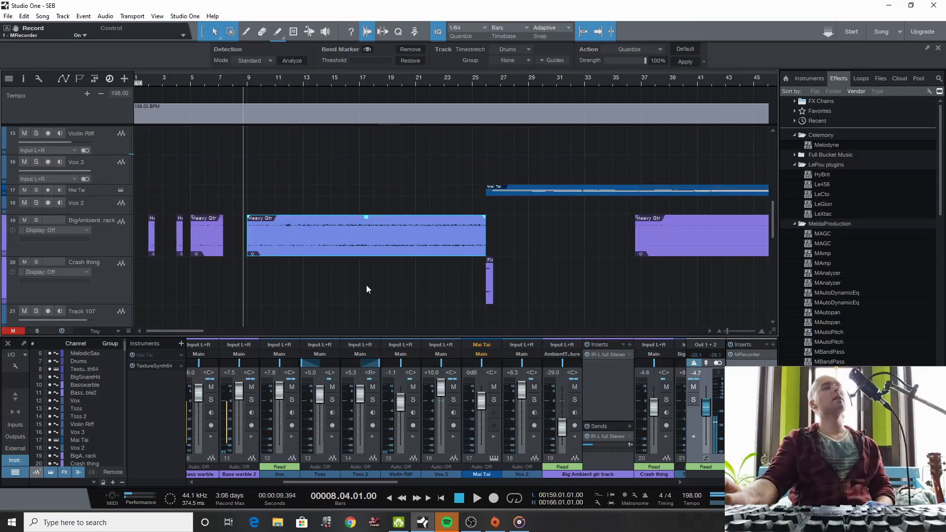
Play the long Heavy Gtr event on the Big Ambient gtr track up to about bar 25 and return to bar 11.
left_click(478, 498)
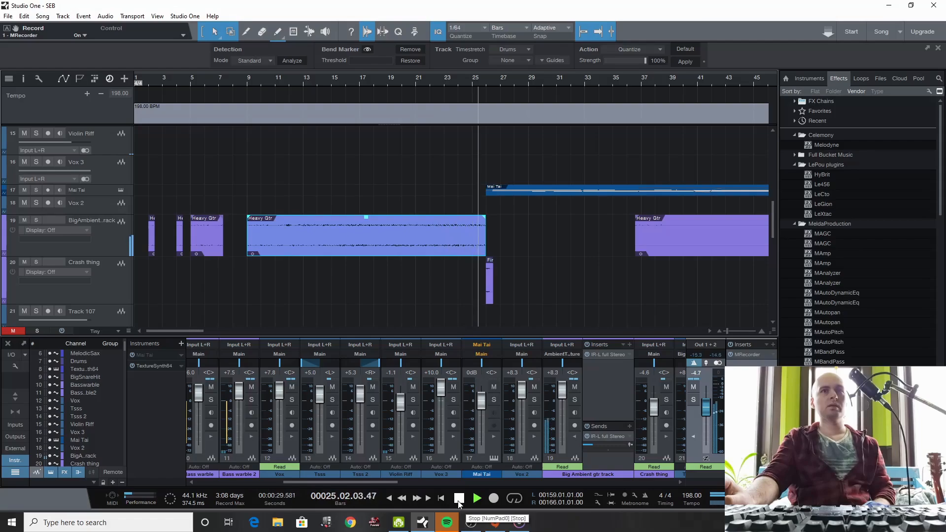
left_click(458, 500)
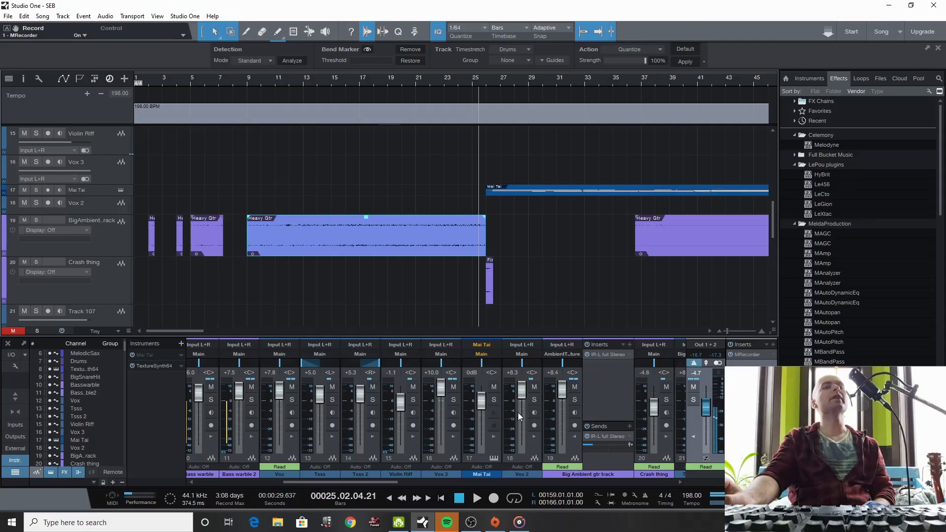
left_click(279, 79)
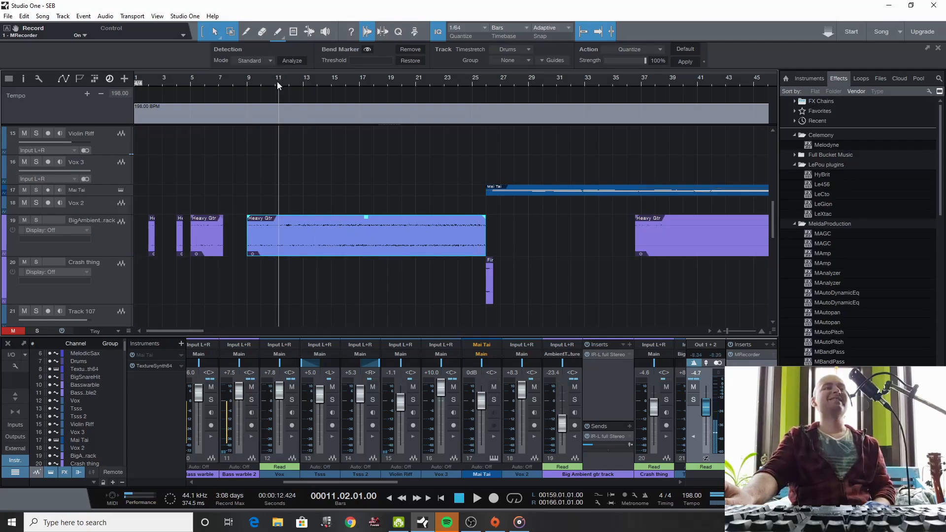
Mute the IR-L full Stereo send on the Big Ambient gtr track and play the Heavy Gtr event from bar 18.
left_click(587, 436)
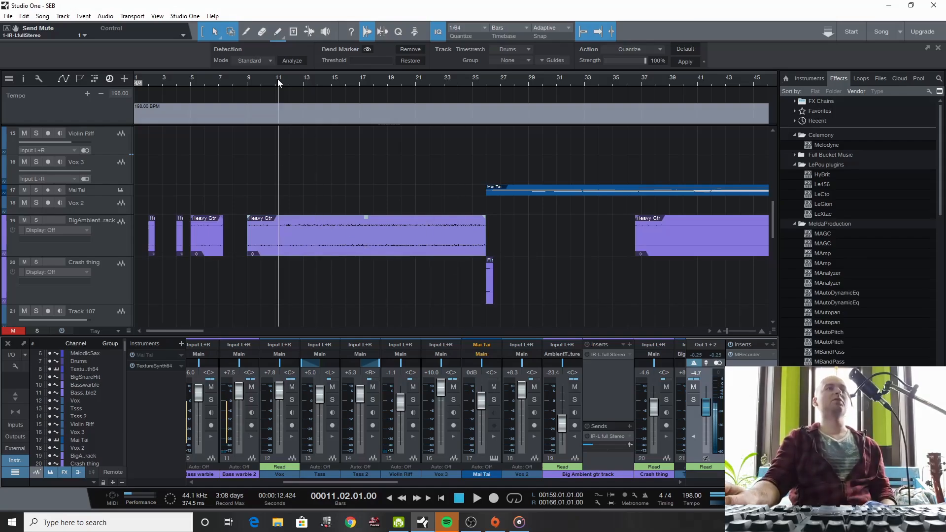
left_click(334, 226)
right_click(335, 235)
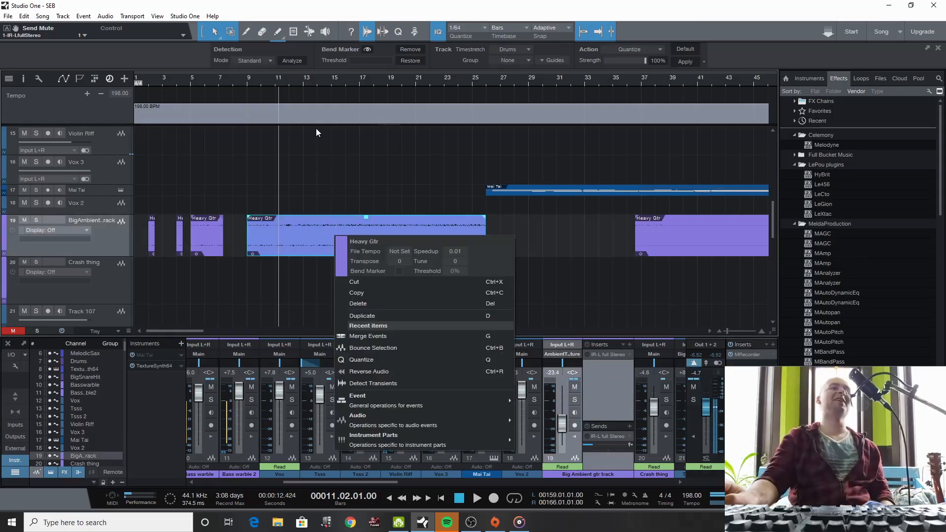
left_click(261, 78)
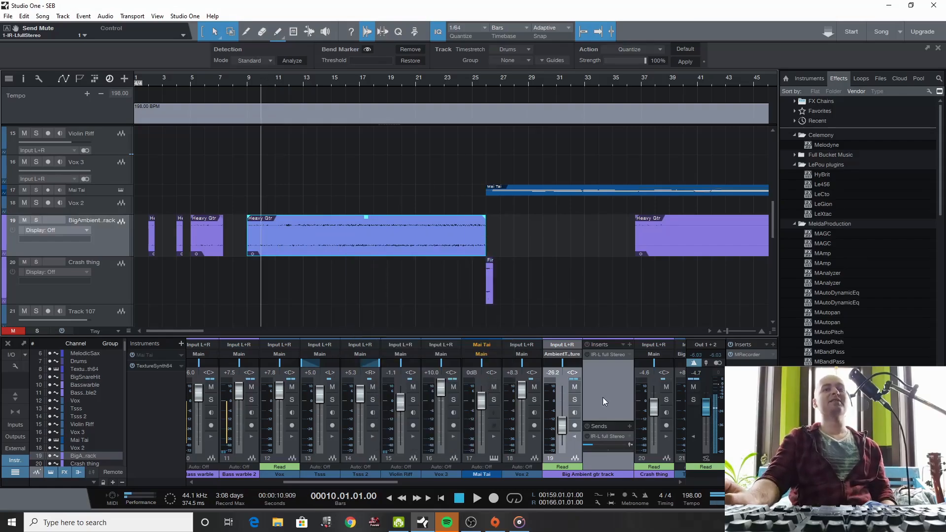
left_click(381, 80)
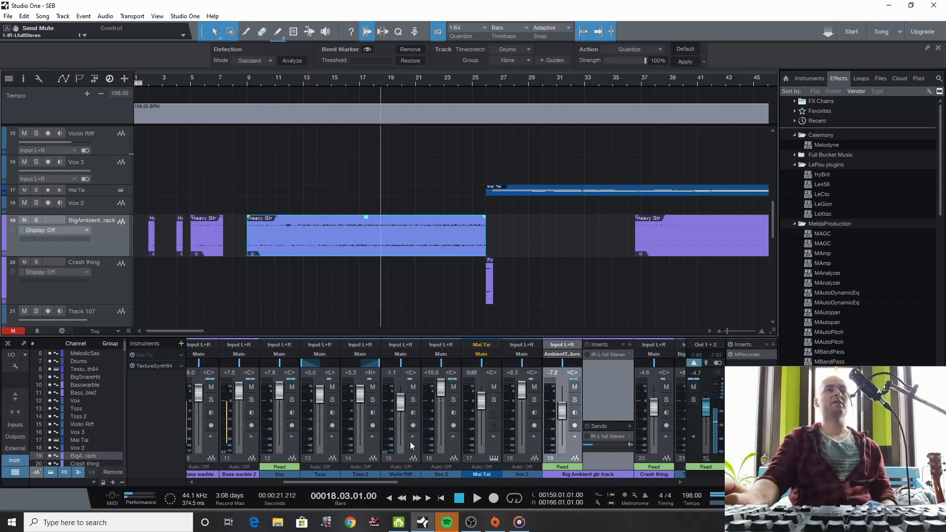
left_click(481, 498)
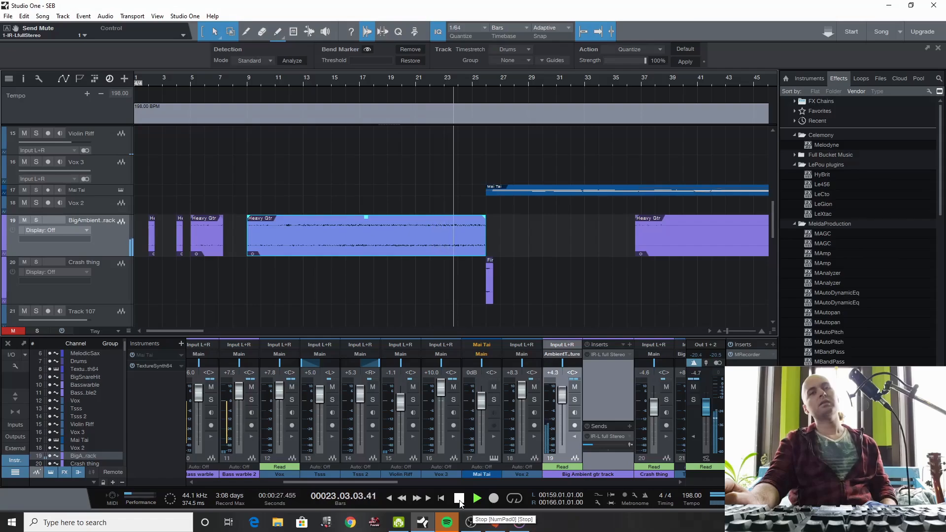
left_click(460, 498)
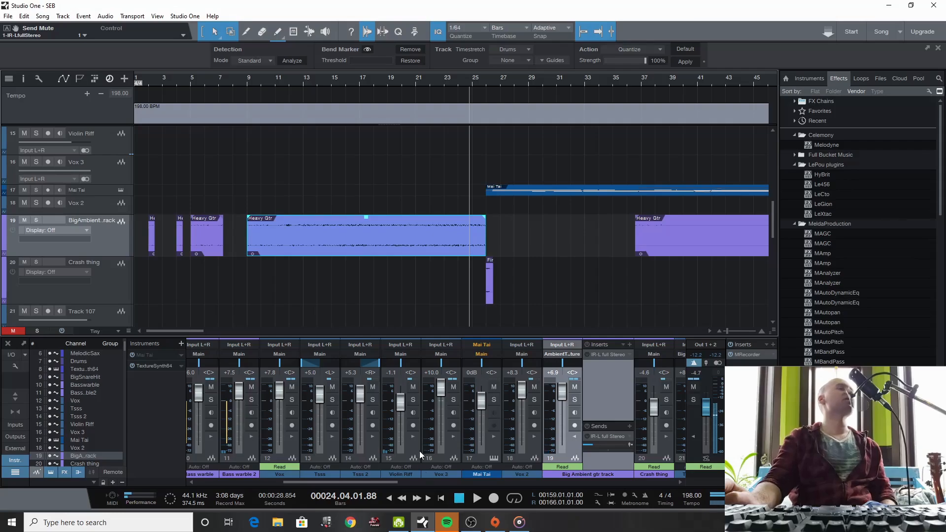
Show the Big Ambient gtr track's volume automation curve and switch the track display back to off.
left_click(318, 82)
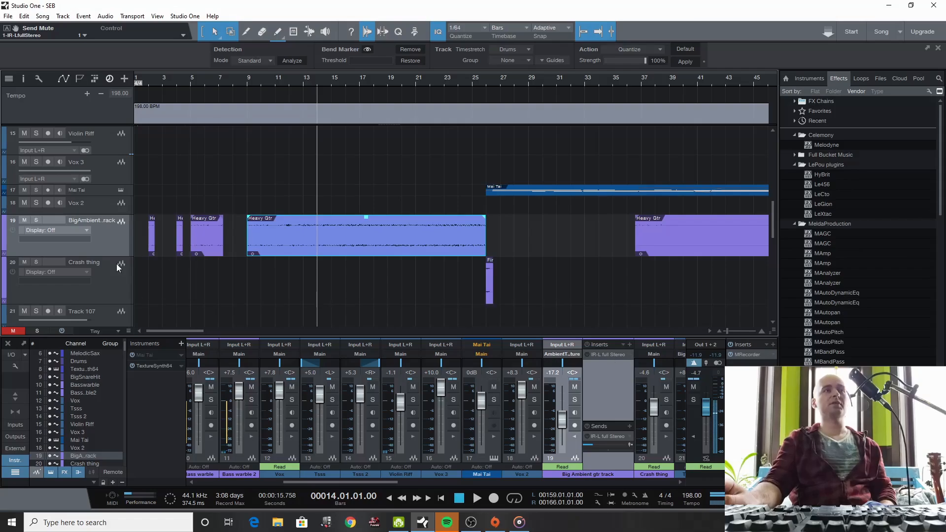
left_click(86, 230)
left_click(87, 250)
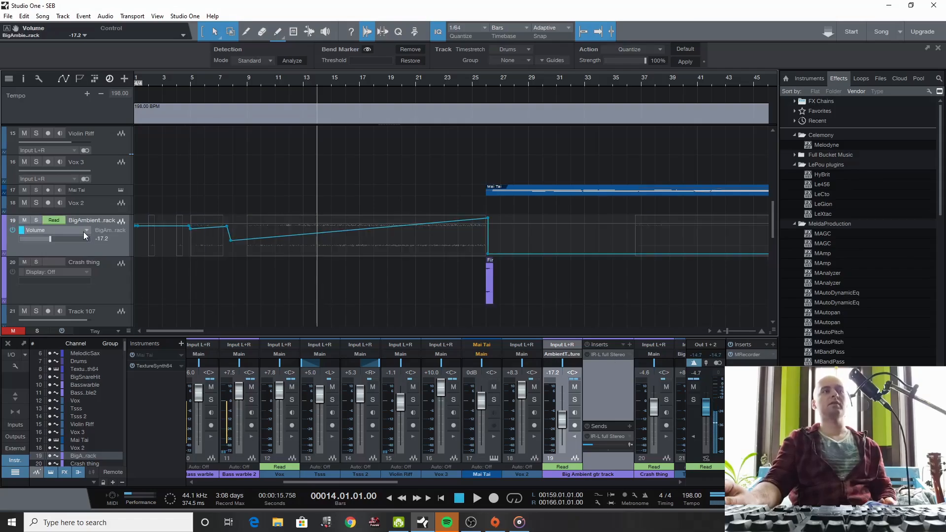
left_click(83, 231)
left_click(82, 240)
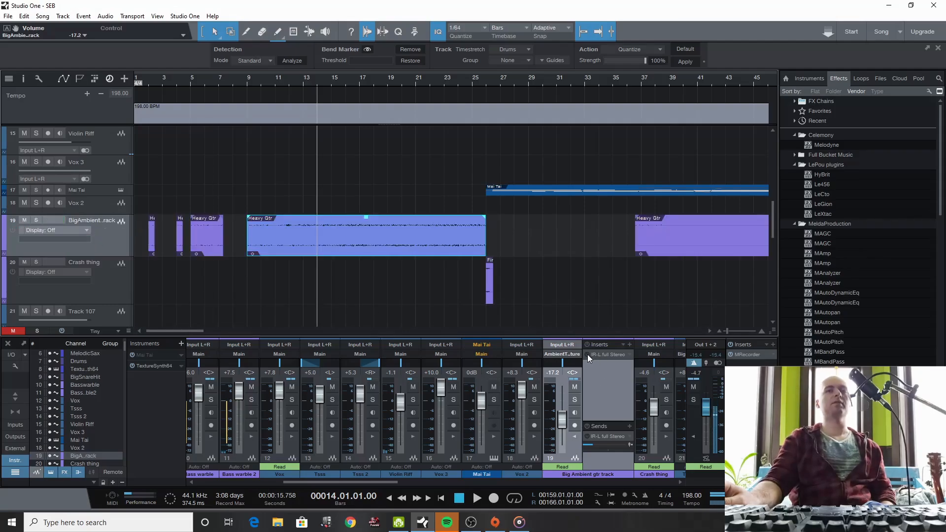
Activate the IR-L full Stereo insert on the Big Ambient gtr track, play from bar 18 and close its window.
left_click(614, 355)
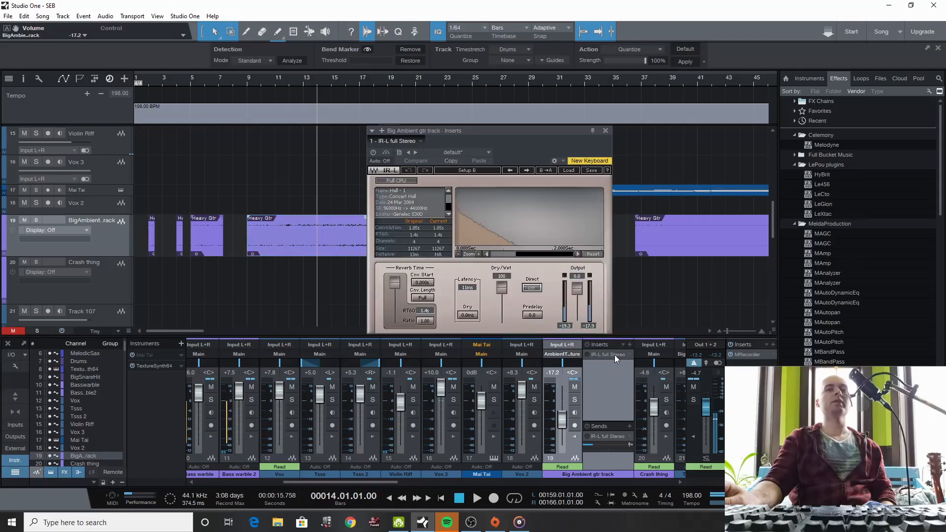
left_click(386, 78)
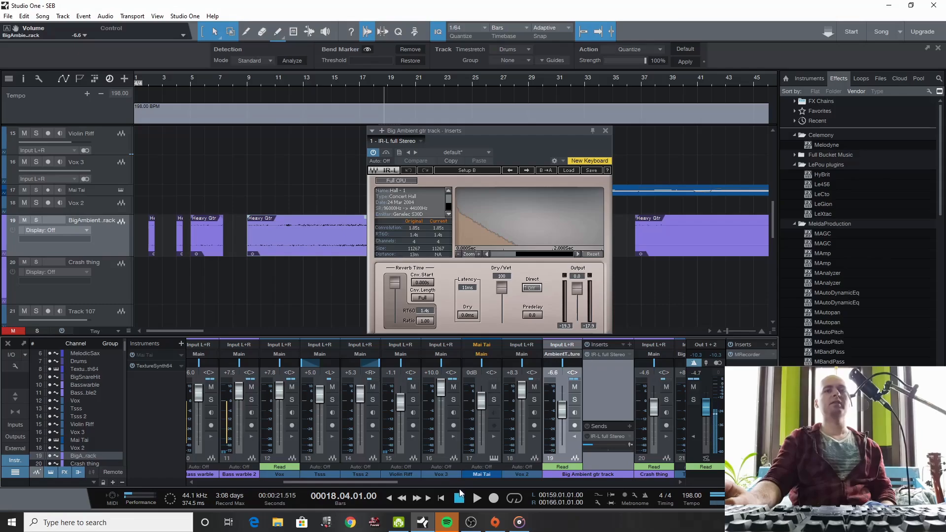
left_click(477, 498)
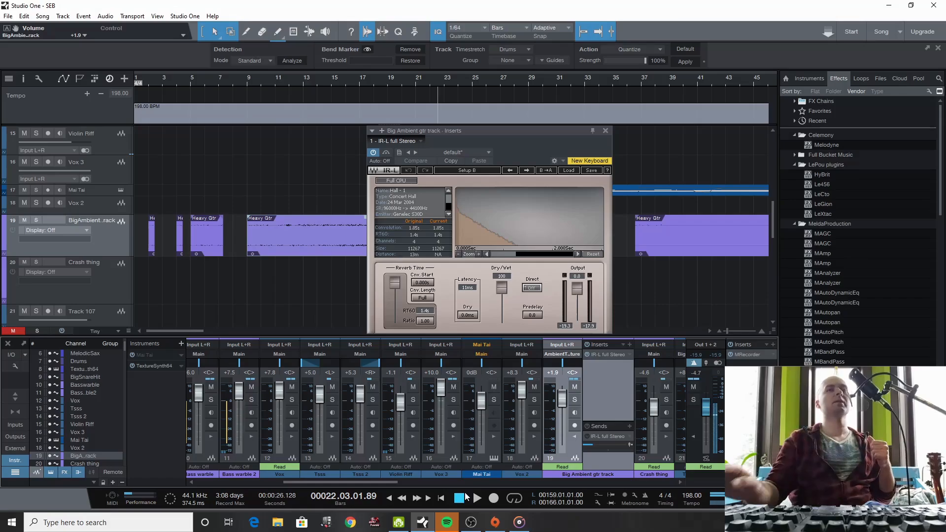
left_click(604, 131)
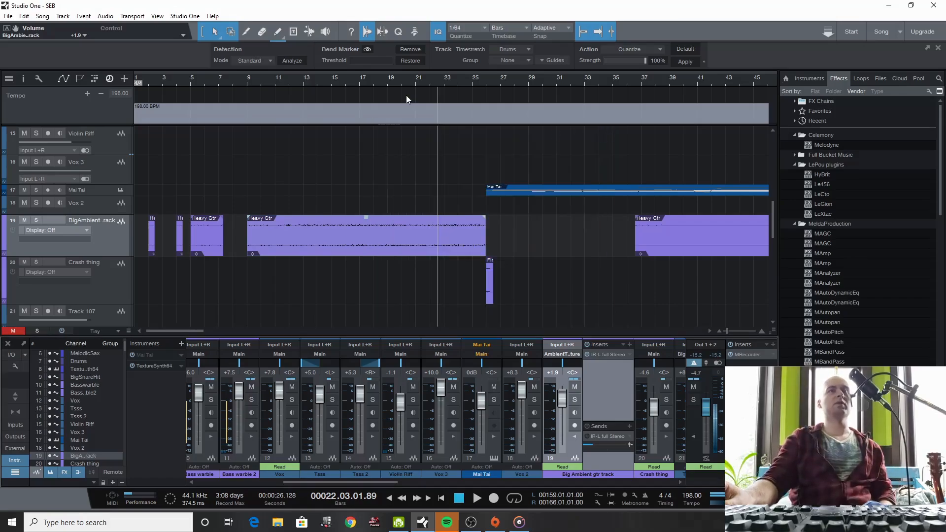
Open the IR-L full Stereo send's reverb, play from bar 19 and set the send level to -21.4.
left_click(396, 82)
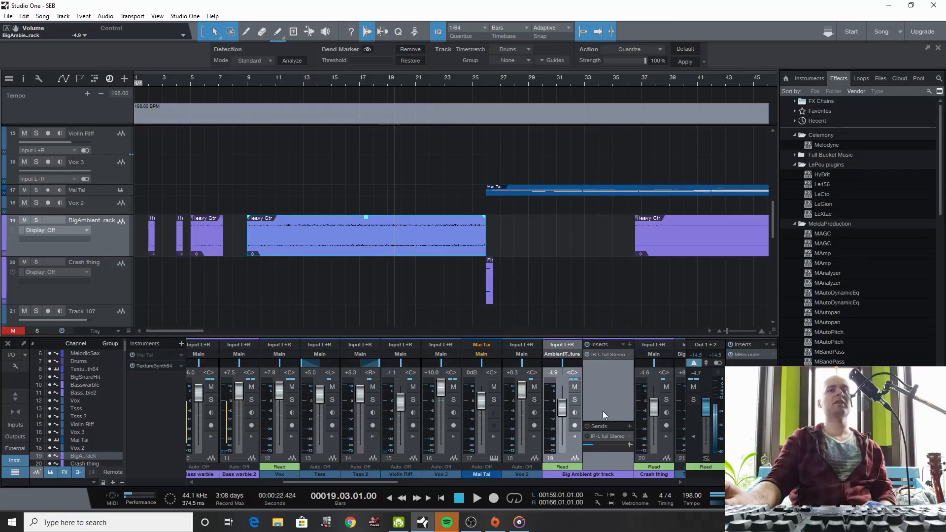
double_click(601, 436)
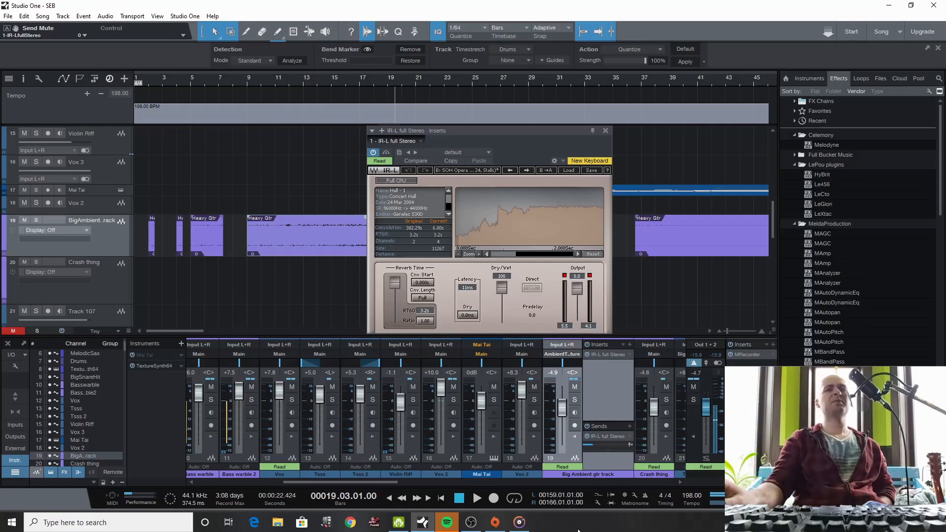
left_click(478, 499)
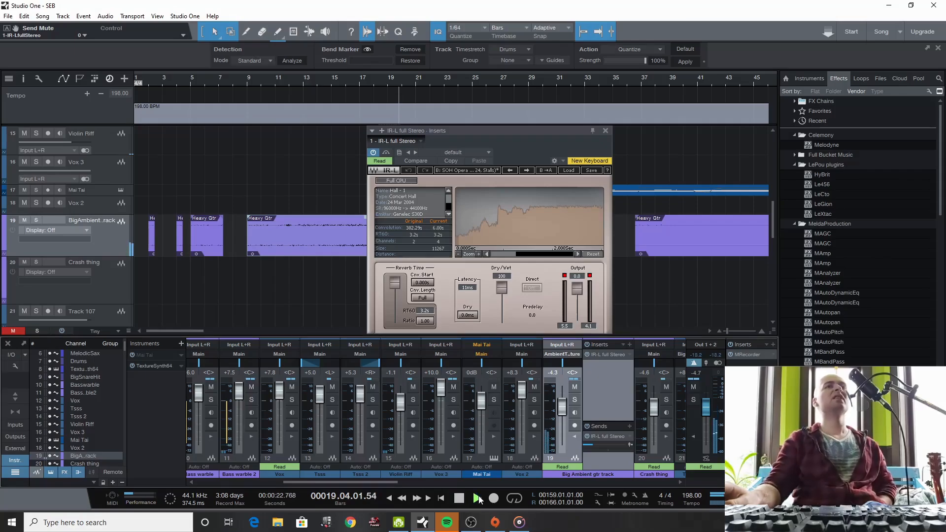
mouse_move(598, 445)
left_click_drag(598, 445, 600, 444)
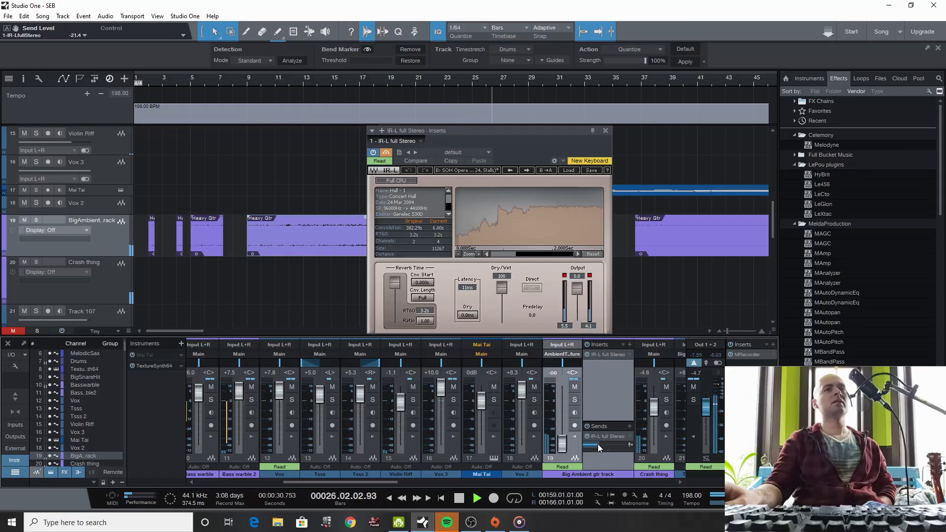
key("space")
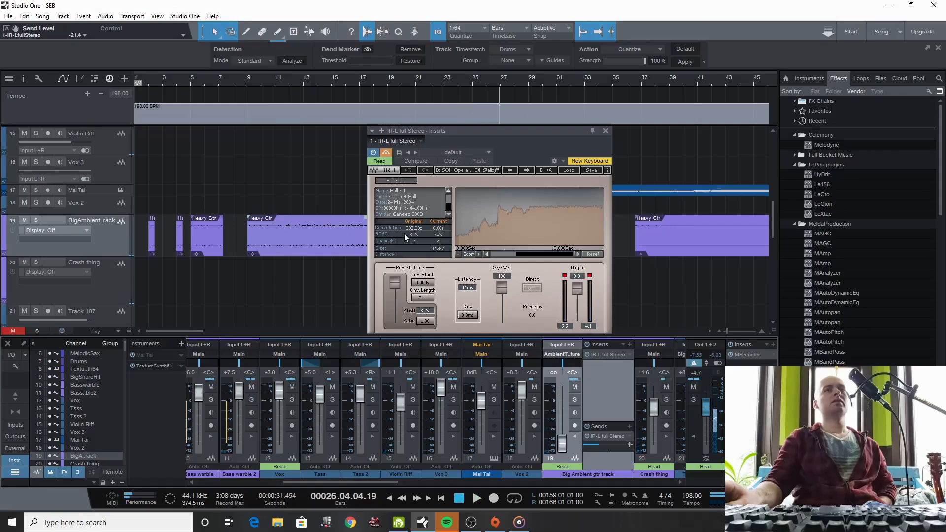
Compare the Big Ambient gtr track's automated volume at bars 21 and 28, and close the reverb window.
left_click(418, 82)
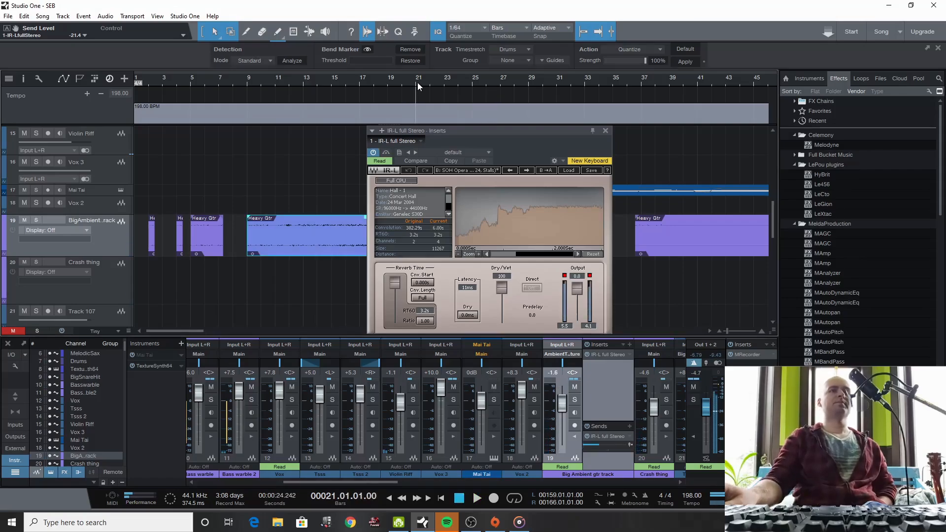
left_click(516, 97)
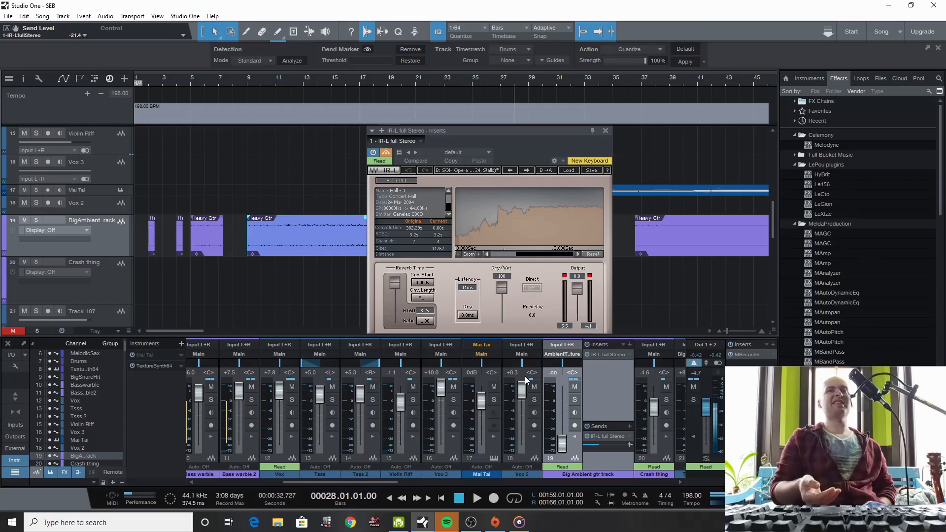
left_click(605, 131)
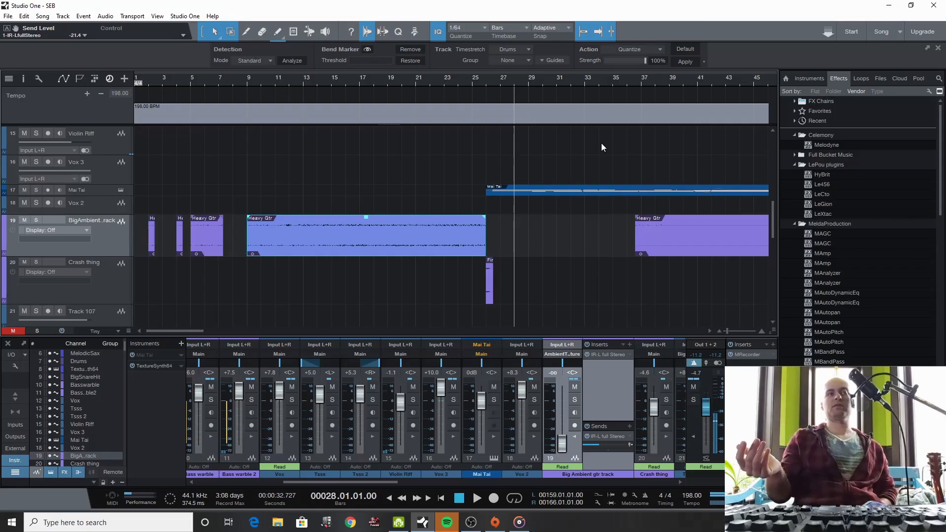
Reduce the Big Ambient gtr track's height and play the full arrangement from bar 26 to about bar 39.
left_click_drag(100, 256, 99, 242)
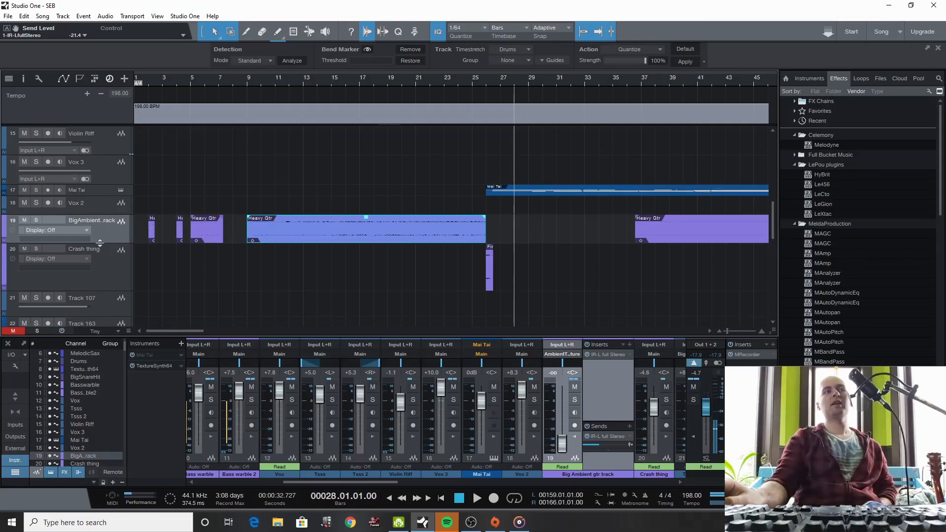
scroll(429, 264, "up", 3)
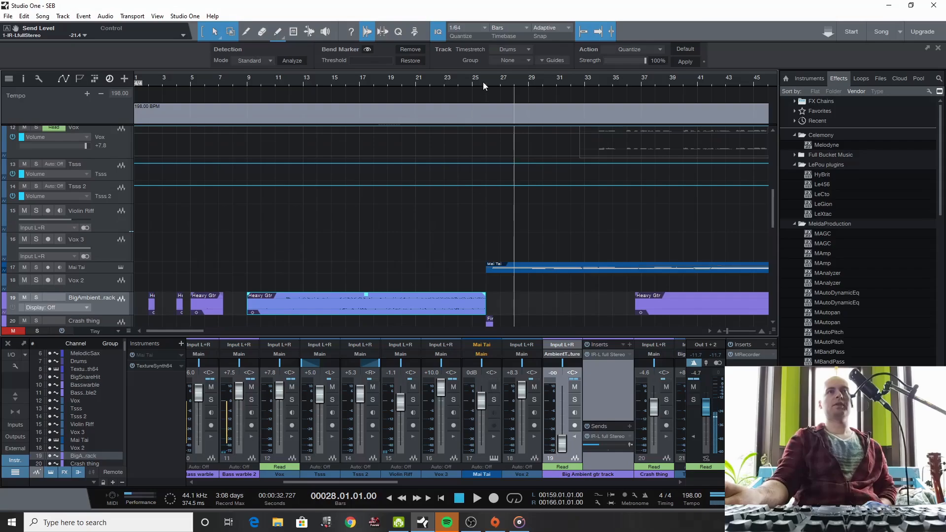
left_click(487, 82)
scroll(517, 210, "up", 3)
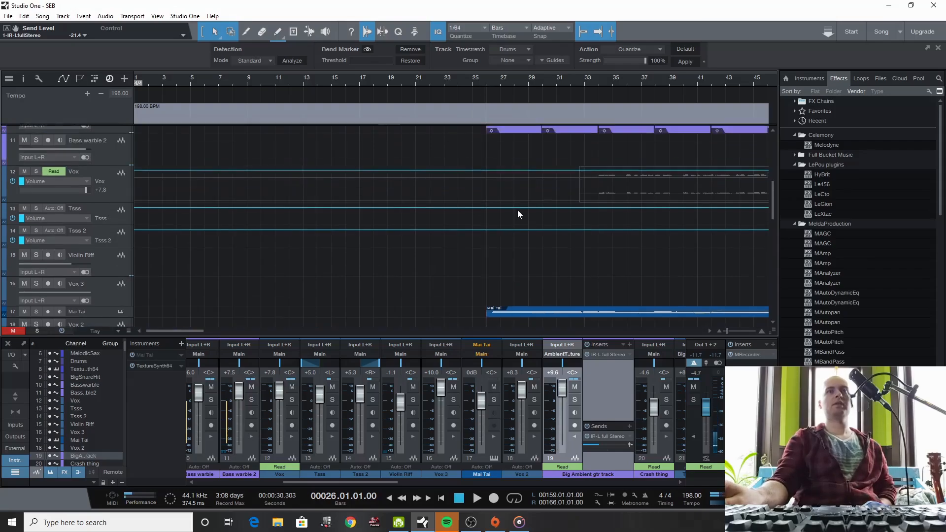
left_click(478, 498)
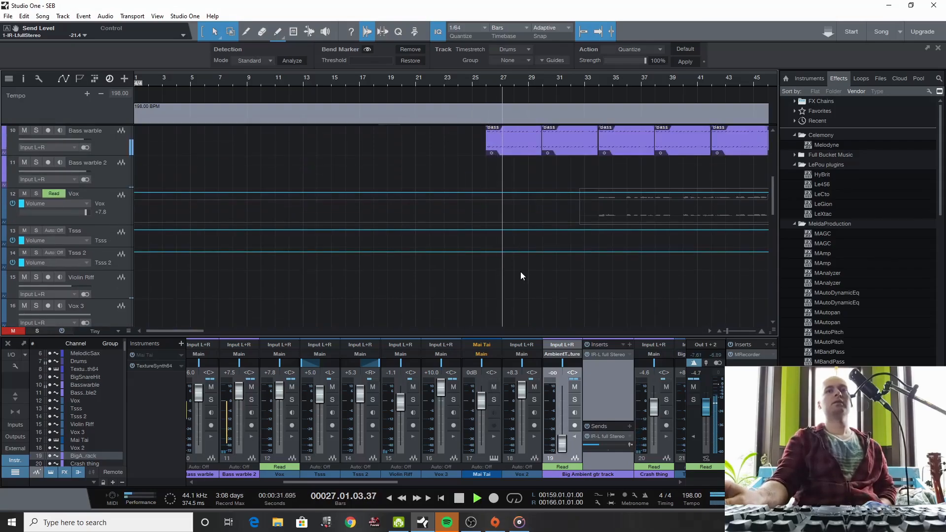
scroll(521, 276, "up", 6)
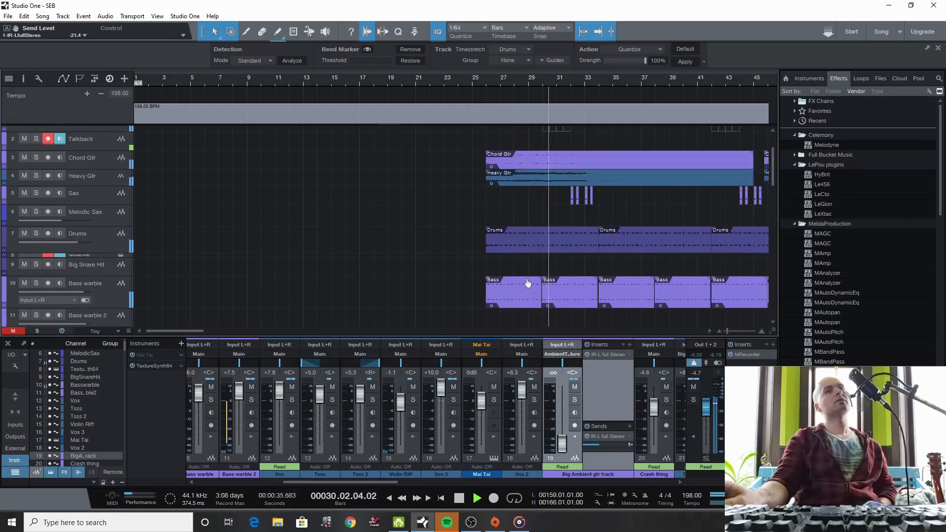
left_click(462, 500)
Solo the Talkback, Chord Gtr and Heavy Gtr tracks and play them from bar 26.
scroll(631, 221, "down", 1)
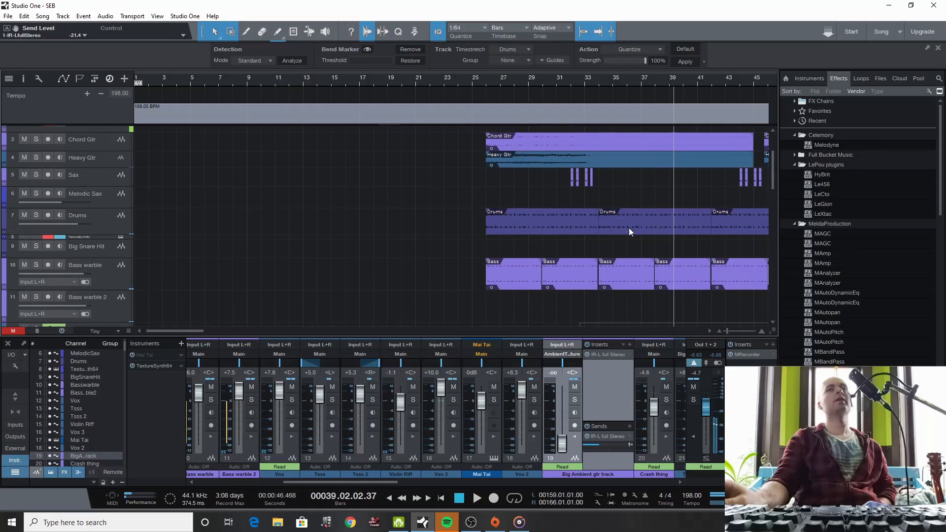
scroll(546, 265, "down", 2)
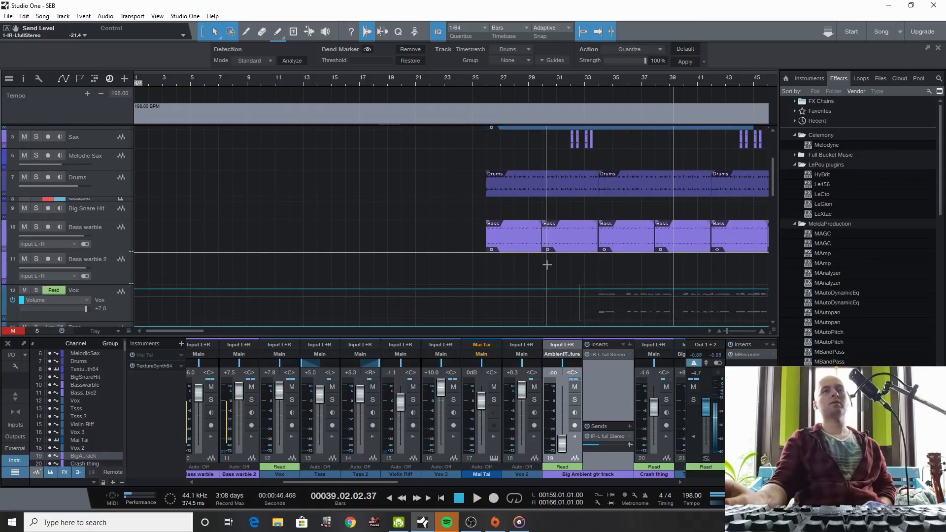
scroll(547, 265, "down", 3)
scroll(547, 265, "up", 3)
scroll(547, 265, "up", 2)
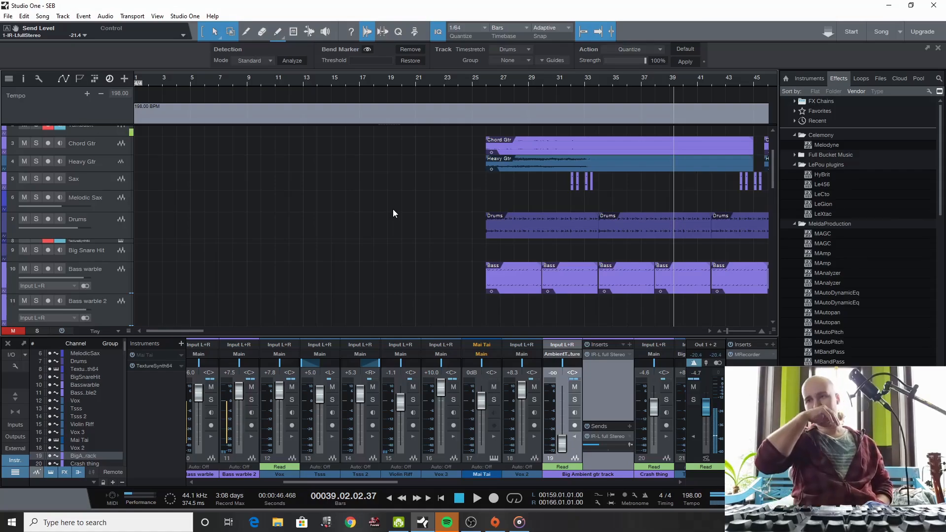
scroll(443, 147, "up", 1)
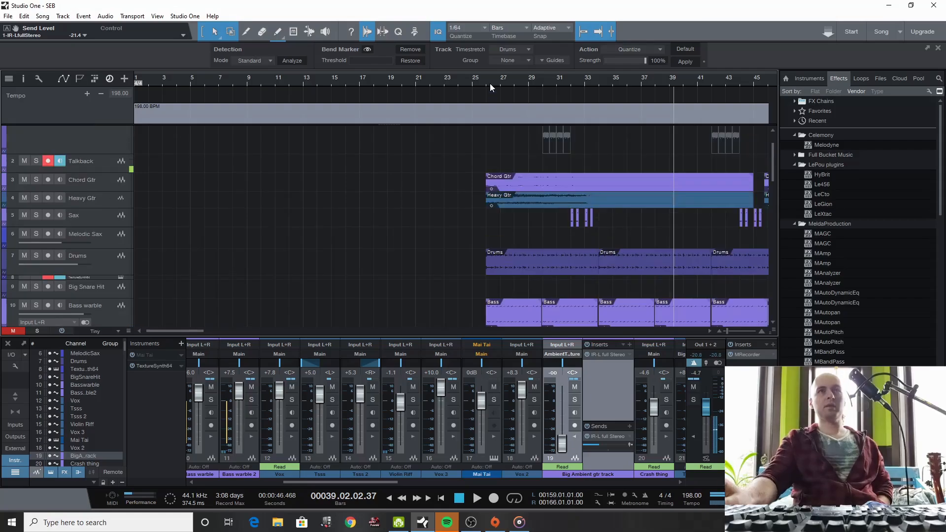
left_click(490, 88)
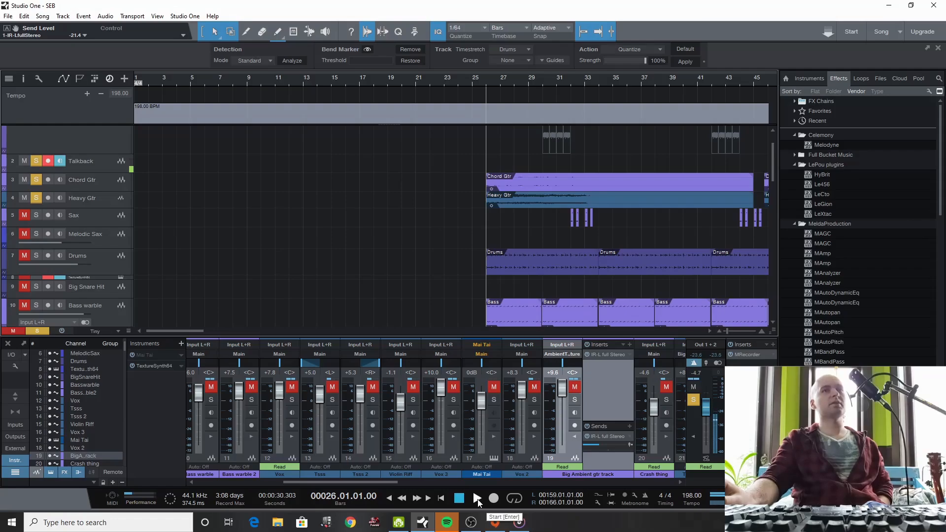
left_click(477, 499)
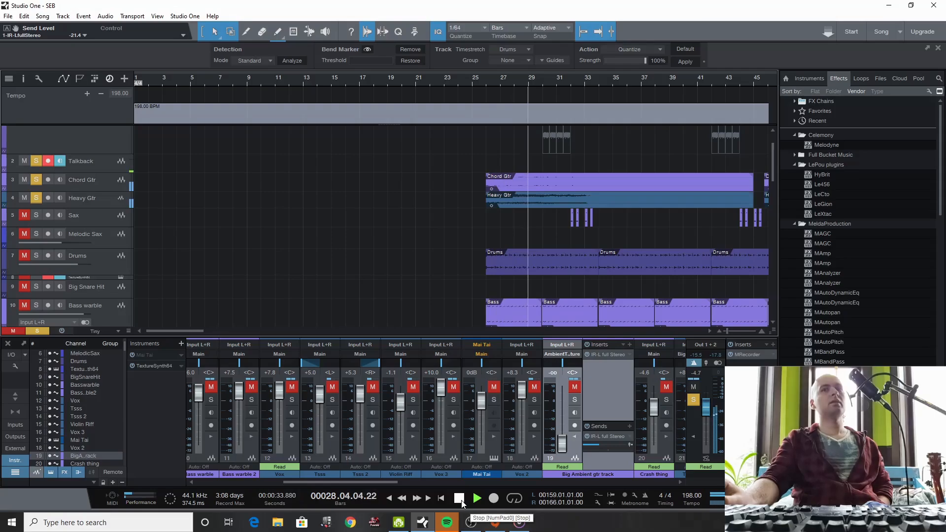
Stop playback and show the soloed Heavy Gtr track's channel alongside Chord Gtr in the mixer.
left_click(462, 501)
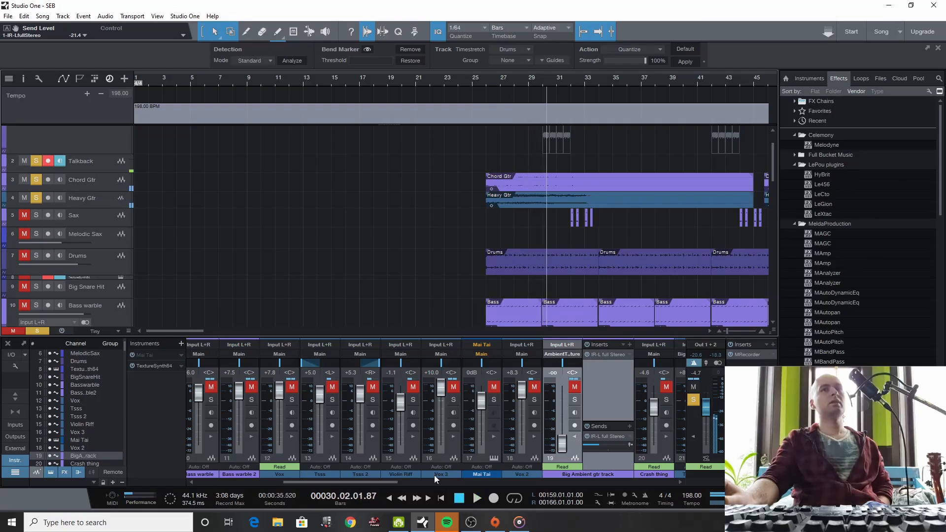
left_click(94, 202)
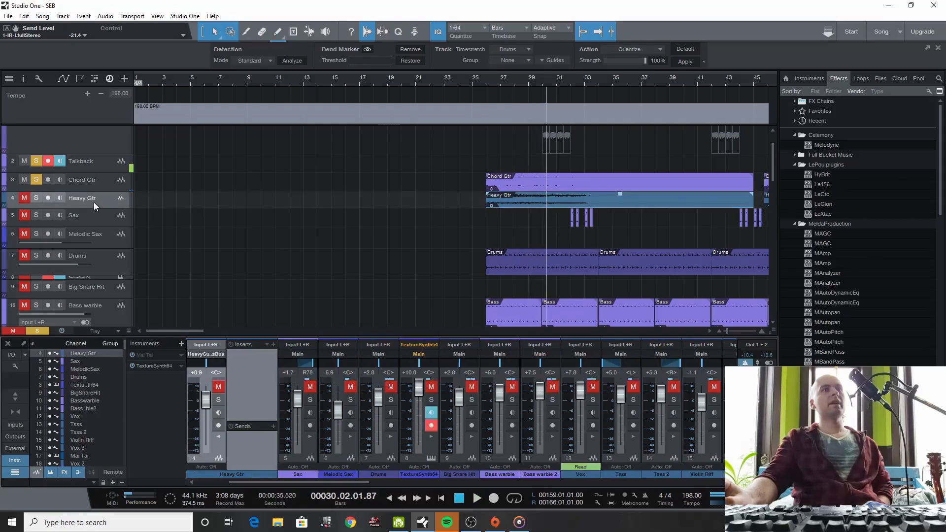
left_click(36, 198)
left_click(24, 198)
mouse_move(295, 483)
left_mouse_down()
mouse_move(542, 483)
mouse_move(303, 487)
left_mouse_up()
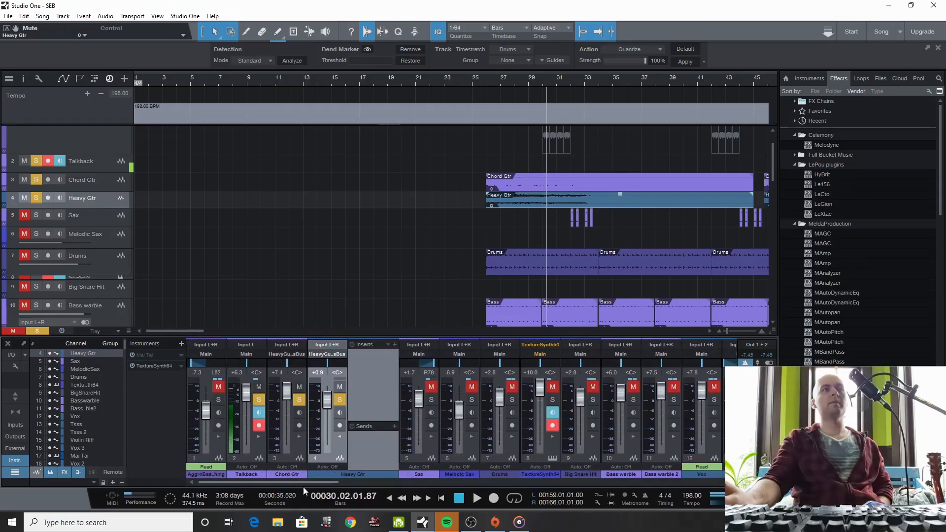
Inspect the transpose and speedup settings of the Chord Gtr event that starts at bar 26.
left_click(536, 187)
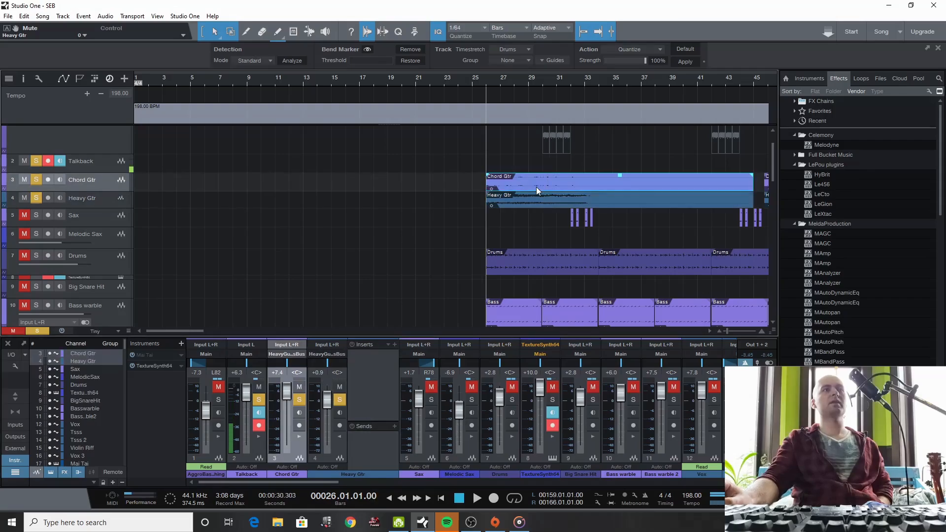
right_click(536, 187)
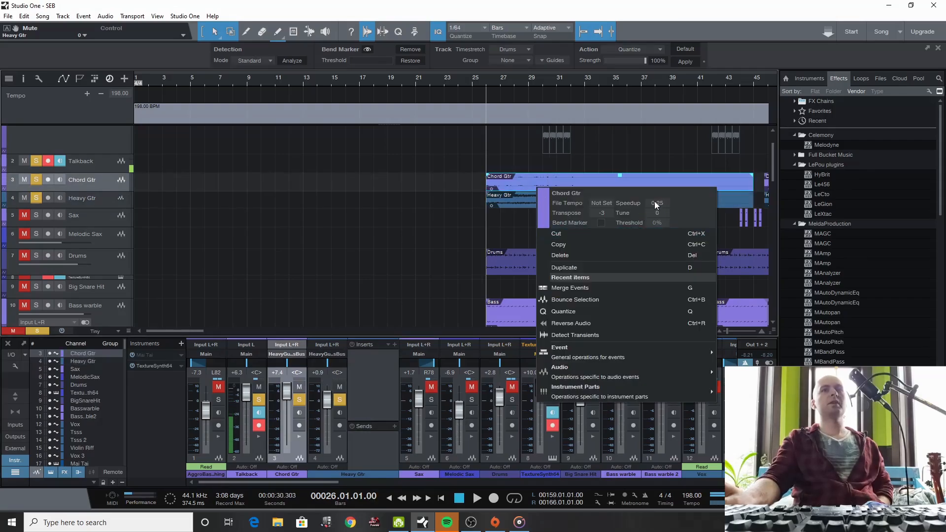
left_click(487, 80)
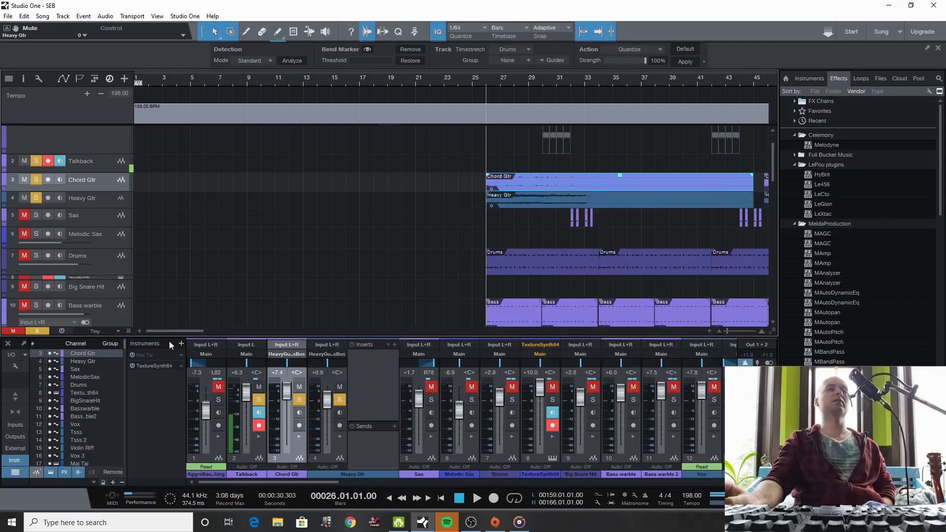
Examine the shorter Chord Gtr and Heavy Gtr events from bar 50 onward, and return to the bar 26 section.
left_click_drag(181, 331, 228, 332)
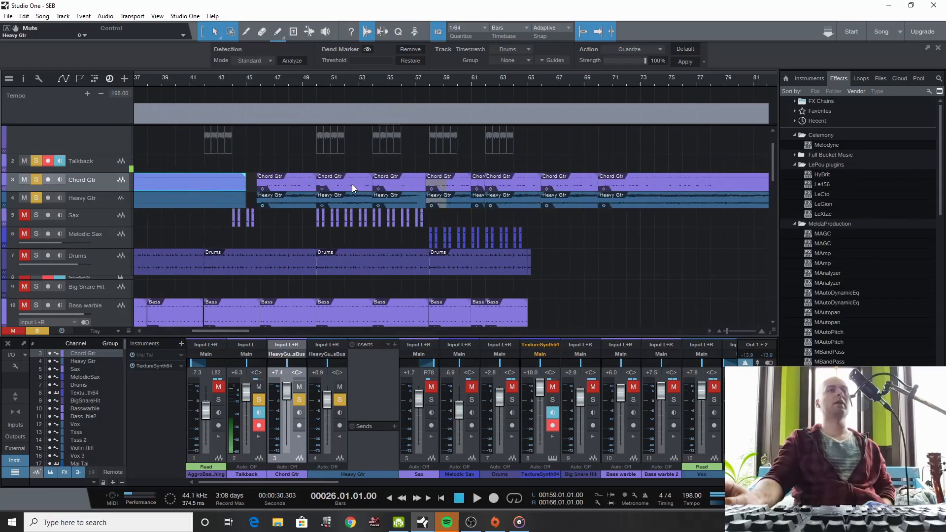
left_click(404, 184)
left_click(404, 197)
left_click(351, 197)
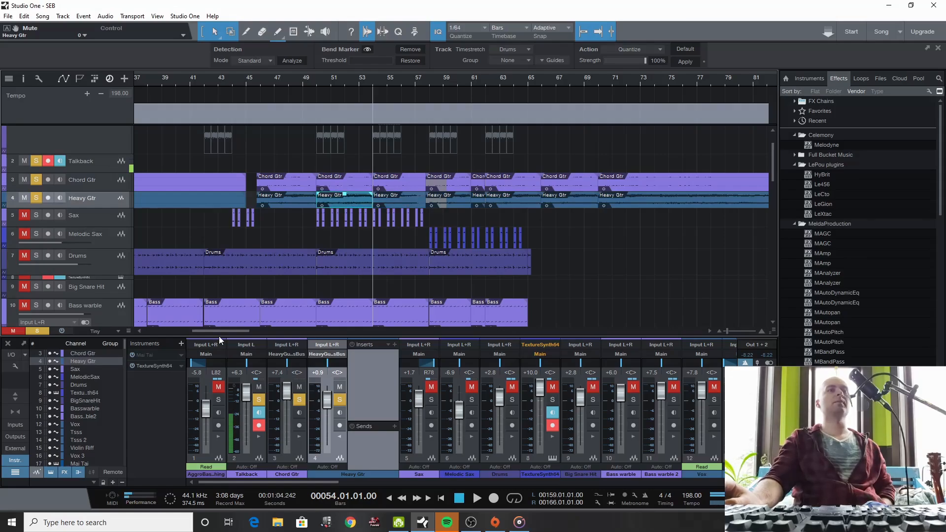
key("Up")
left_click_drag(222, 332, 188, 333)
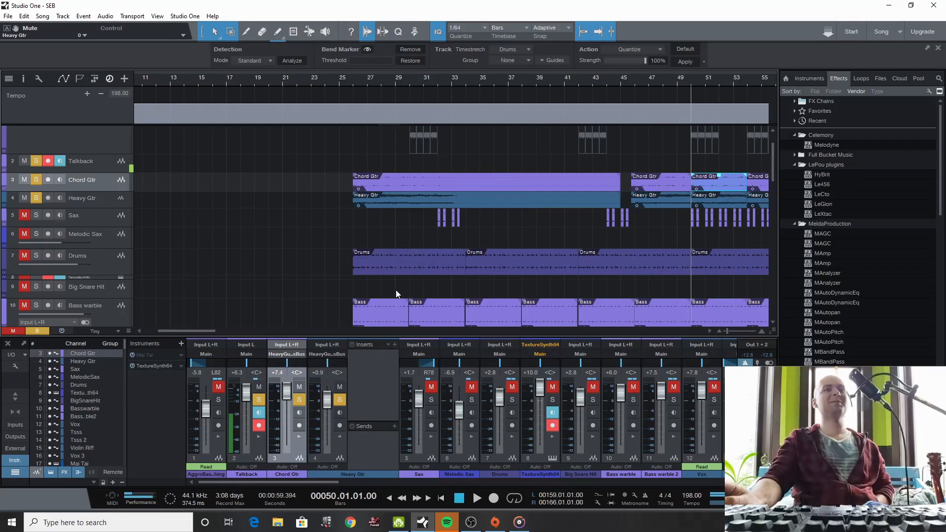
Unsolo the Heavy Gtr and Chord Gtr tracks, and solo Sax and Aggro Bass Thing instead.
scroll(395, 290, "up", 1)
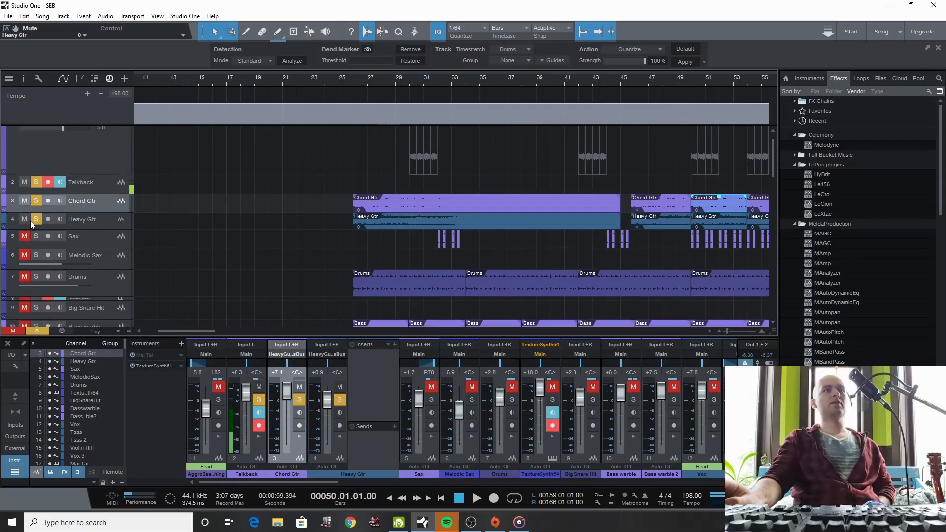
left_click(35, 219)
left_click(35, 202)
left_click(37, 236)
scroll(157, 240, "up", 1)
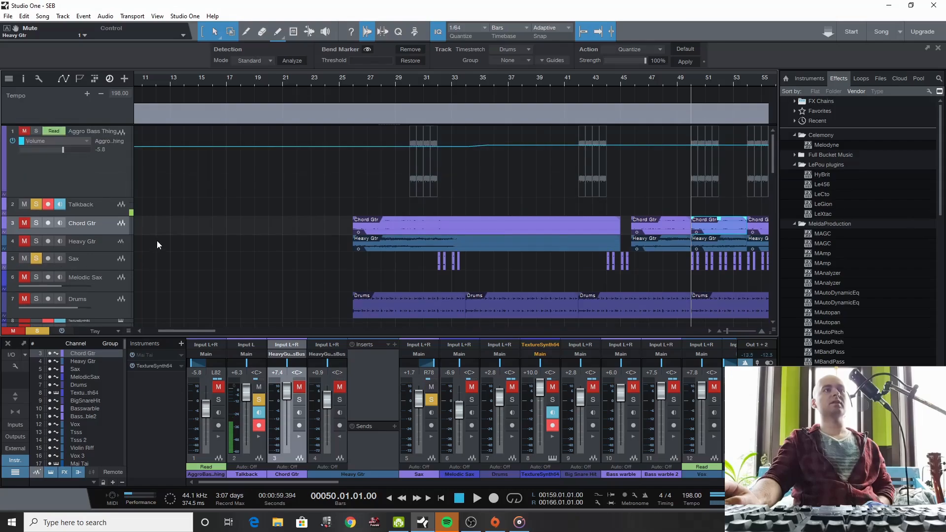
left_click(36, 131)
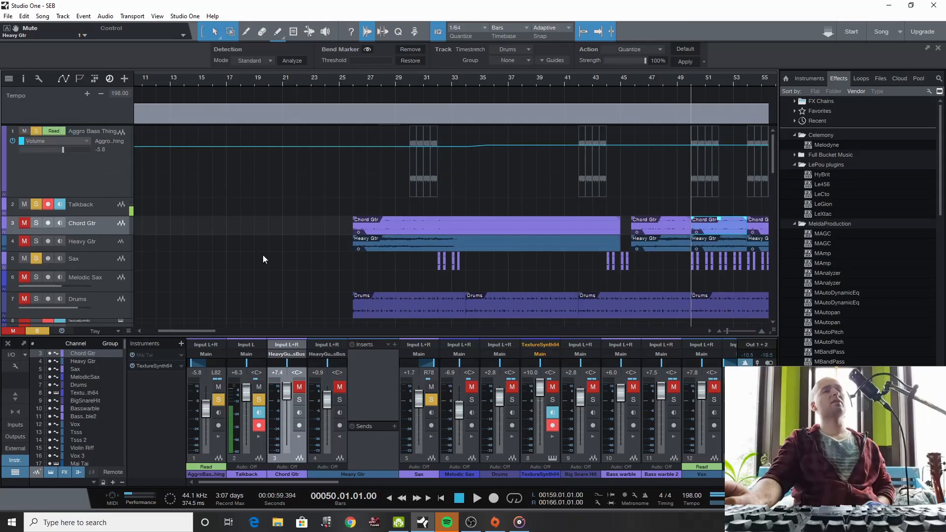
Play the soloed Aggro Bass Thing and Sax tracks from bar 30 to about bar 33.
left_click(396, 80)
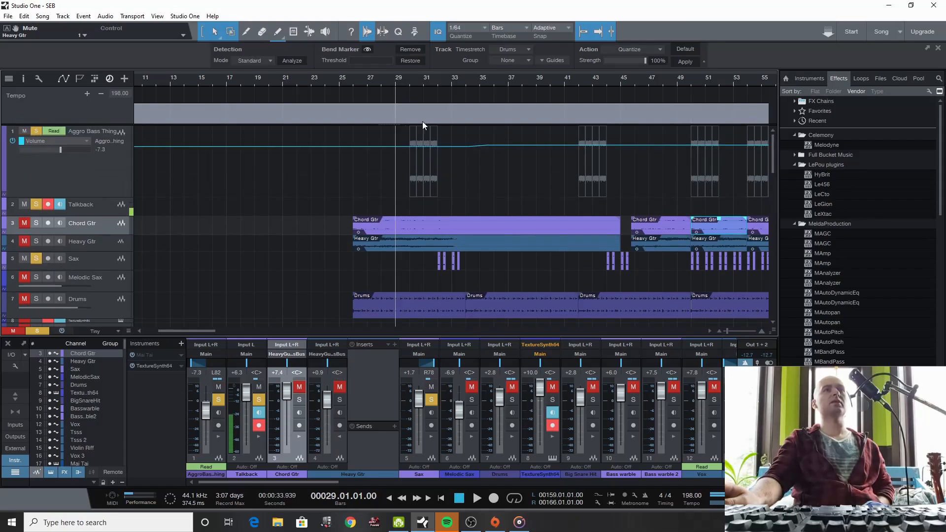
key("KP_Add")
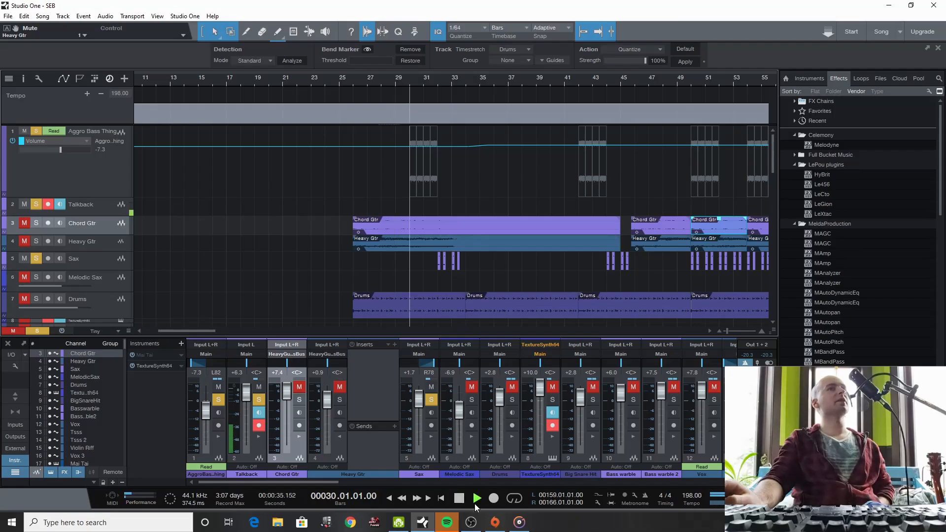
left_click(476, 502)
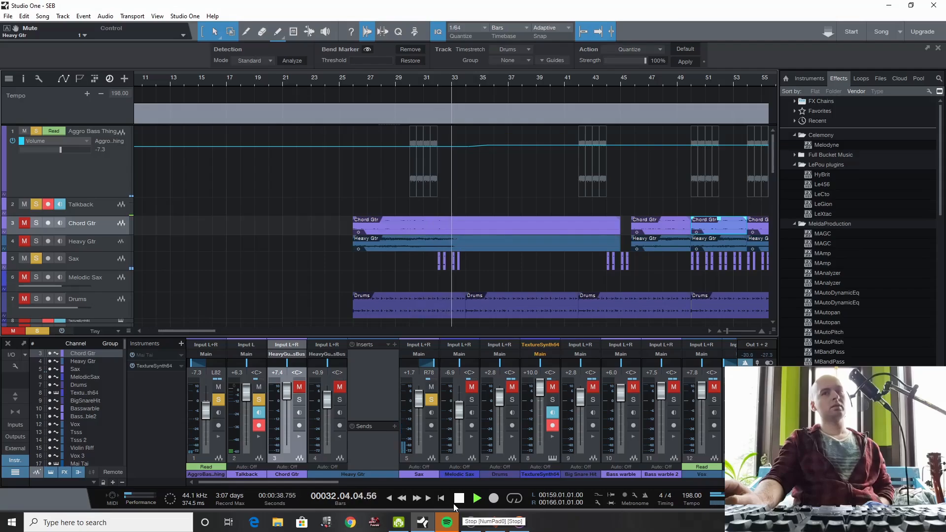
left_click(456, 503)
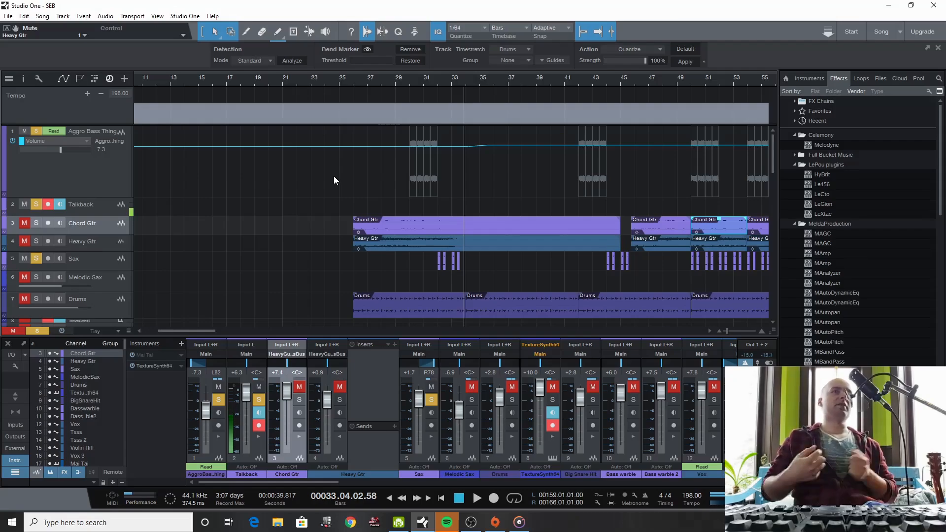
Select the Aggro Bass Thing track, return to bar 30, and inspect its Pro EQ insert and UltraPitch Shift Mono send effect.
left_click(103, 162)
left_click(411, 81)
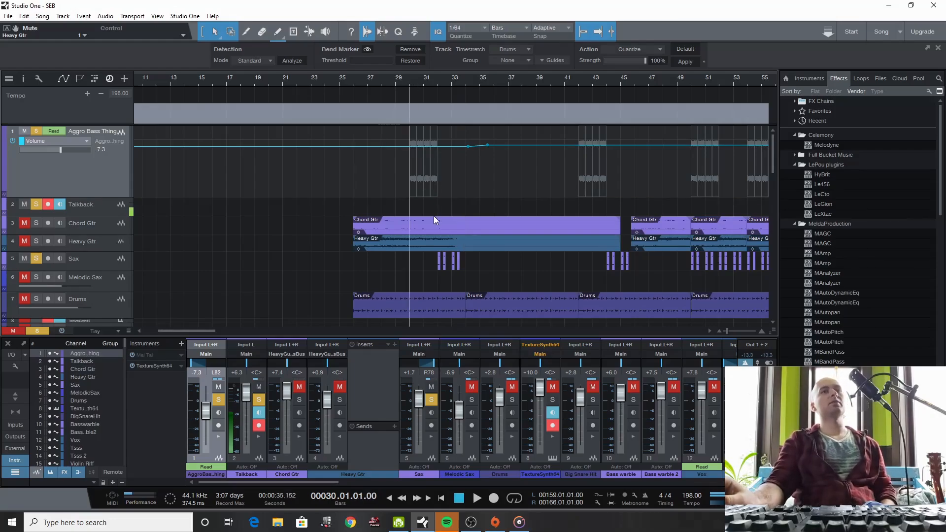
left_click(99, 181)
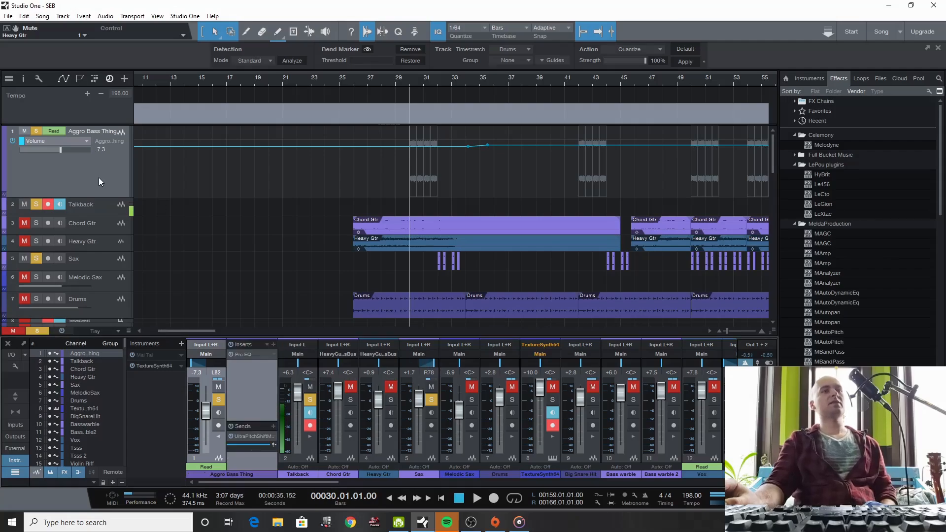
double_click(242, 356)
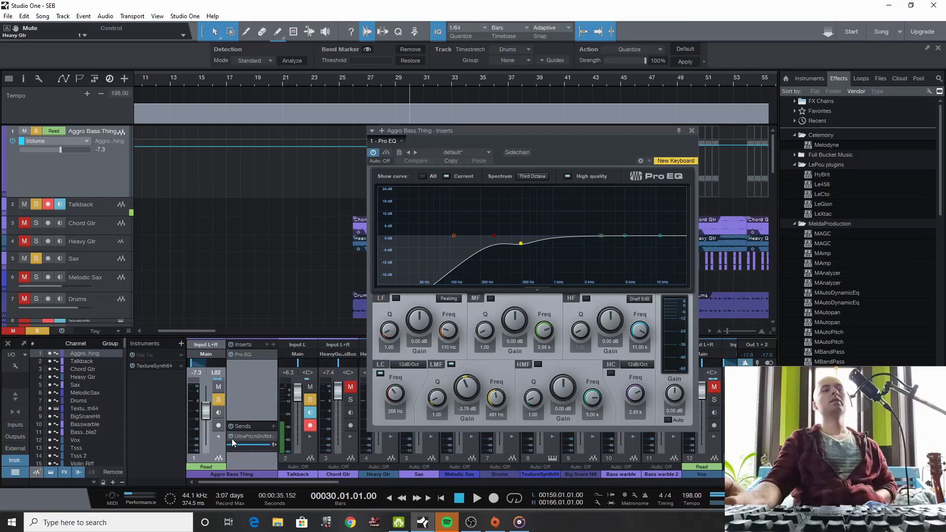
left_click(248, 436)
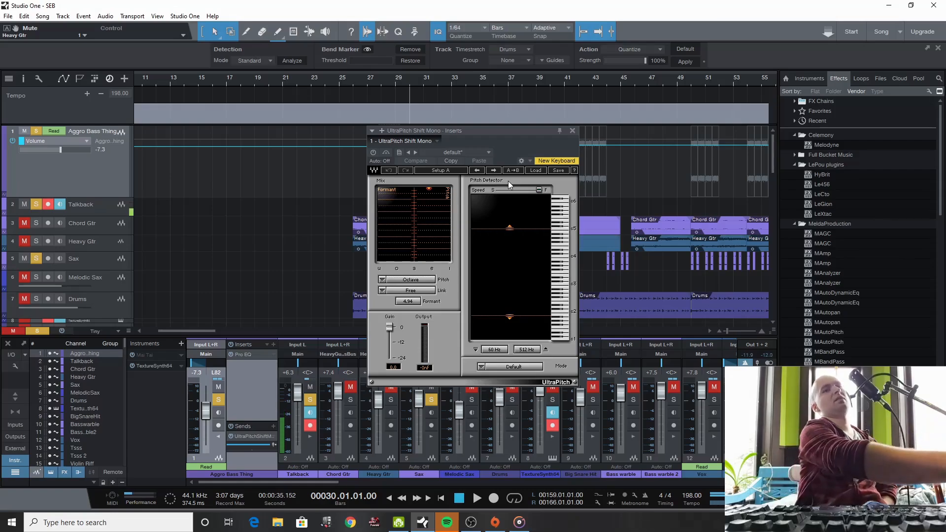
Close the effect window and compare Aggro Bass Thing from bar 30 with its UltraPitch Shift send muted and active.
left_click(231, 437)
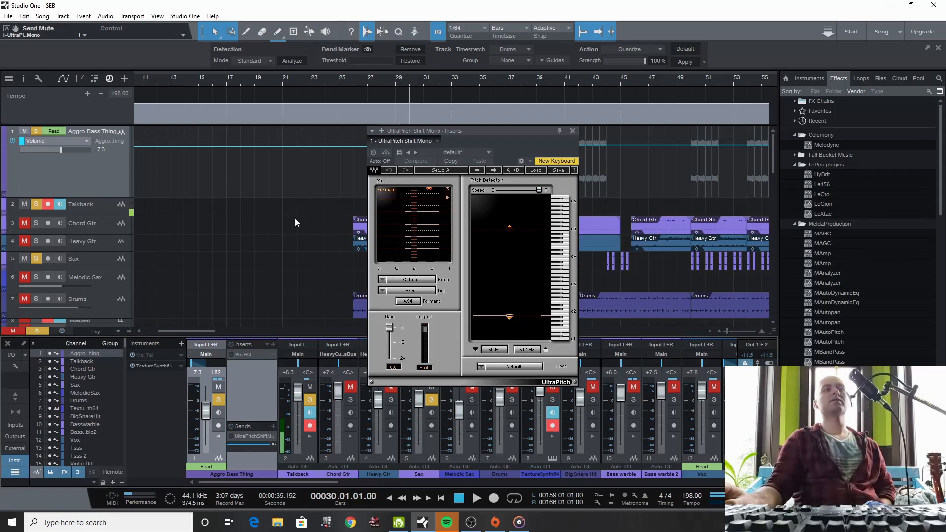
left_click(572, 131)
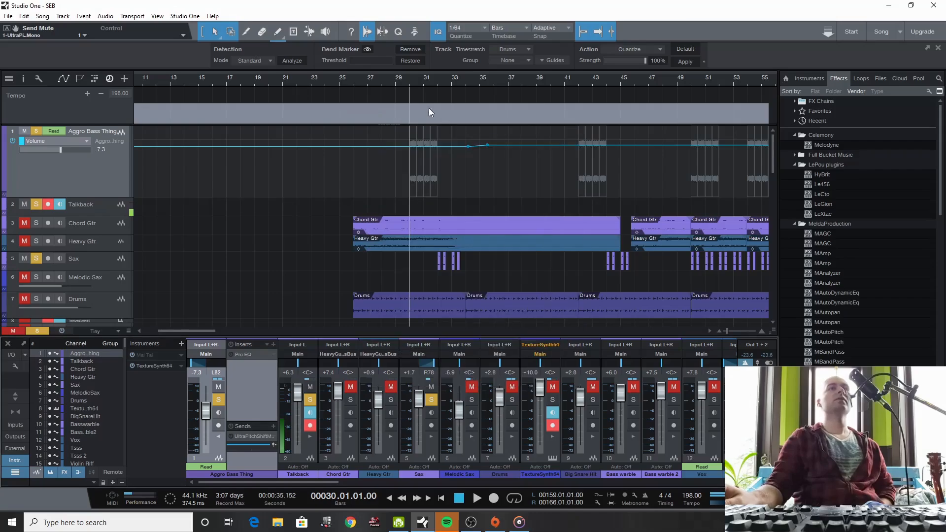
left_click(475, 500)
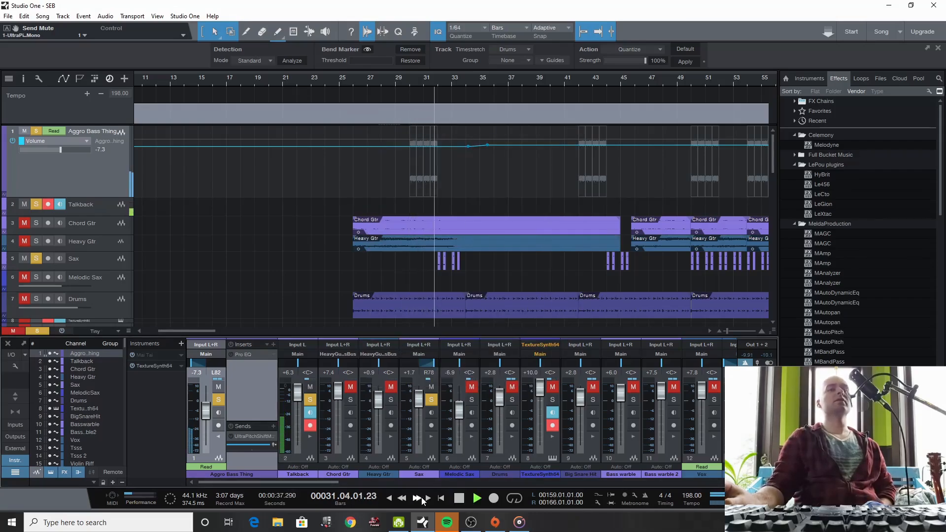
left_click(458, 499)
left_click(408, 82)
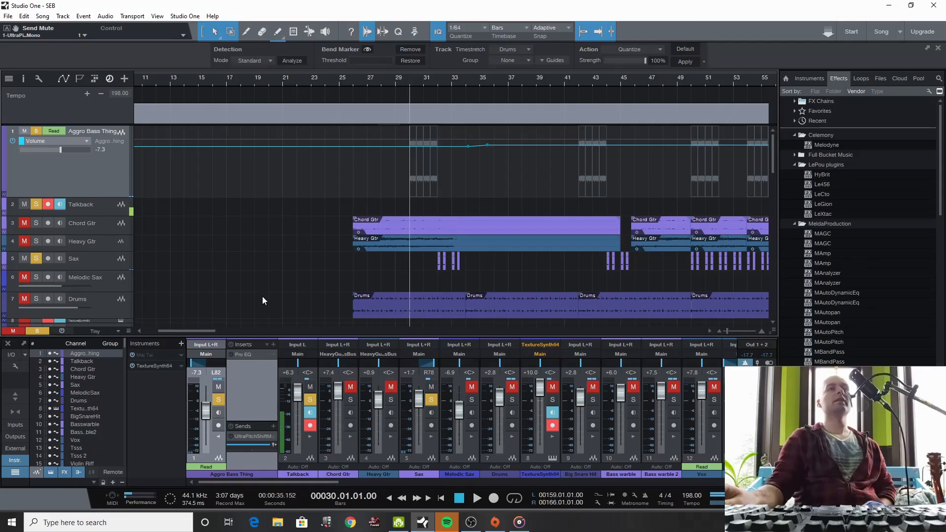
left_click(231, 436)
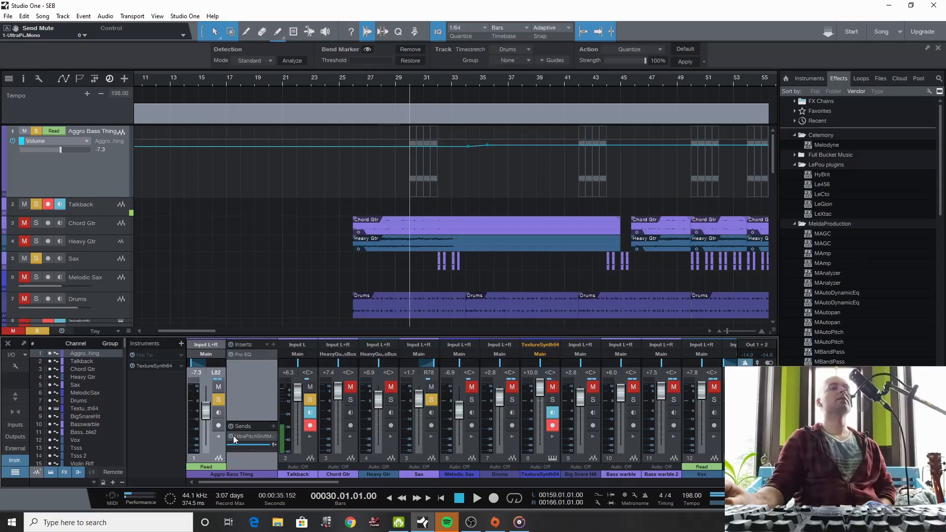
left_click(466, 503)
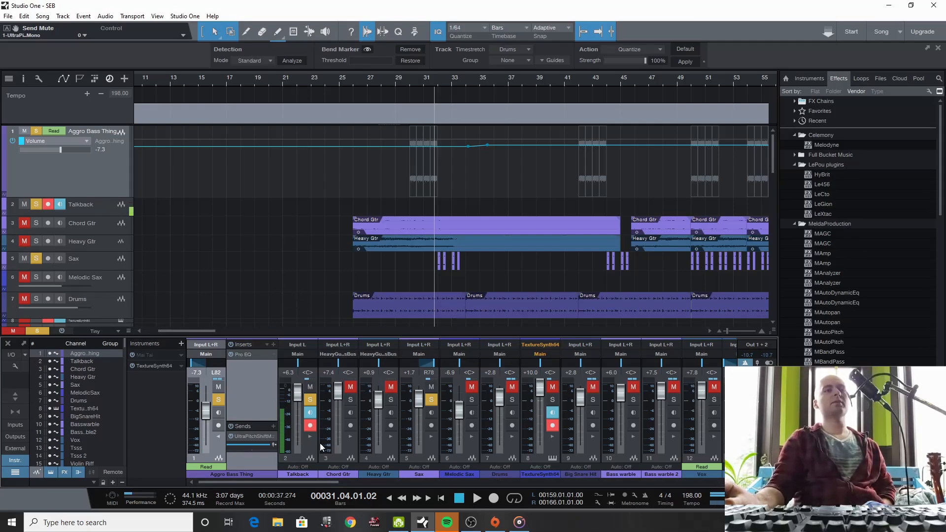
Examine the Sax track's UltraPitch 3 Voices Mono insert, close it, and play on to about bar 33.
left_click(429, 445)
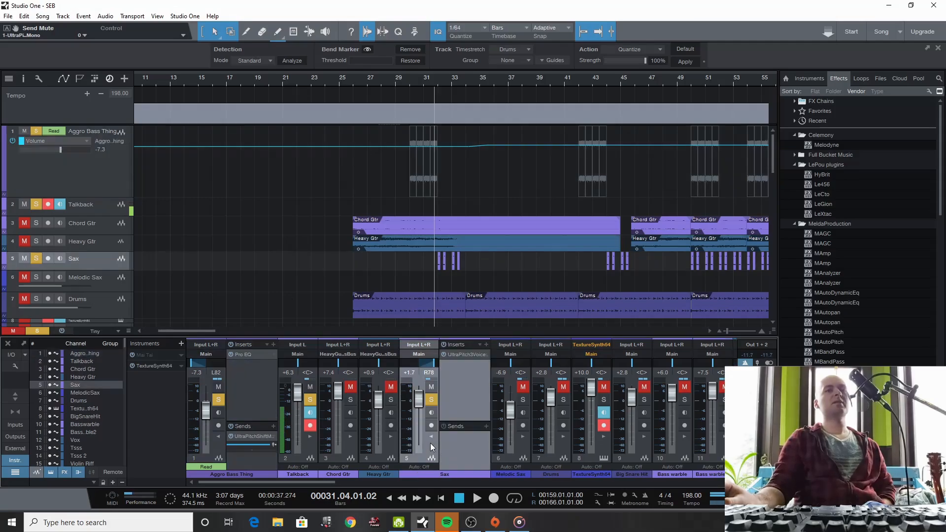
left_click(463, 354)
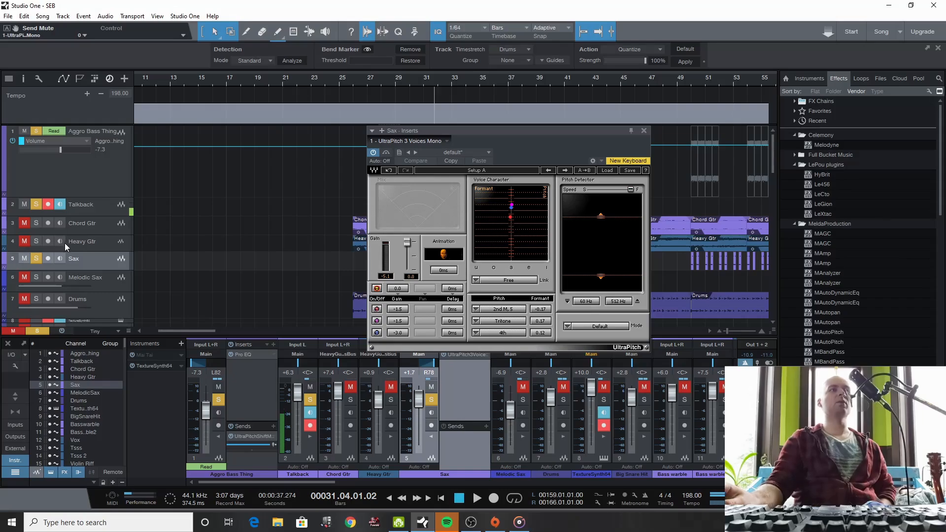
left_click(643, 130)
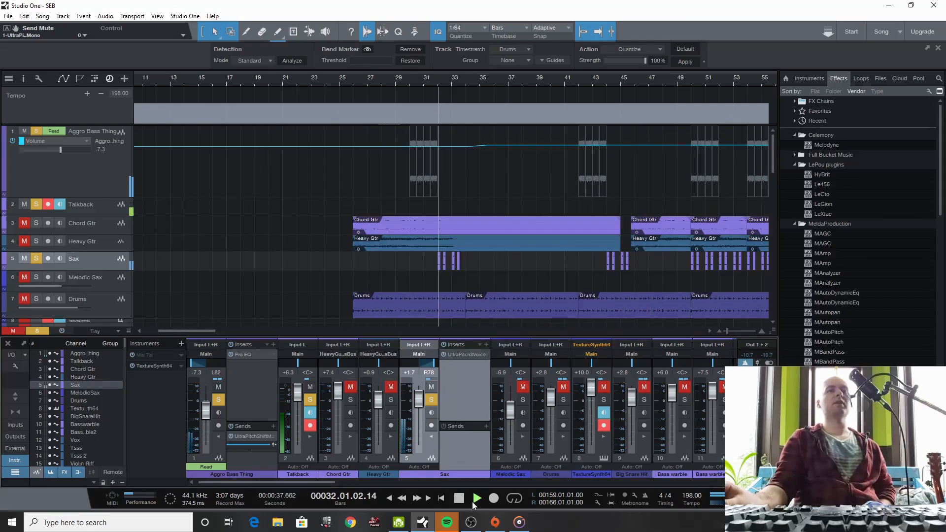
left_click(465, 502)
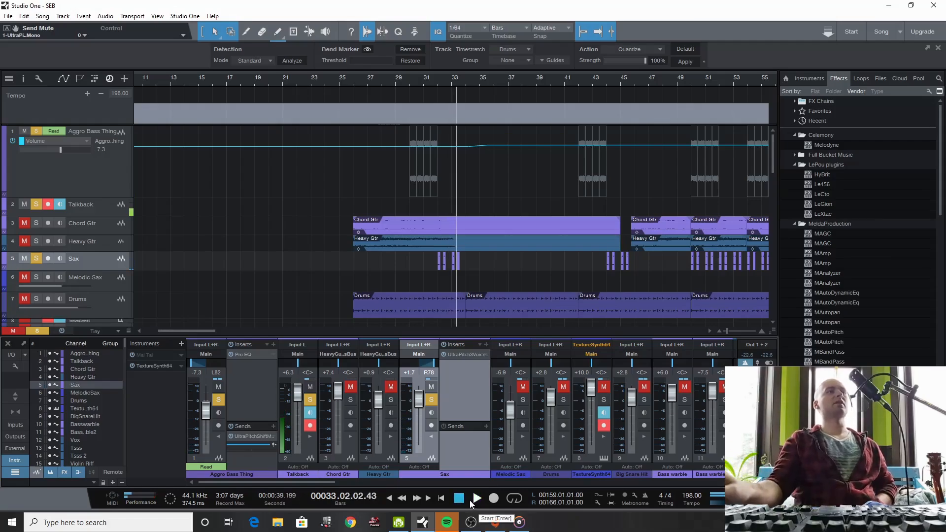
Solo the Bass warble track in place of Aggro Bass Thing and Sax, and play it from bar 26 to bar 34.
scroll(252, 248, "down", 2)
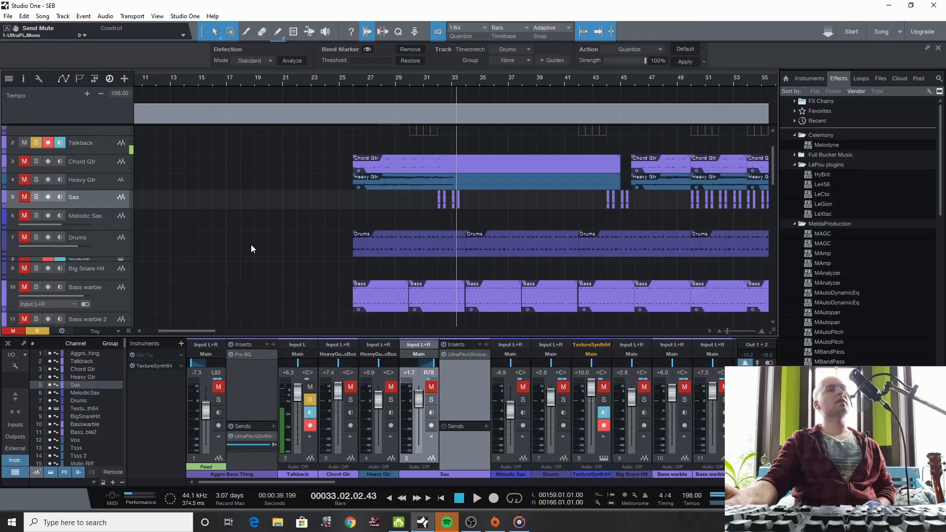
left_click(357, 81)
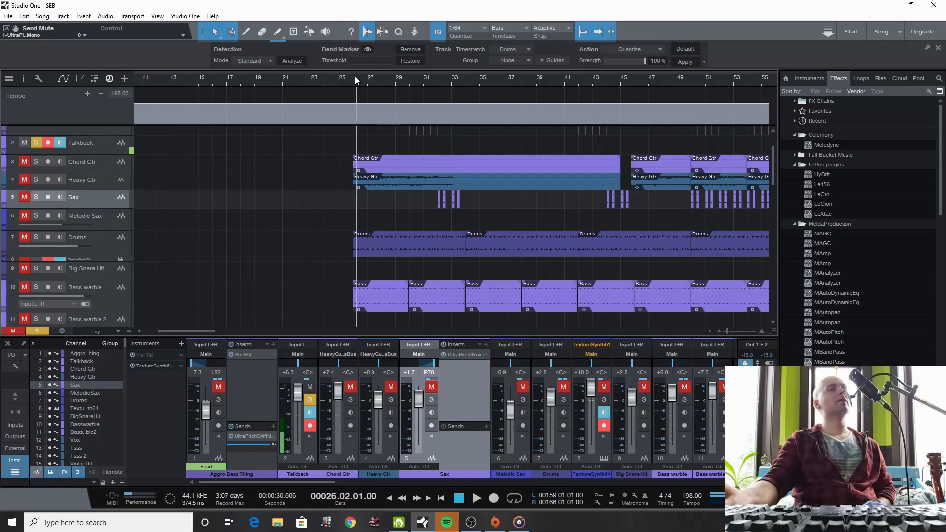
left_click(36, 287)
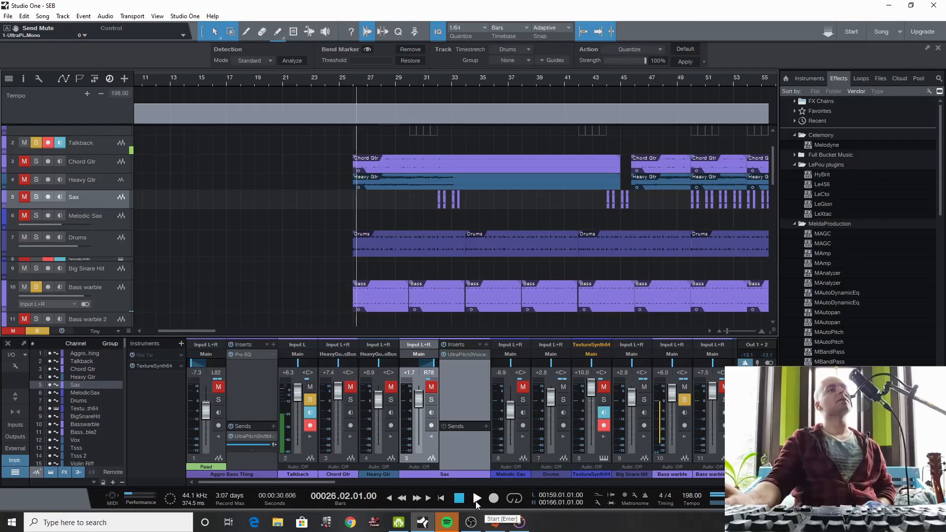
left_click(477, 499)
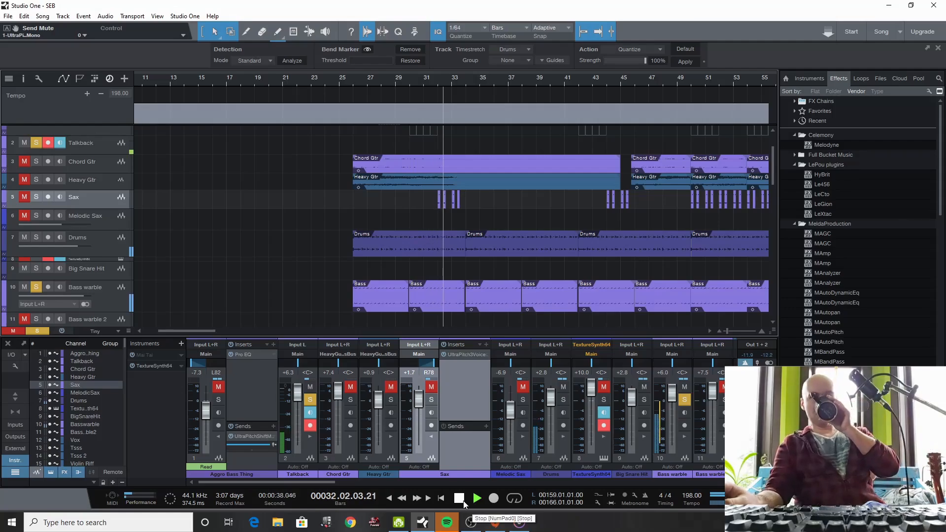
left_click(464, 502)
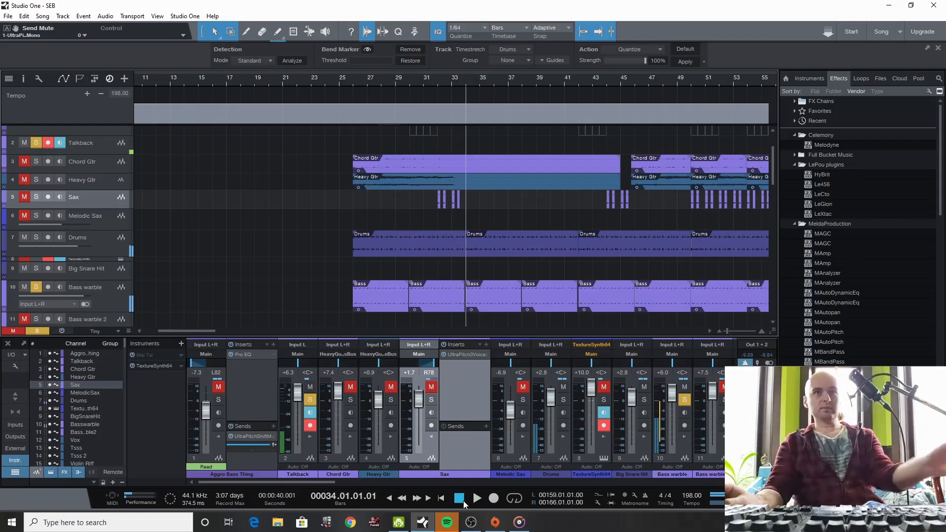
Inspect the first Bass event's file tempo, speedup, transpose and tune properties on the Bass warble track.
left_click(389, 302)
right_click(389, 304)
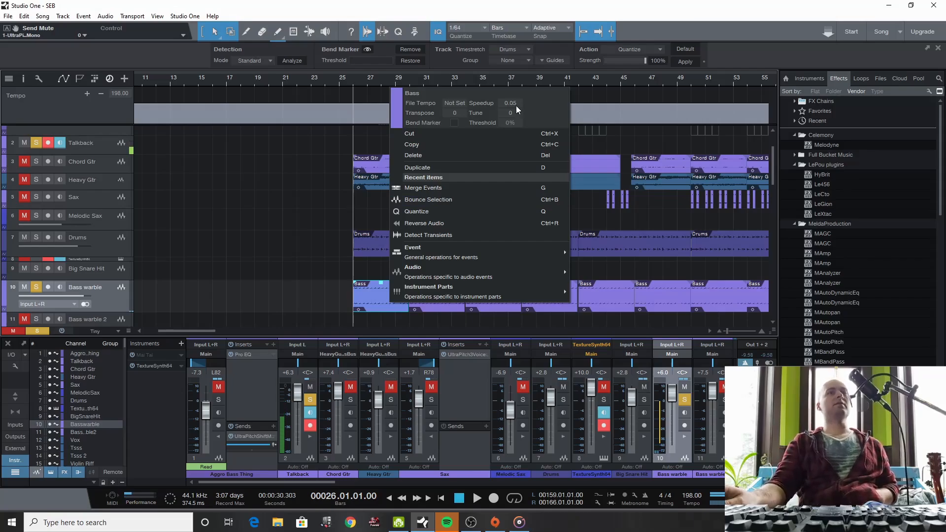
left_click(344, 291)
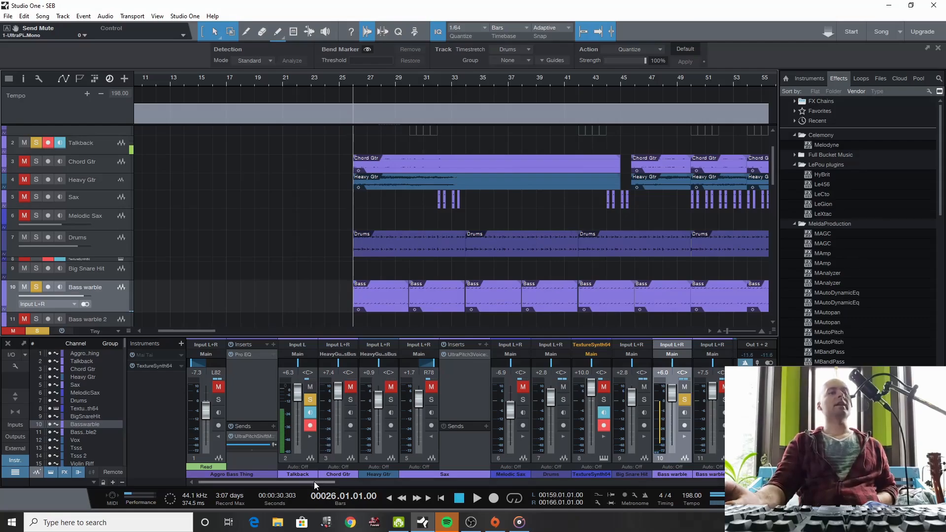
Reveal the Bass warble channel's inserts and sends, and audition the soloed track in short passages between bars 26 and 36.
left_click(685, 438)
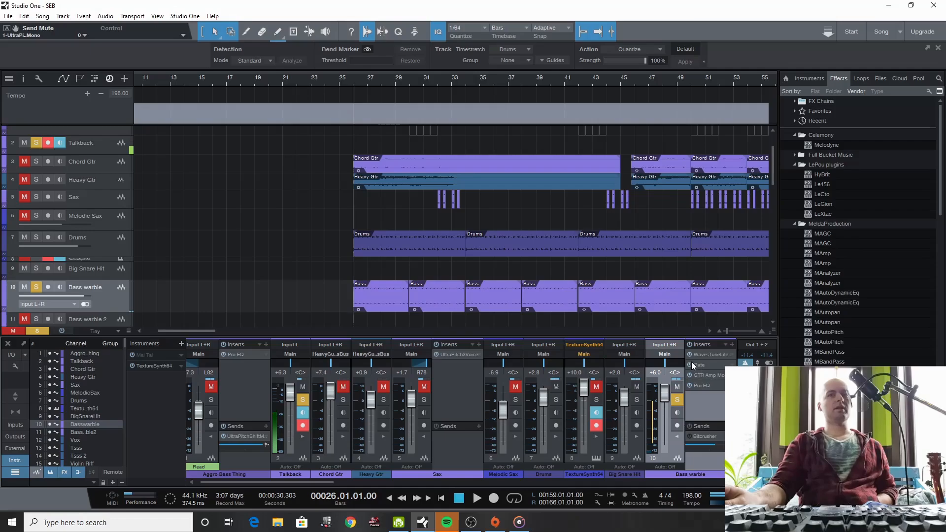
left_click(477, 499)
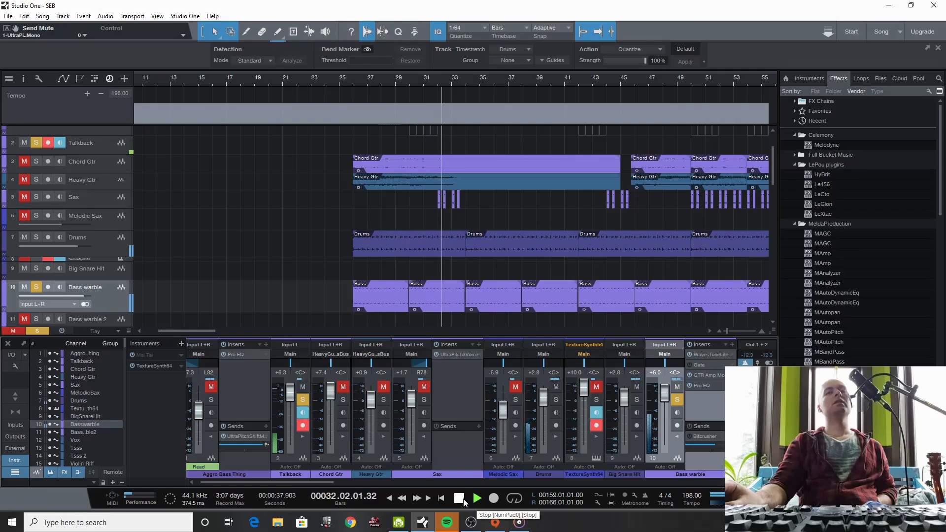
left_click(464, 499)
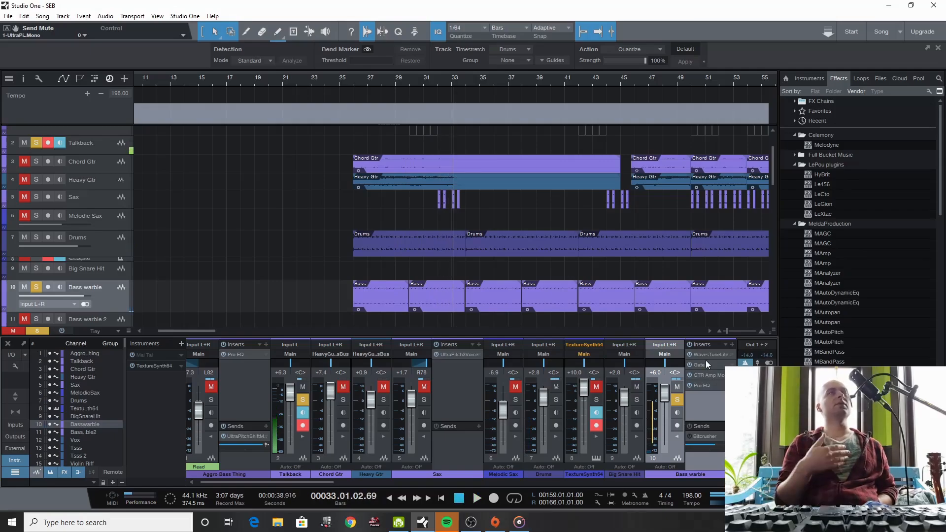
left_click(477, 499)
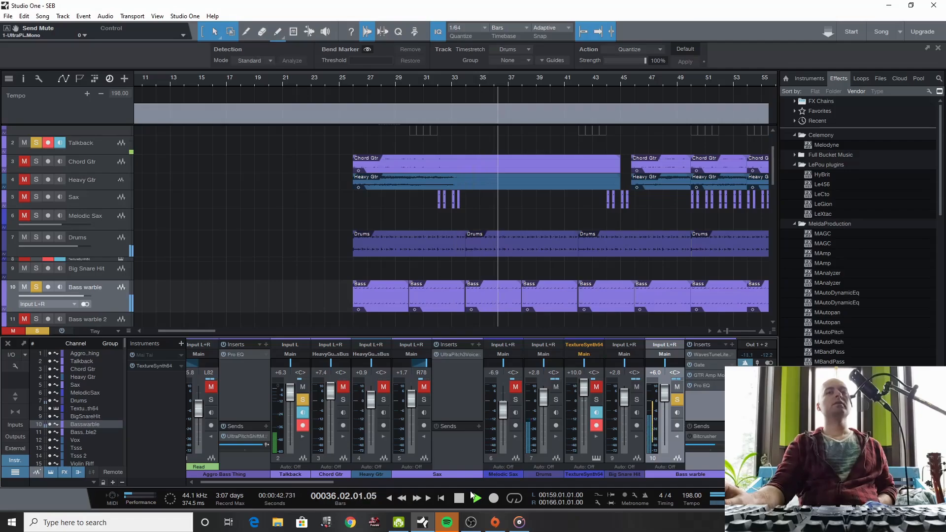
left_click(473, 496)
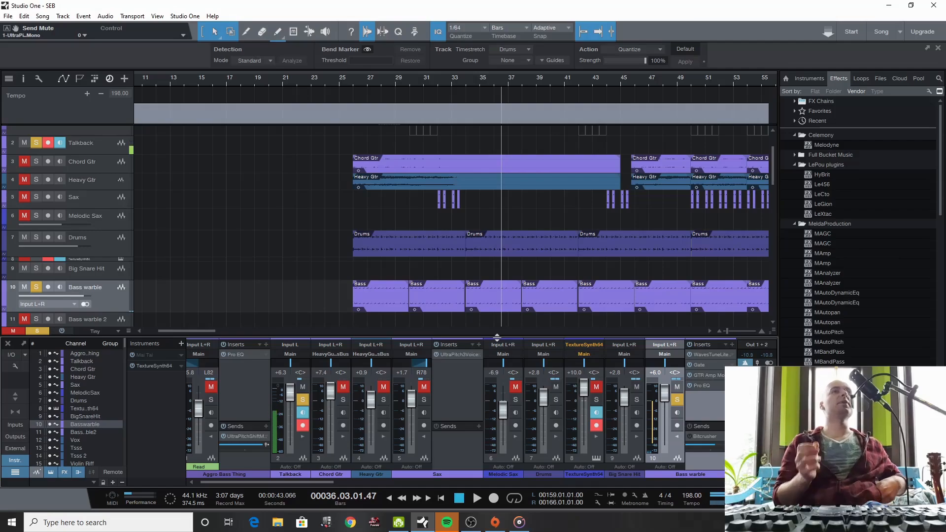
key("space")
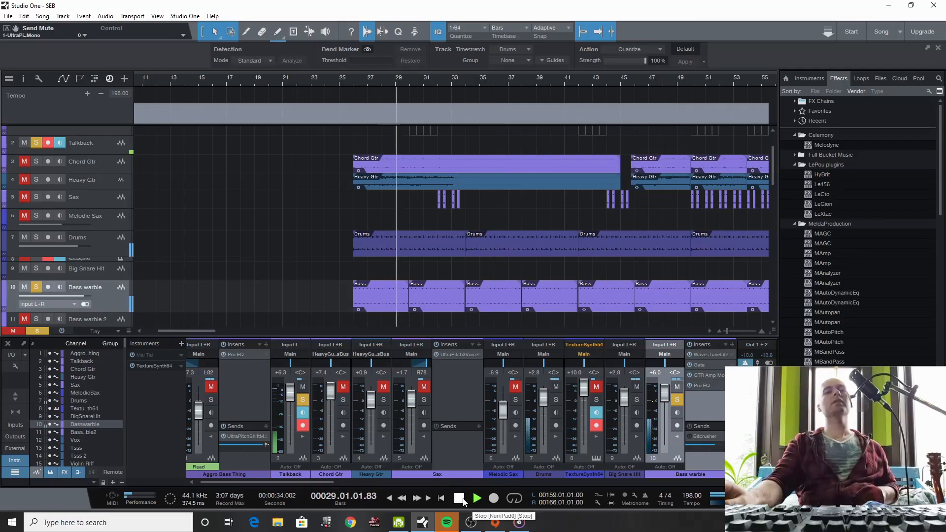
left_click(463, 499)
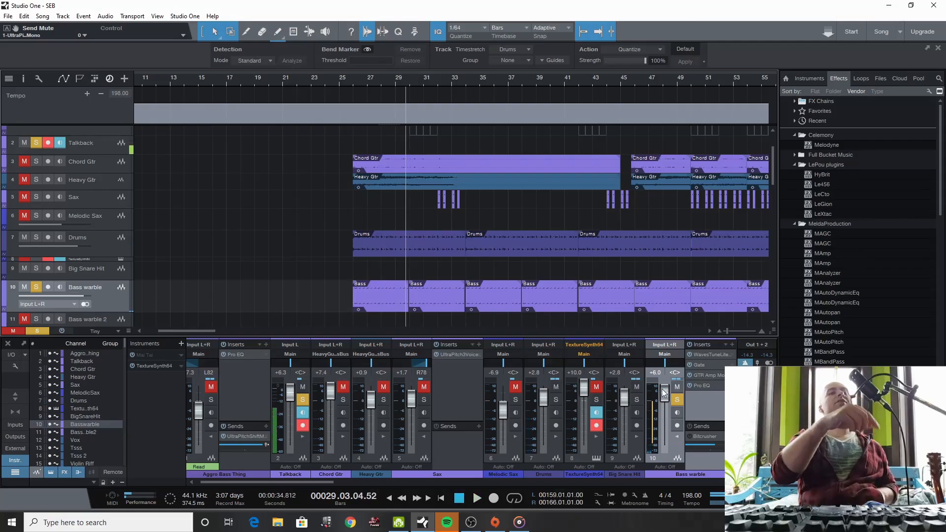
Examine the Bass warble channel's GTR Amp Mono and Pro EQ inserts, and close the effect window.
left_click(720, 376)
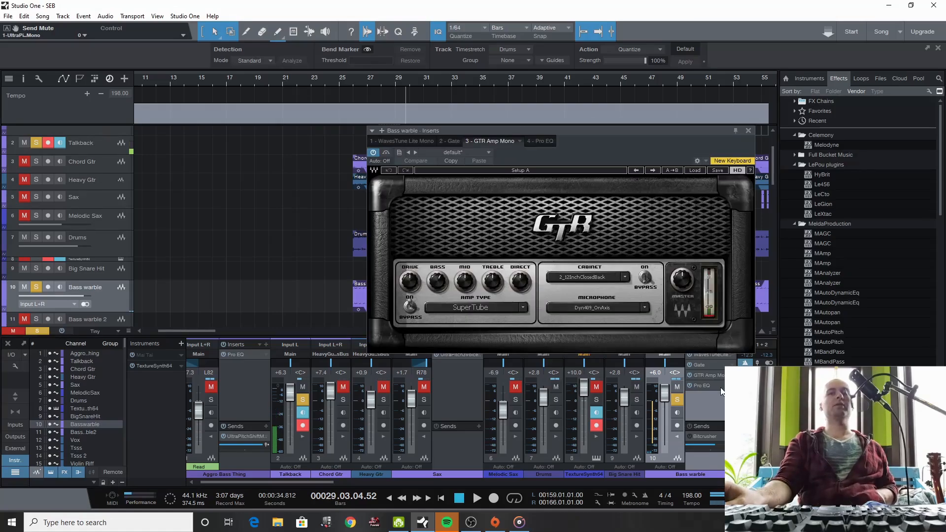
left_click(720, 386)
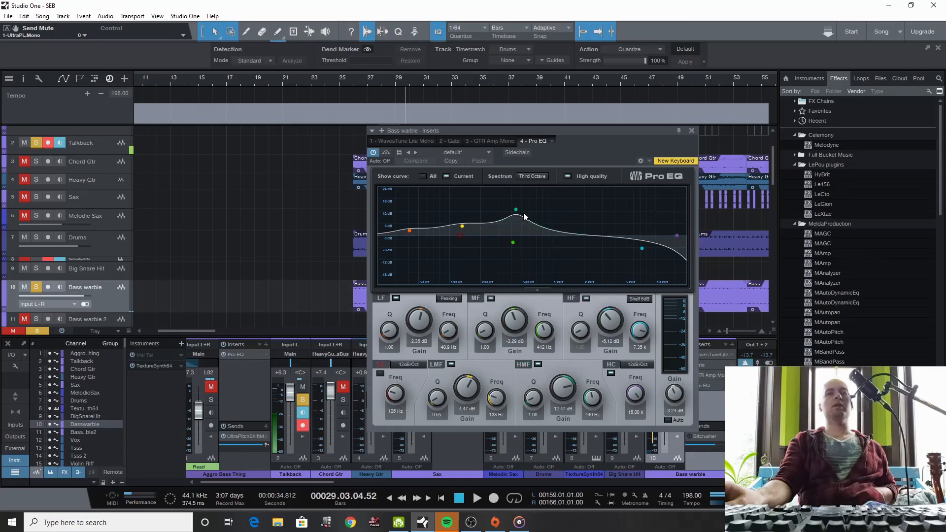
left_click(691, 131)
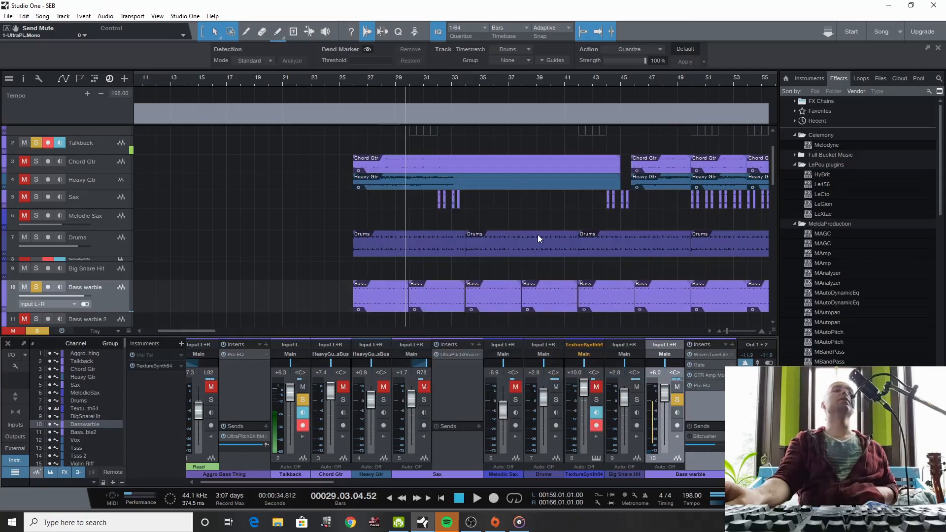
Unsolo the Bass warble track, clear the remaining solos and mutes, and play the full mix from about bar 33.
scroll(487, 226, "down", 1)
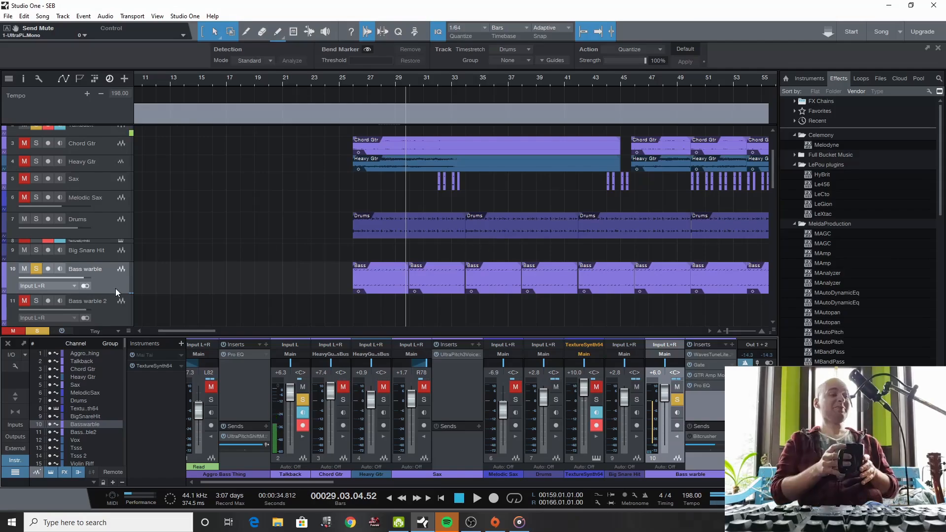
left_click(40, 268)
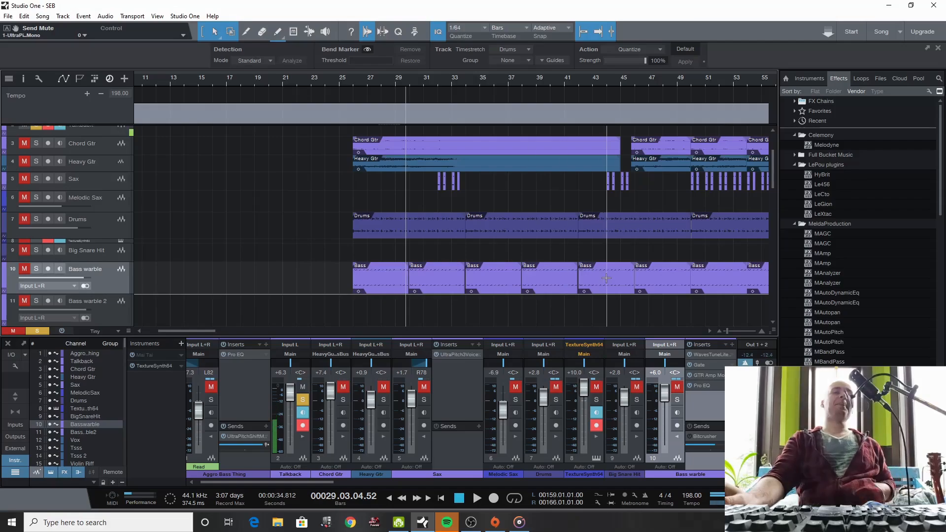
scroll(681, 219, "up", 4)
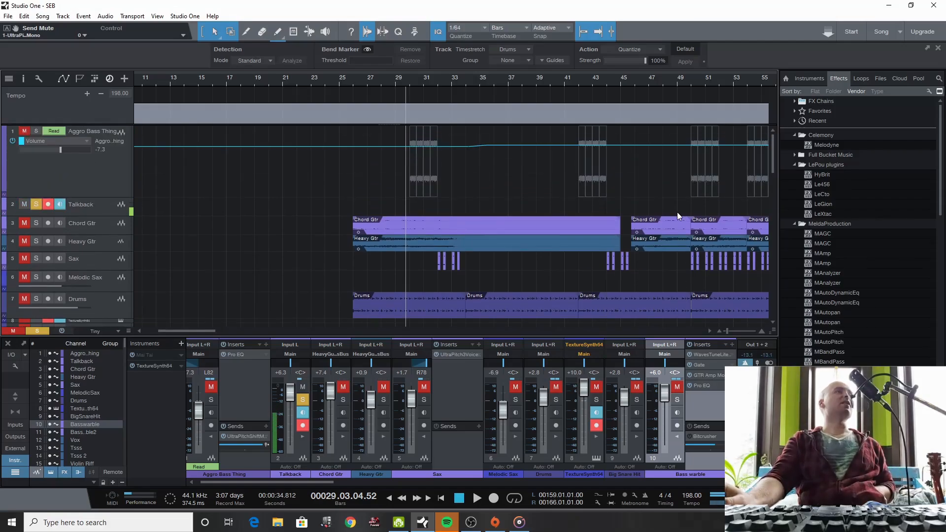
scroll(677, 212, "down", 5)
left_click(473, 106)
left_click(477, 498)
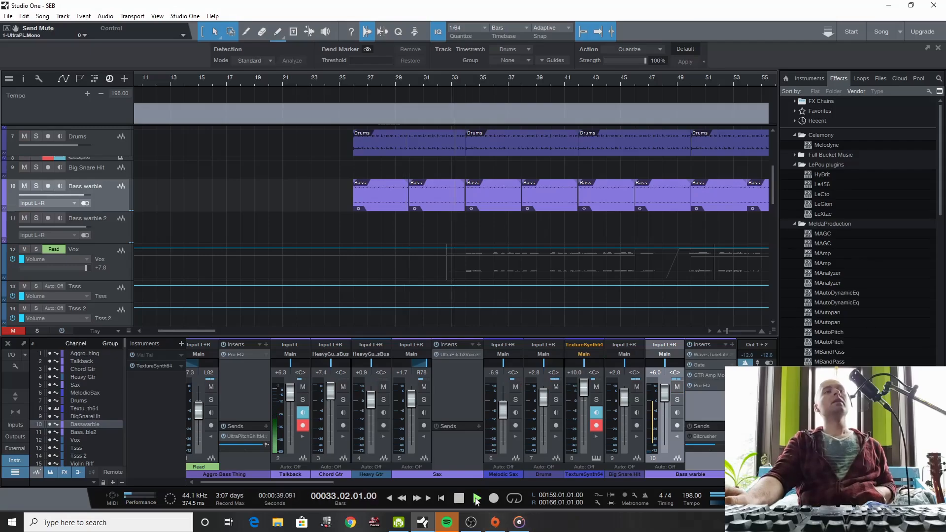
left_click_drag(185, 333, 192, 333)
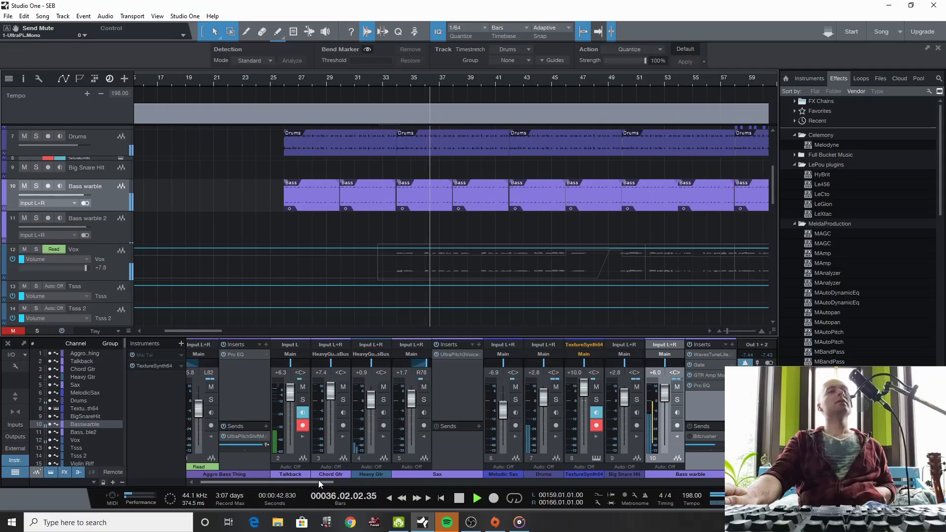
Reveal the Vox channel's inserts, look through its sends during a pause at bar 45, and play on to bar 51.
left_click_drag(320, 483, 433, 484)
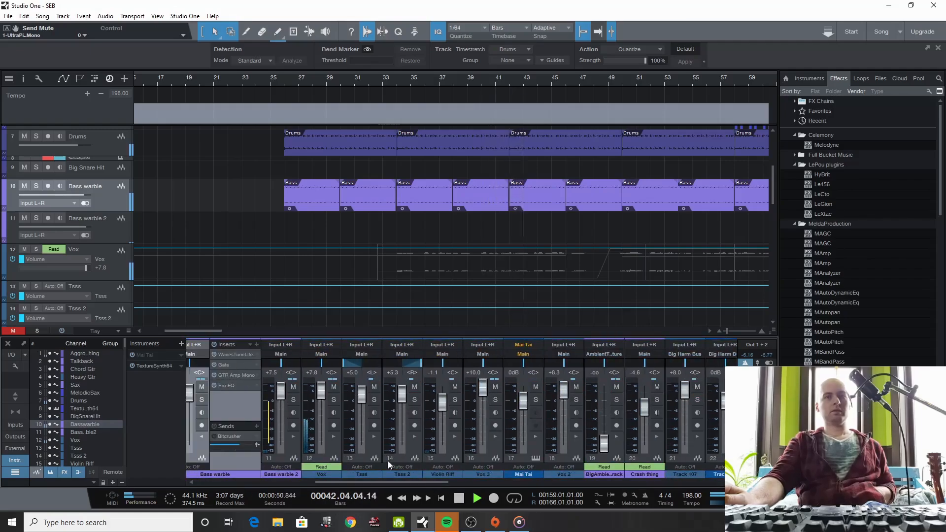
left_click(337, 447)
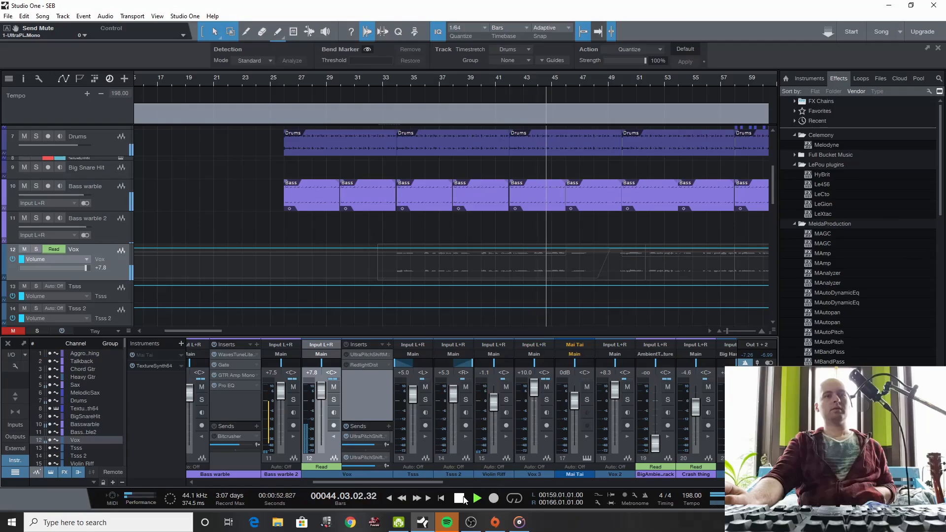
key("space")
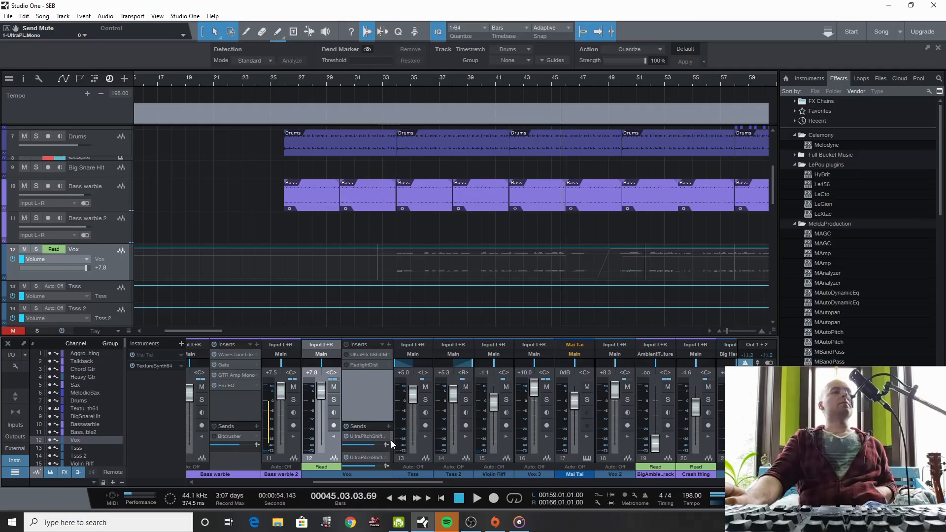
scroll(392, 451, "down", 1)
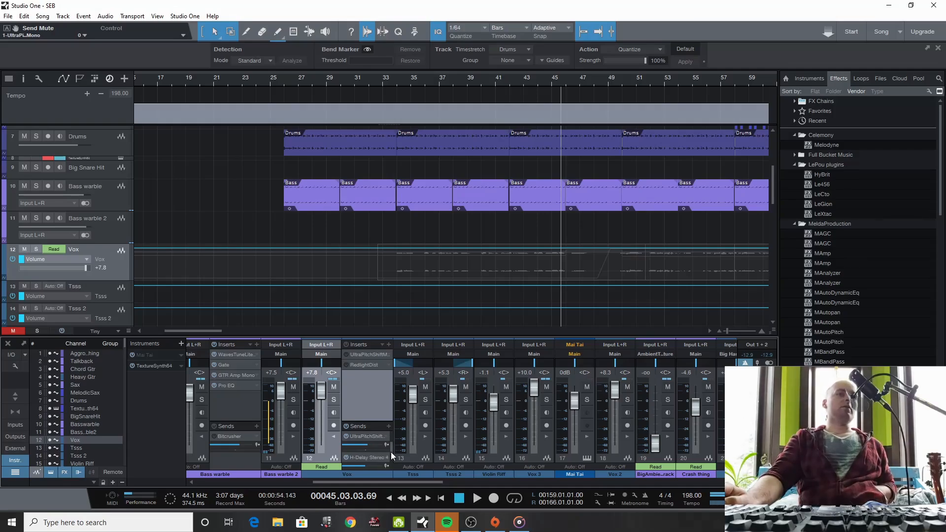
scroll(391, 451, "down", 1)
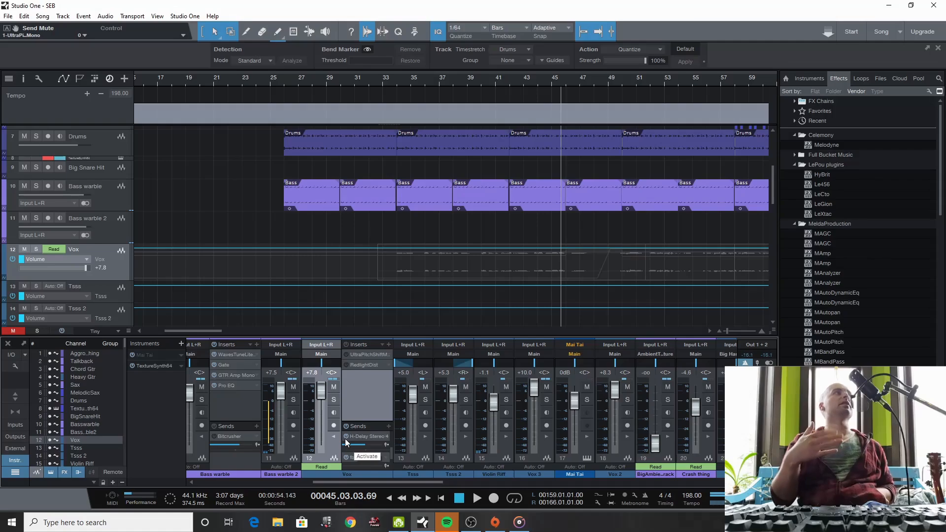
left_click(476, 498)
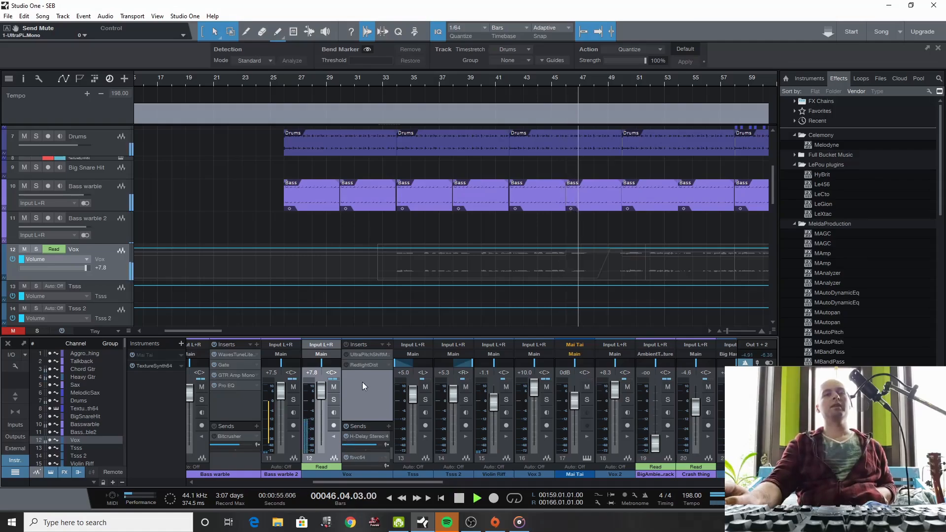
left_click(465, 501)
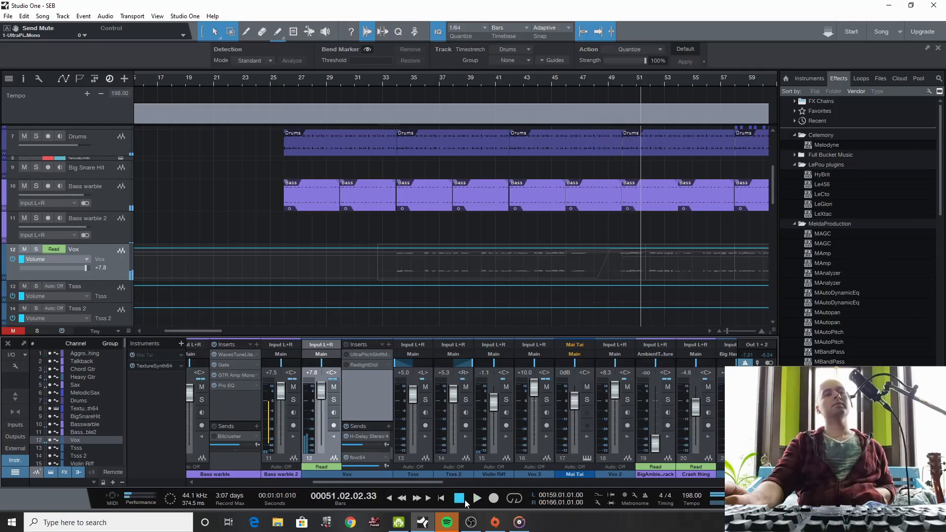
Open the fbvc64 vocoder effect from the Vox channel's sends and locate its FX channel in the mixer.
left_click(365, 459)
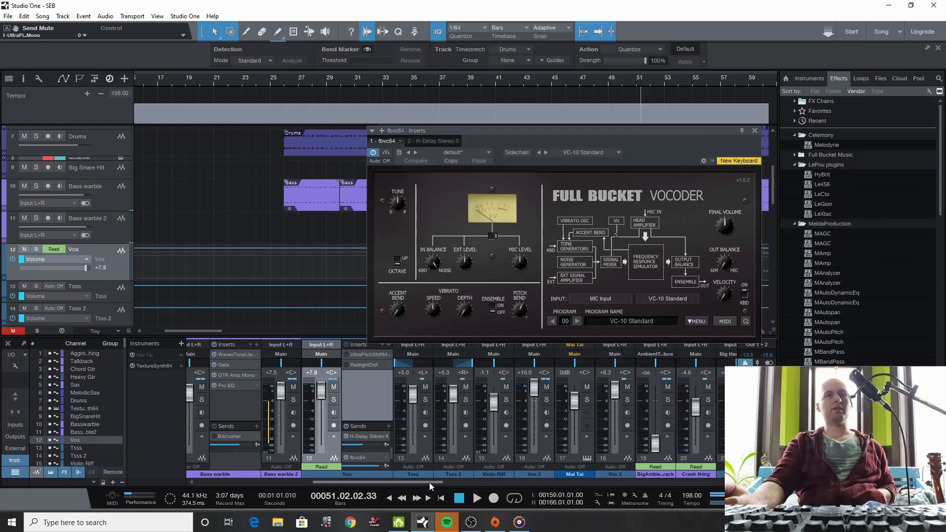
left_click_drag(430, 484, 652, 481)
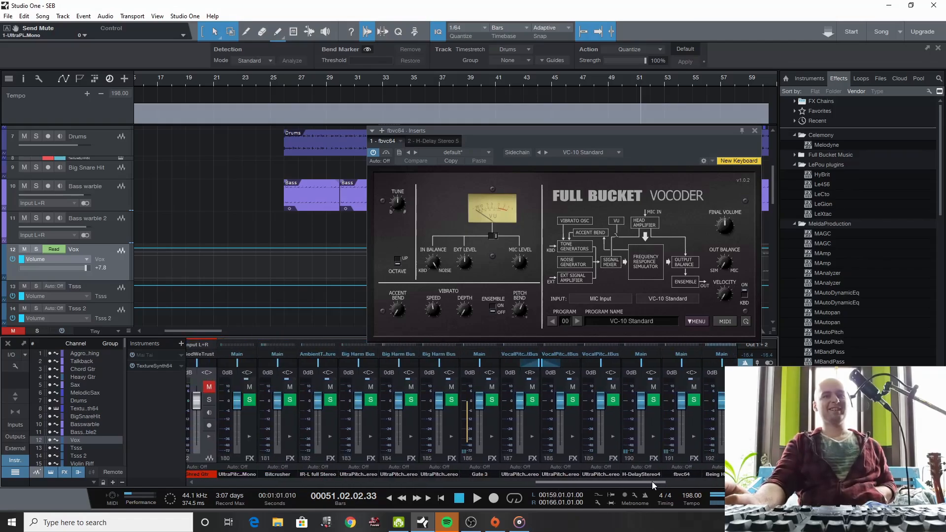
left_click(694, 399)
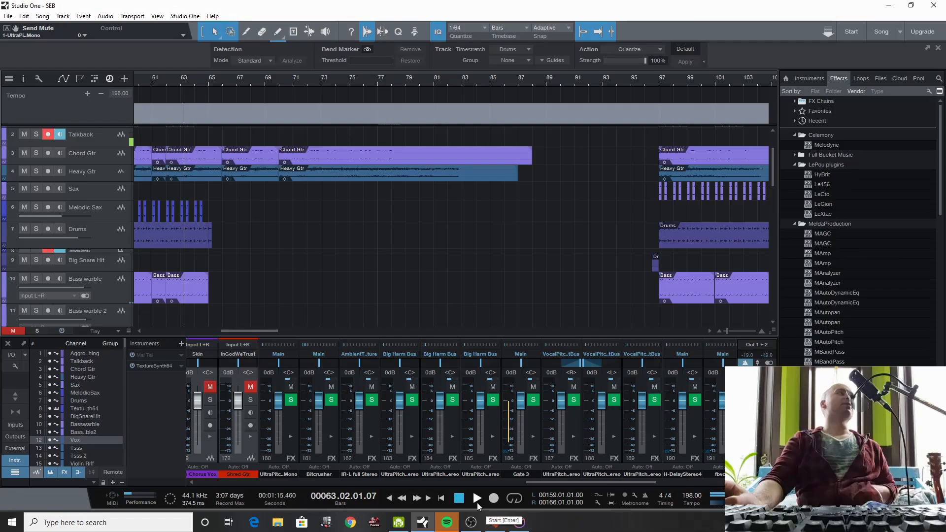
Play the full mix from bar 63 through the guitar-only section to bar 88 while looking over the tracks.
left_click(477, 498)
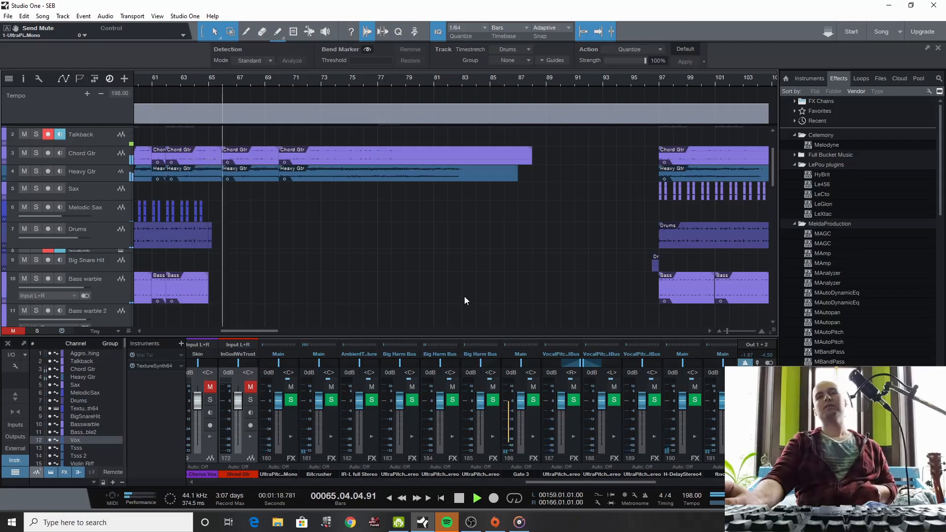
scroll(466, 296, "down", 3)
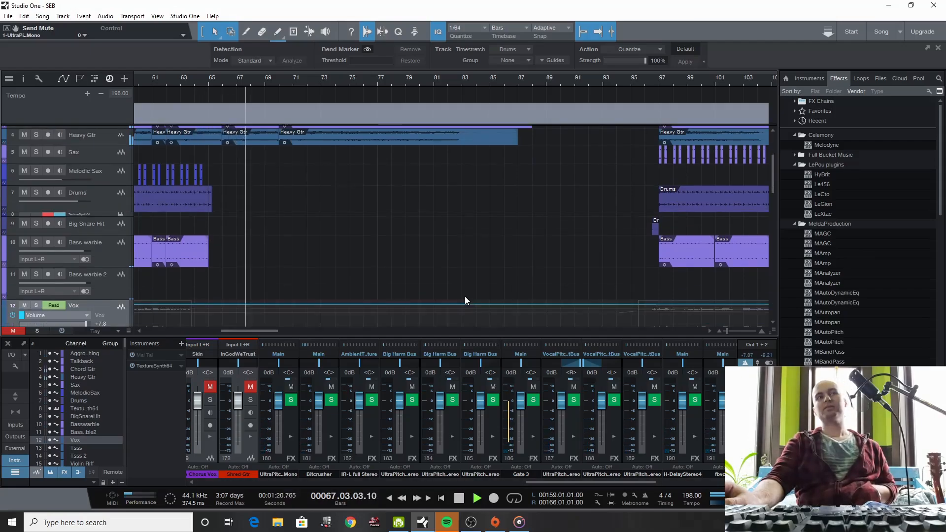
scroll(465, 297, "up", 3)
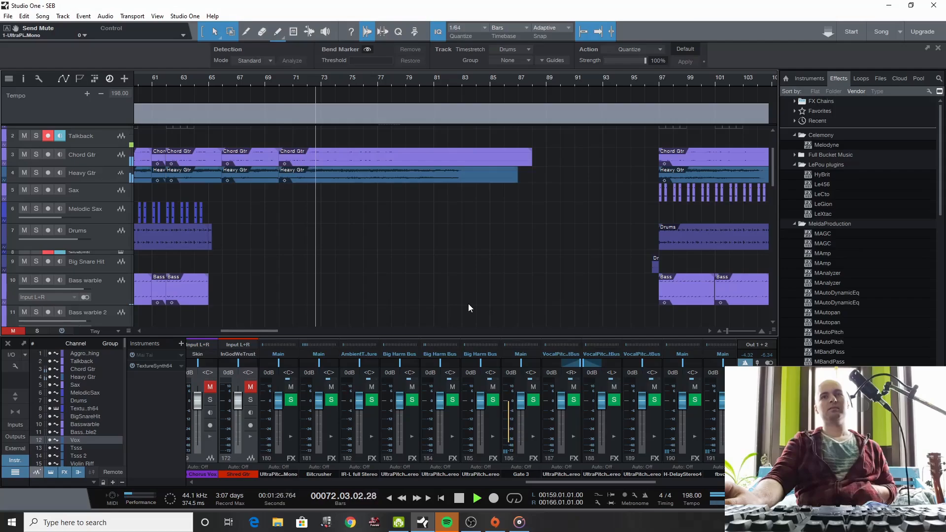
left_click(464, 502)
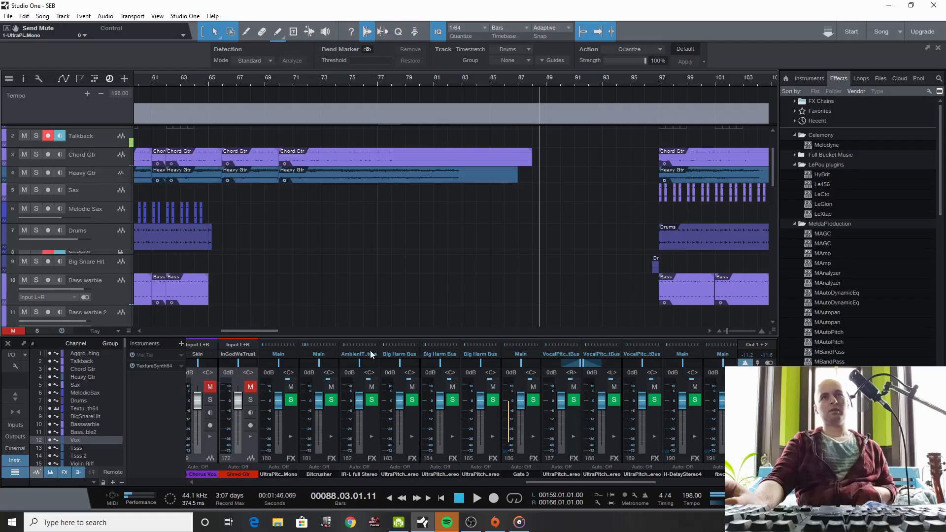
Move the playhead between bars 62 and 66, ending in bar 64, to examine where the drums and bass drop out.
left_click(233, 80)
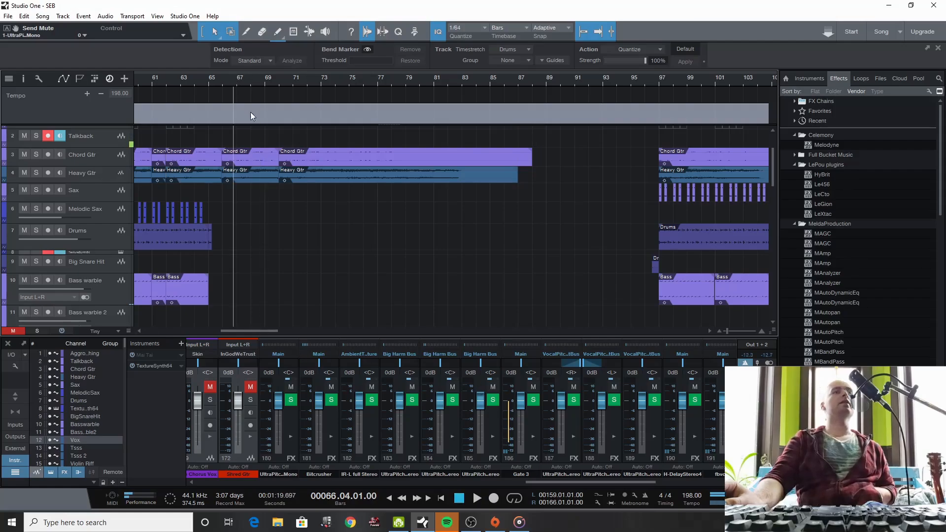
left_click(197, 85)
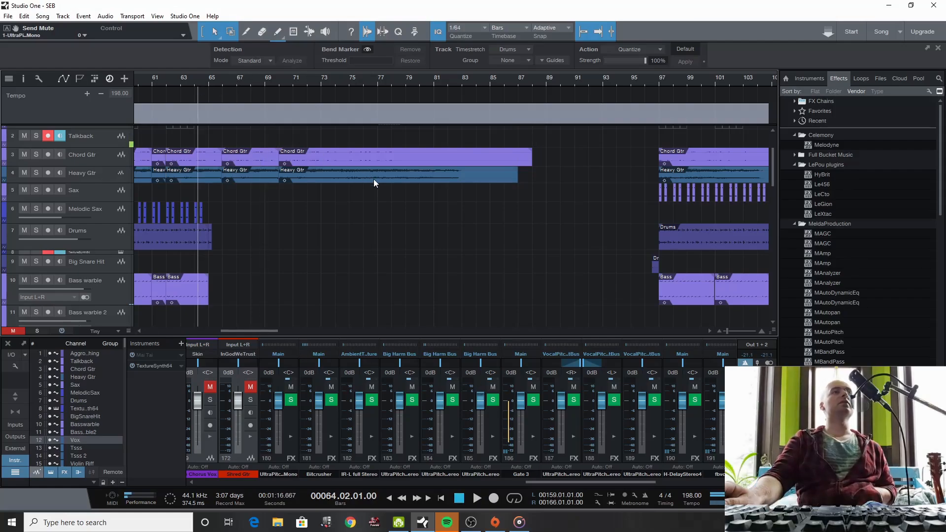
scroll(301, 273, "down", 3)
scroll(296, 271, "up", 4)
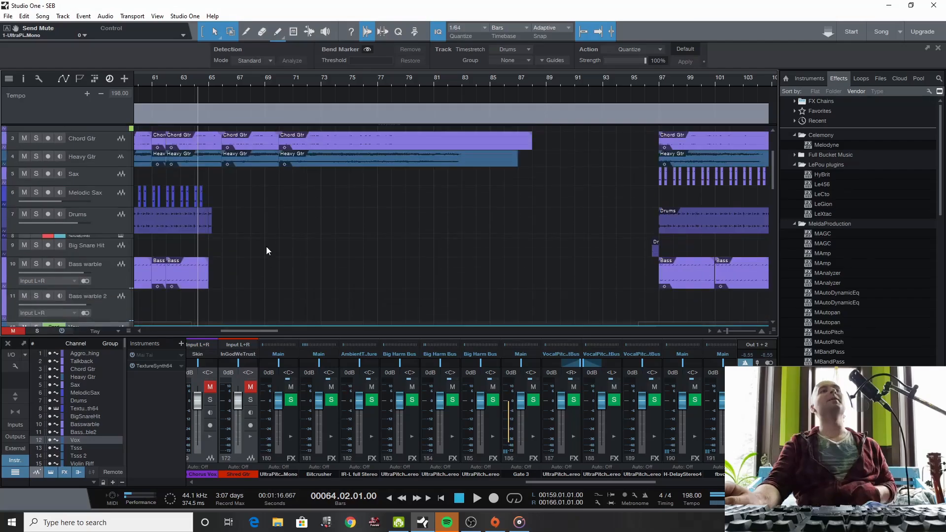
left_click(200, 80)
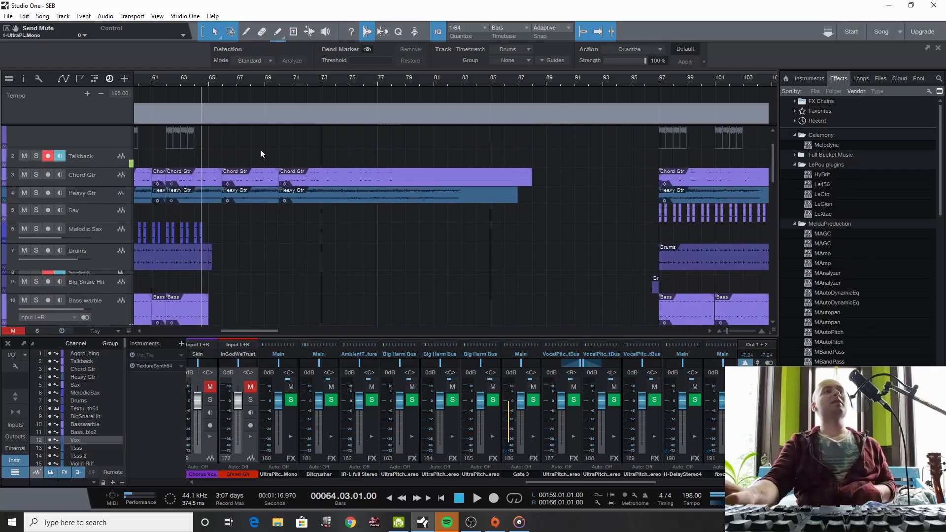
left_click(176, 81)
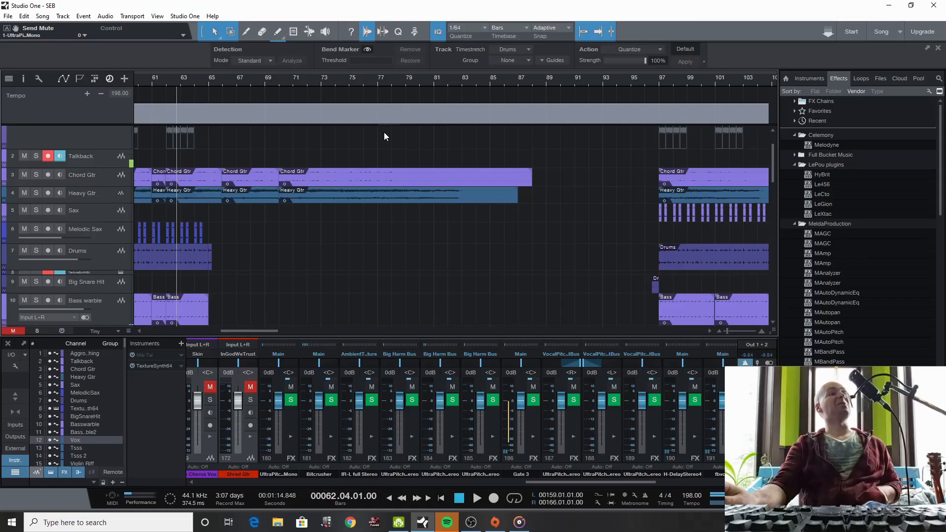
left_click(382, 82)
left_click(230, 83)
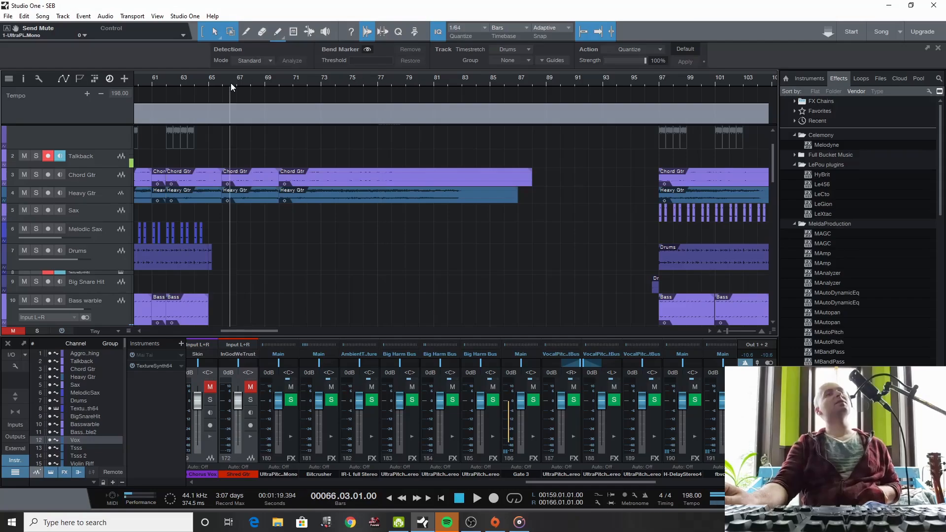
left_click(205, 81)
Find the stacked vocal tracks starting around bar 64 and select Track 107 through Track 161.
scroll(324, 235, "down", 5)
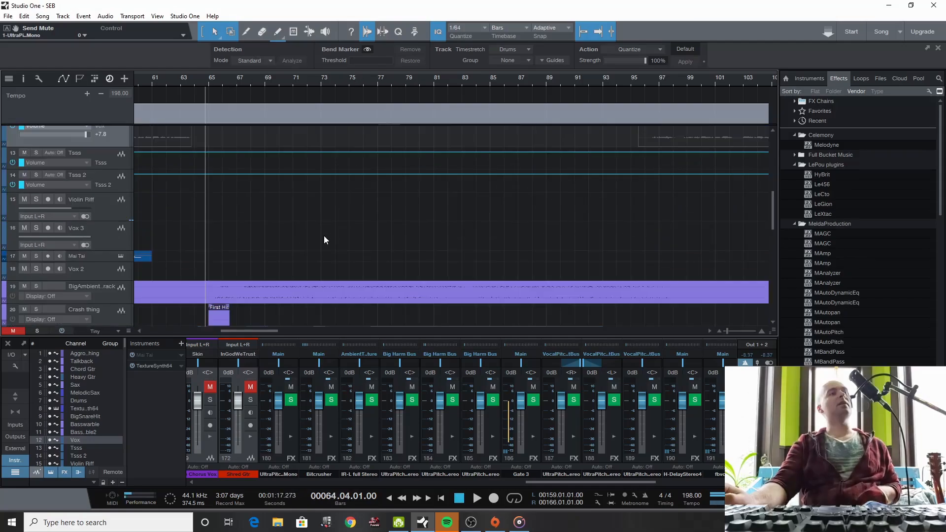
scroll(314, 251, "up", 4)
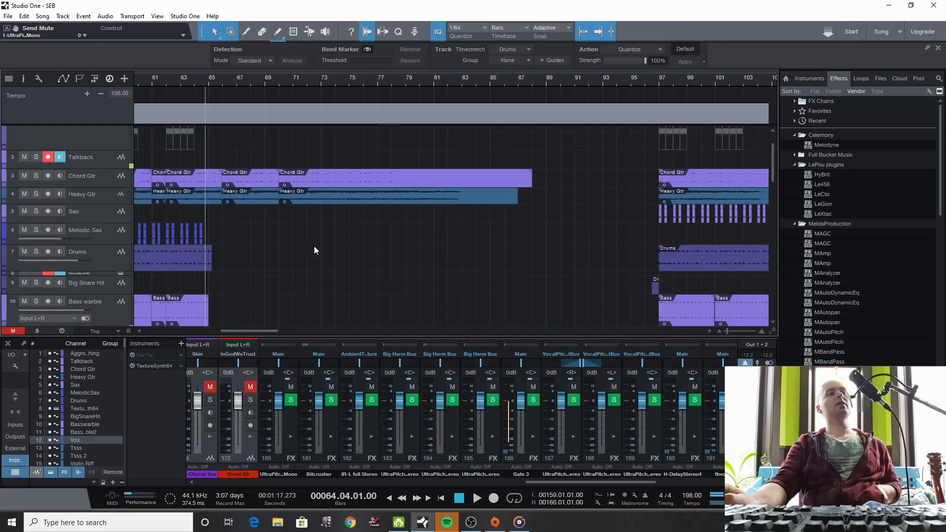
scroll(321, 261, "down", 12)
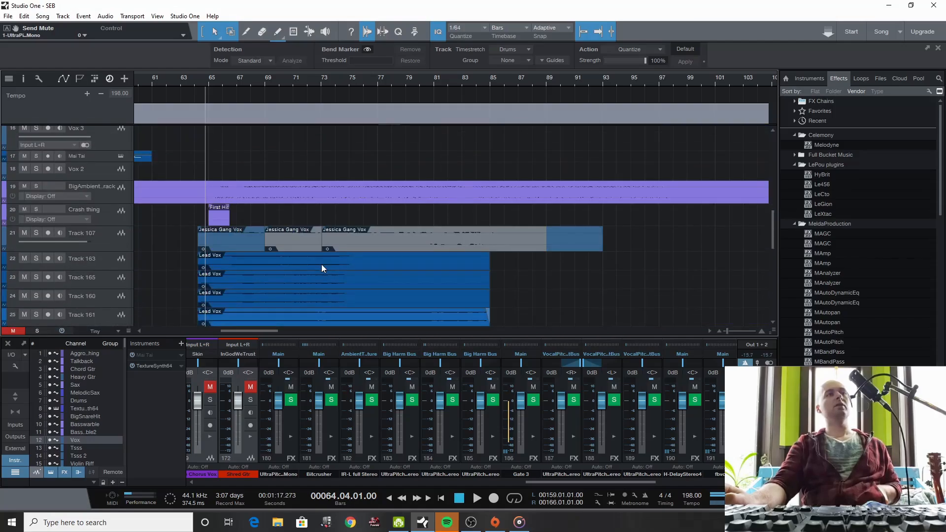
left_click(102, 286)
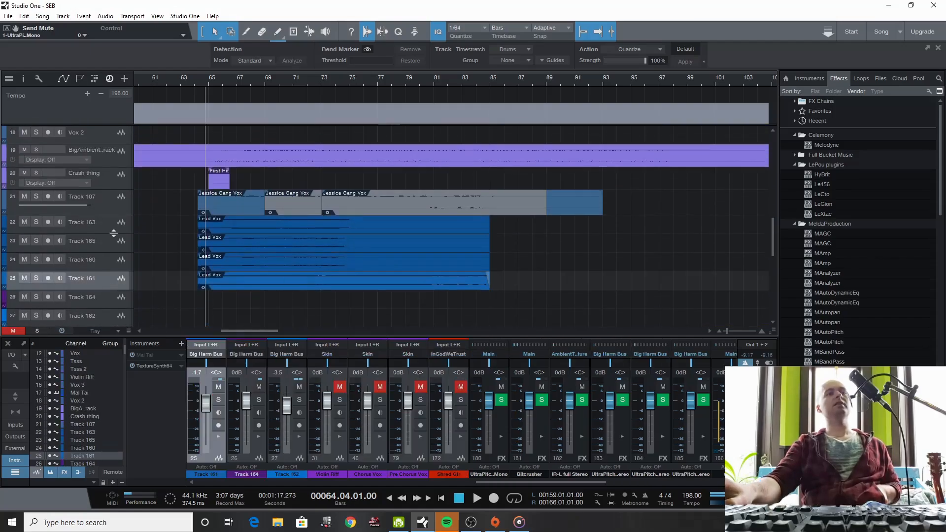
left_click(109, 206, "shift")
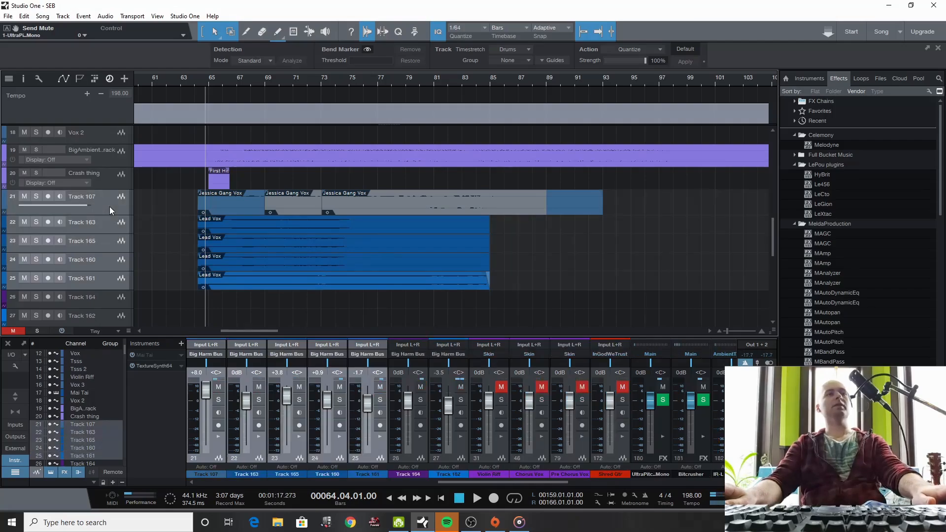
Inspect the Transpose settings of the Lead Vox events on Tracks 160, 165, 161 and 163.
left_click(300, 261)
right_click(299, 261)
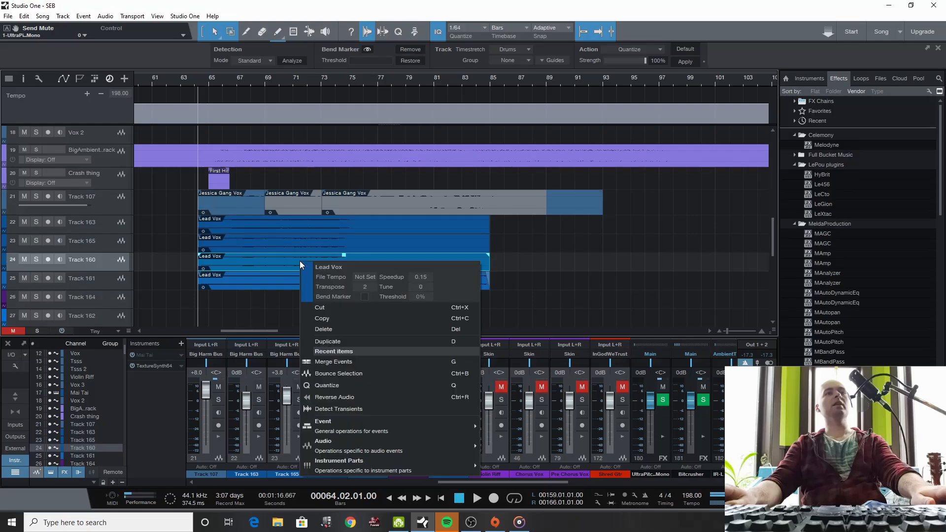
left_click(300, 248)
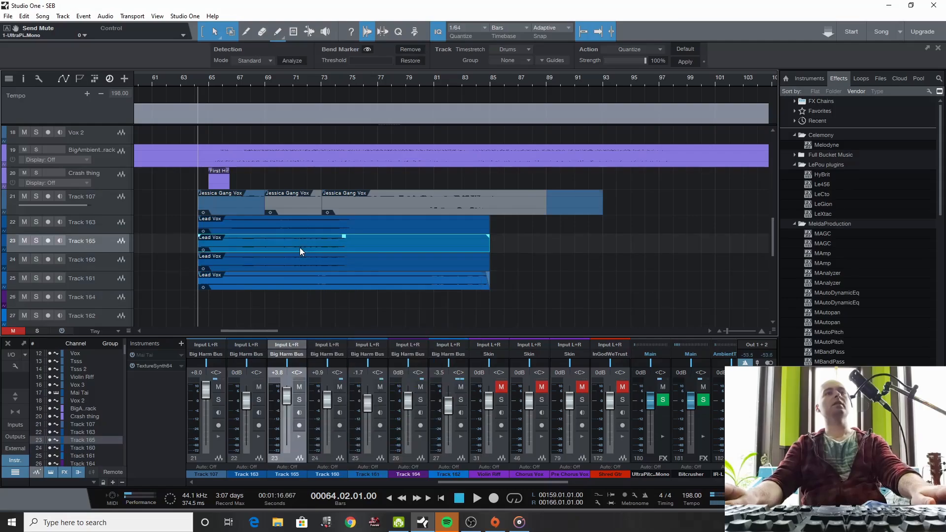
right_click(299, 248)
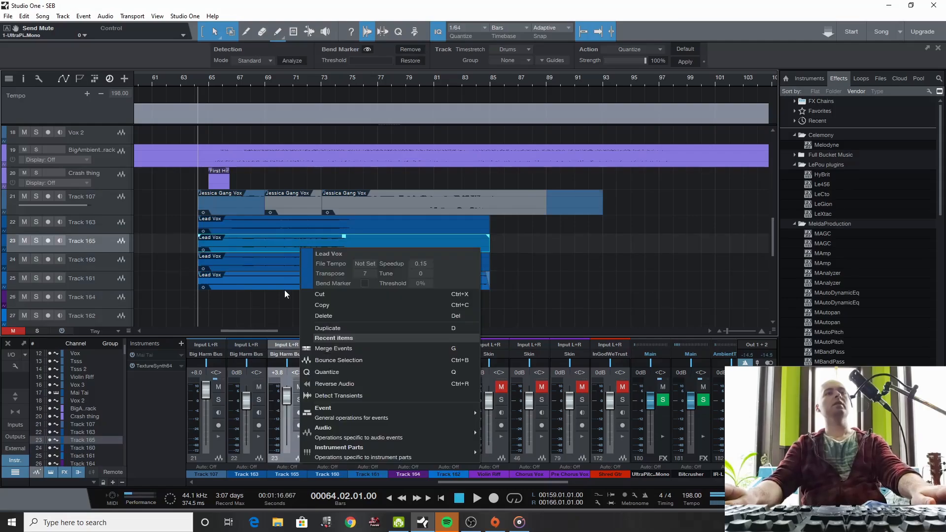
left_click(283, 281)
right_click(283, 281)
left_click(301, 246)
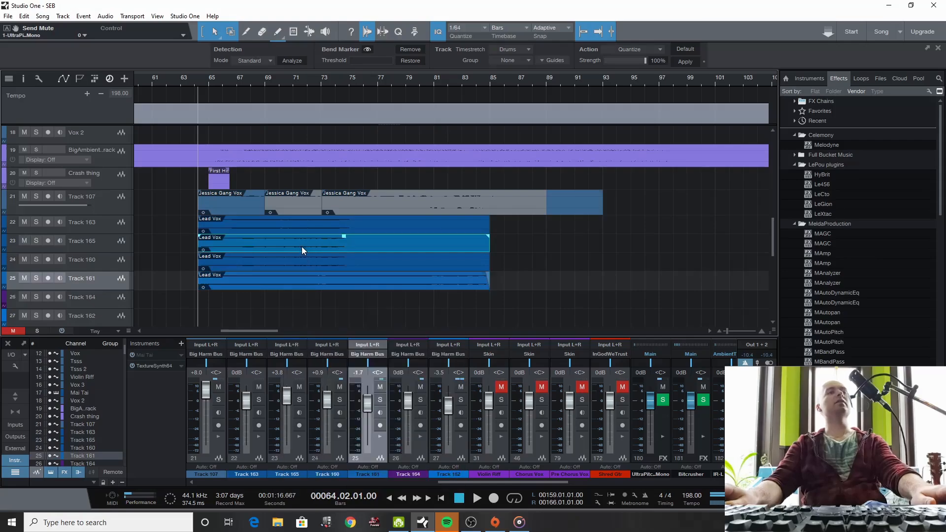
right_click(300, 243)
left_click(311, 231)
right_click(310, 231)
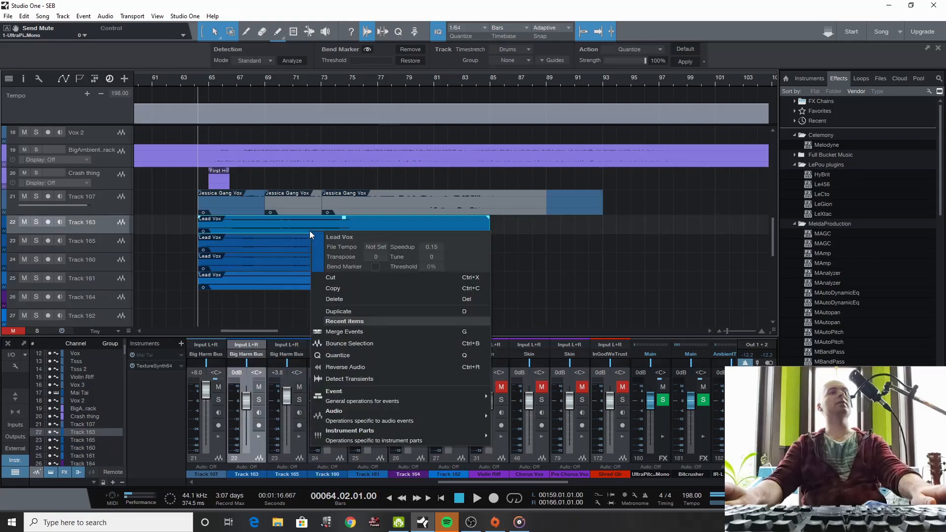
Play soloed vocal Tracks 107, 163, 165, 160 and 161 from bar 64 to bar 73, clear the solos and return to bar 63.
left_click(36, 196)
key("space")
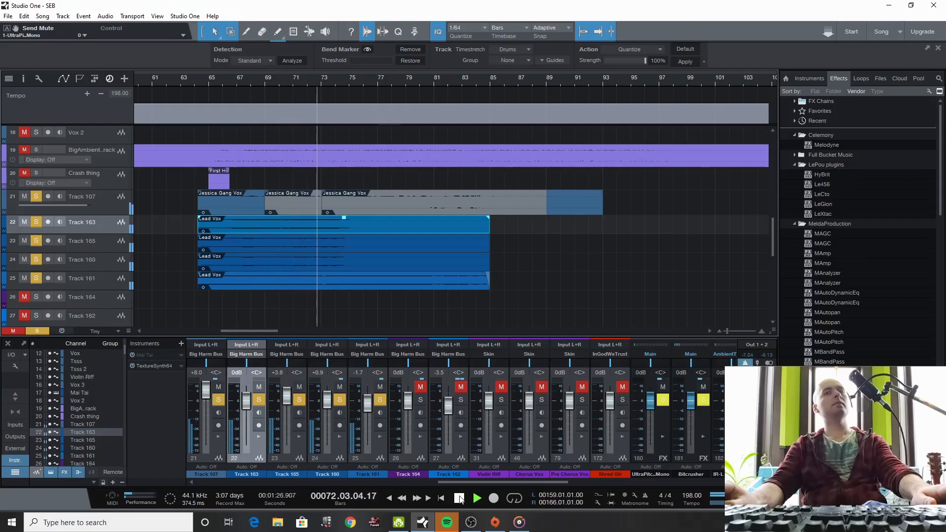
left_click(459, 499)
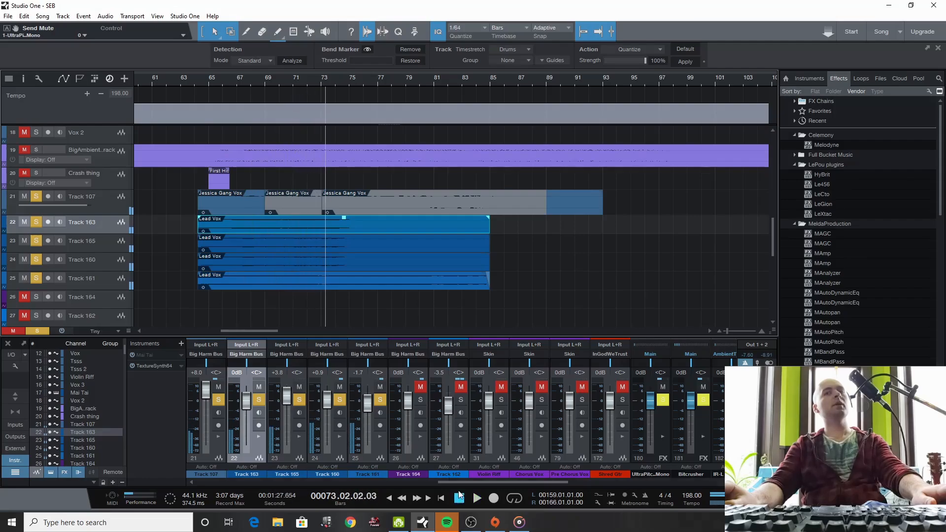
left_click(183, 80)
left_click(251, 242)
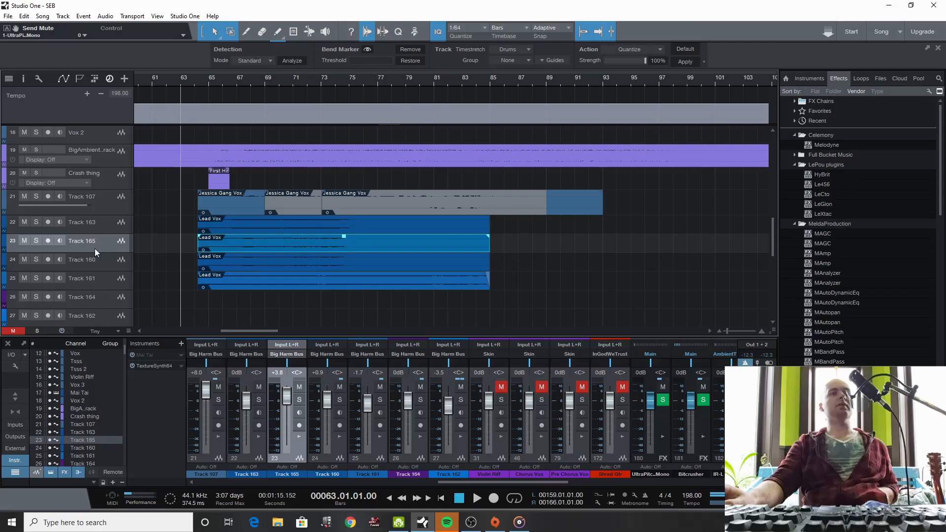
Reveal the Big Harm Bus inserts in the mixer and view its H-Delay Stereo and IR-L full Stereo effects, closing each one.
left_click_drag(493, 483, 703, 484)
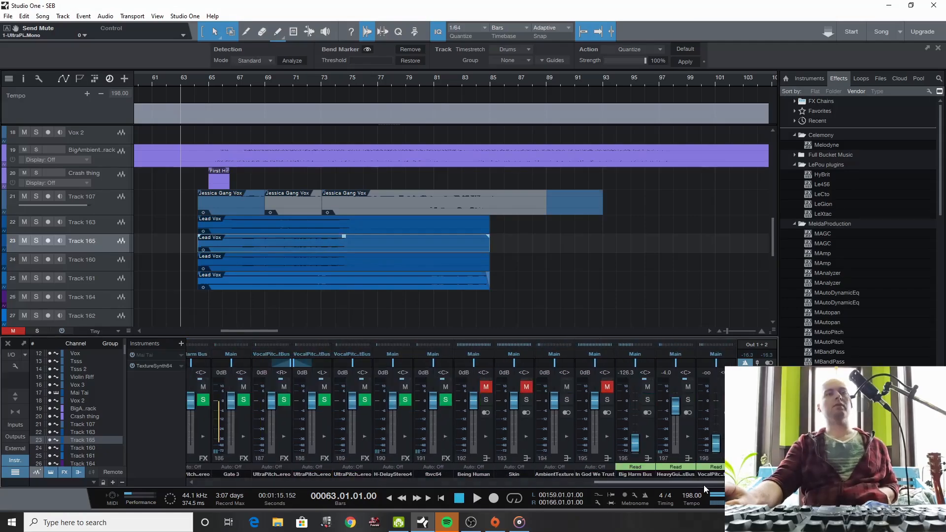
left_click(643, 433)
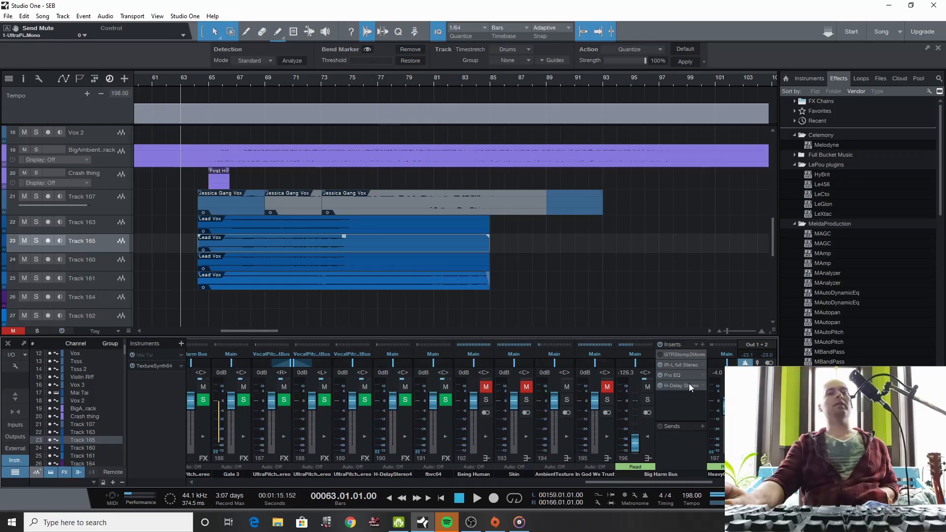
left_click(686, 386)
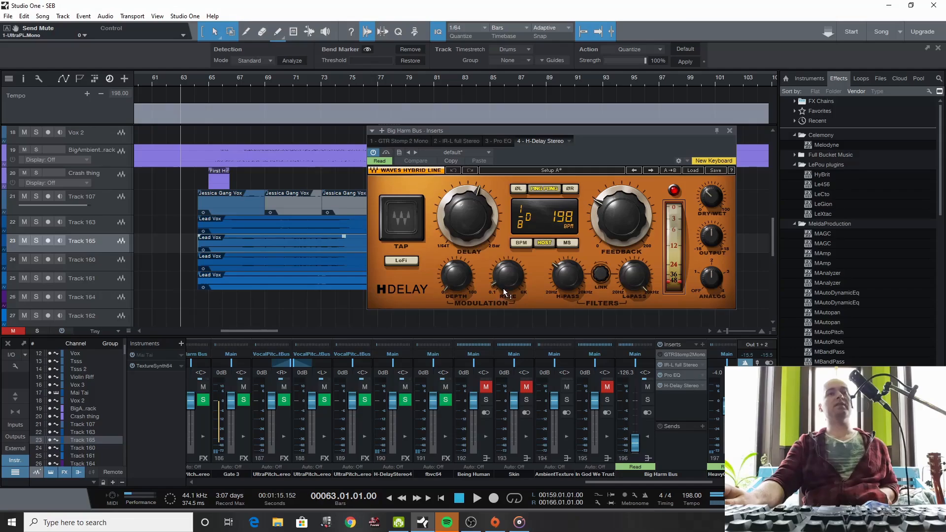
left_click(730, 131)
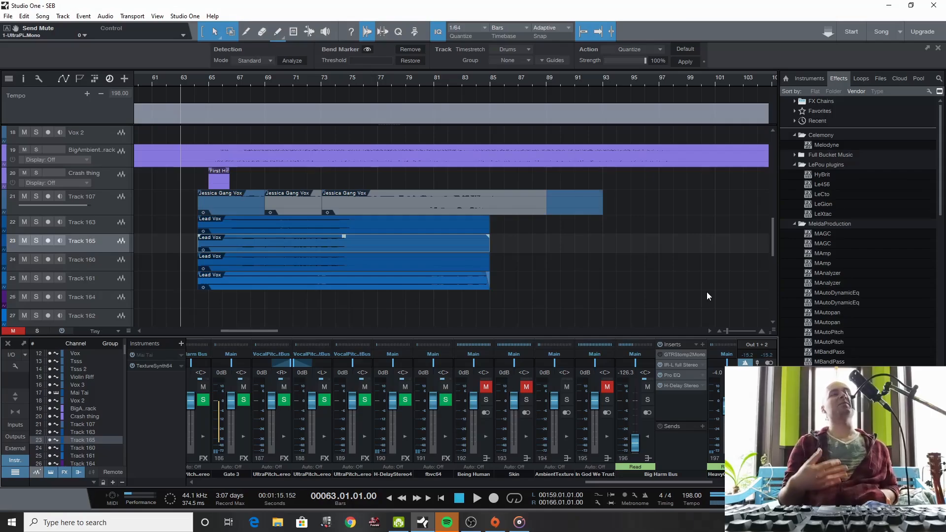
left_click(686, 366)
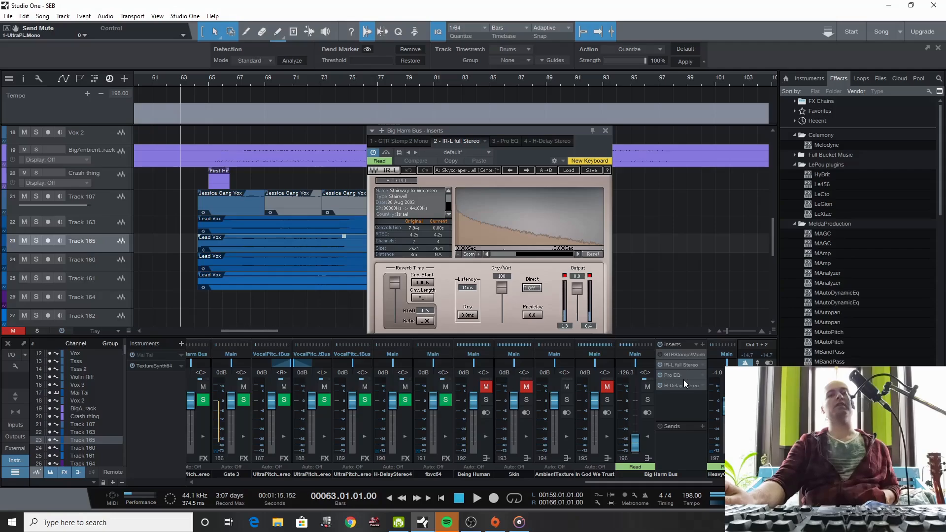
left_click(606, 131)
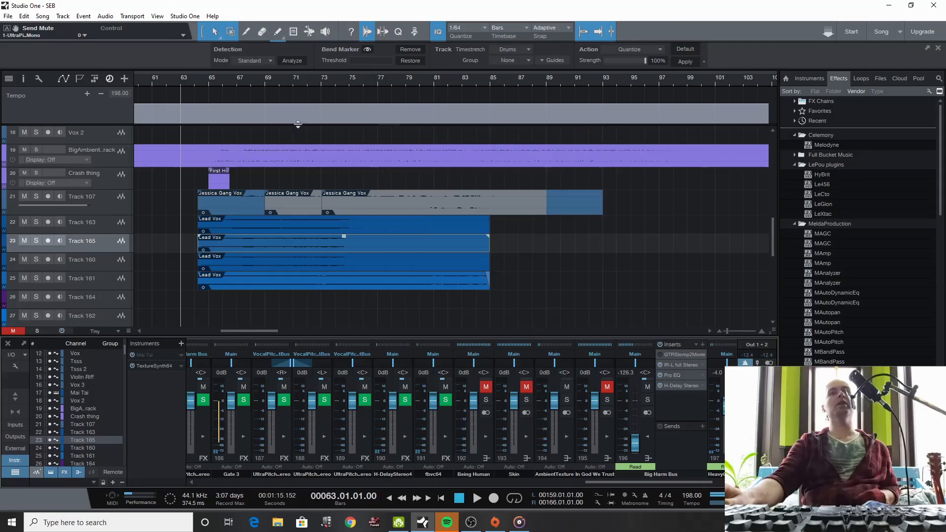
Place the playhead at bar 68 and show the H-Delay Stereo's Delay BPM automation on Track 171.
left_click(271, 83)
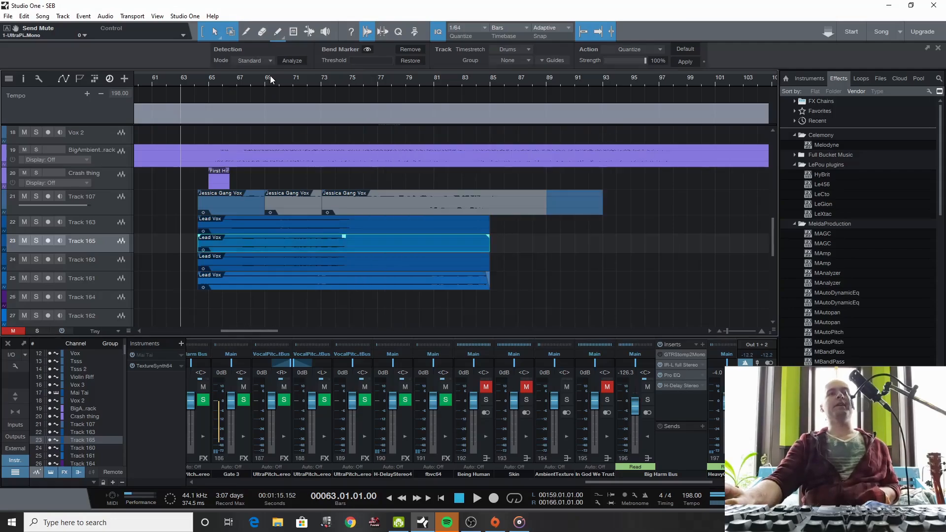
left_click(251, 81)
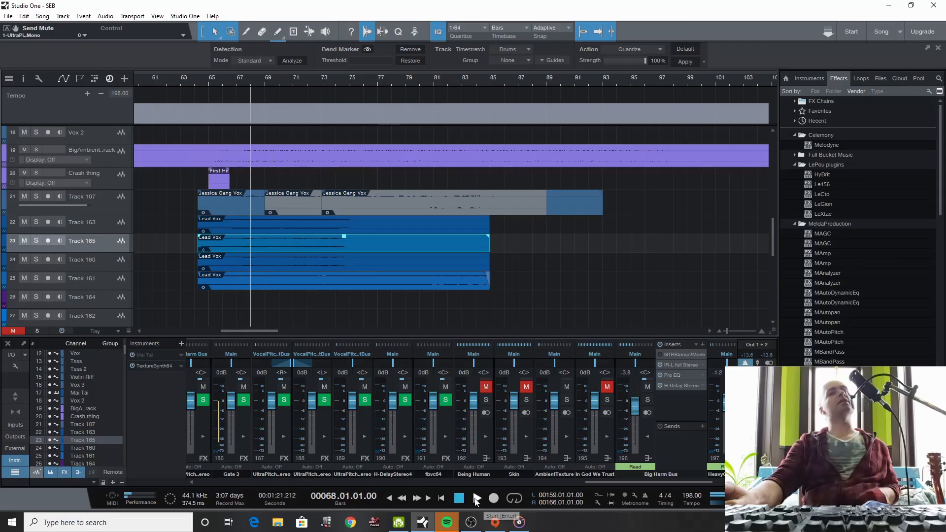
scroll(532, 280, "down", 6)
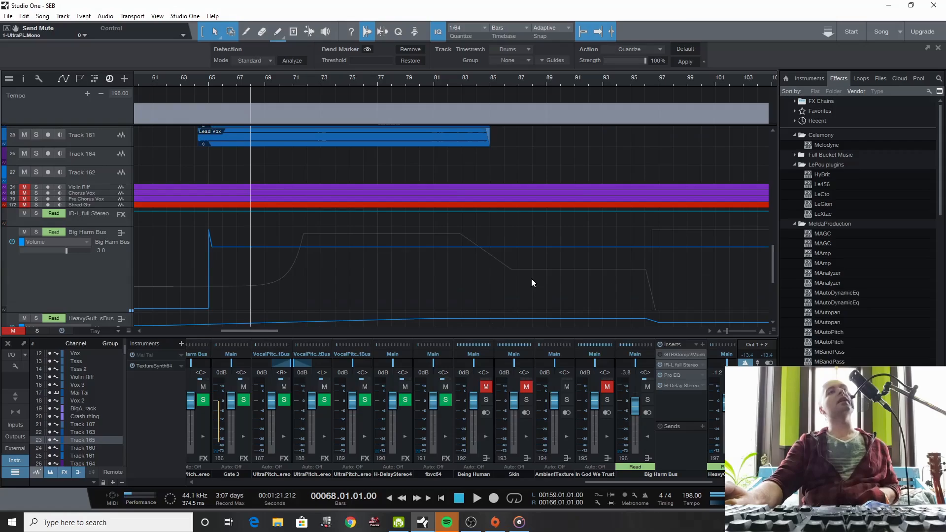
scroll(532, 283, "down", 2)
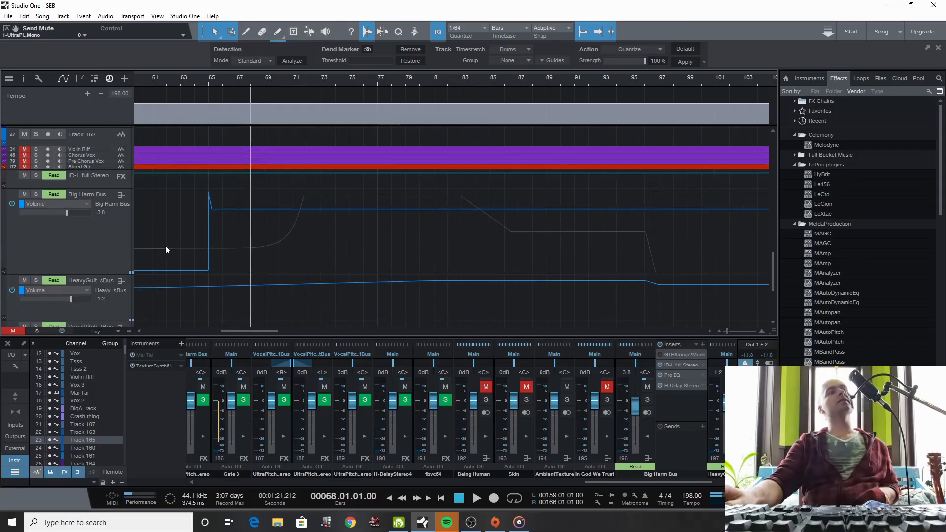
scroll(166, 249, "down", 7)
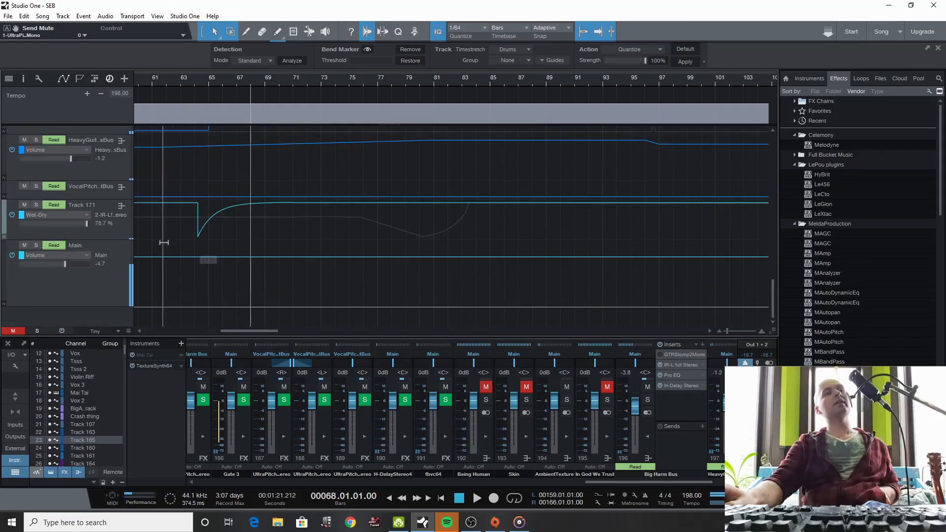
left_click(73, 215)
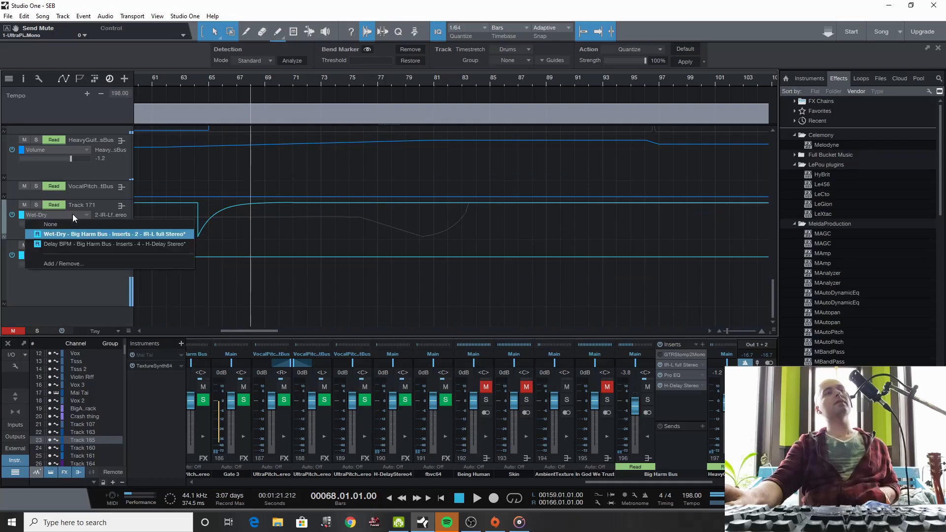
left_click(77, 242)
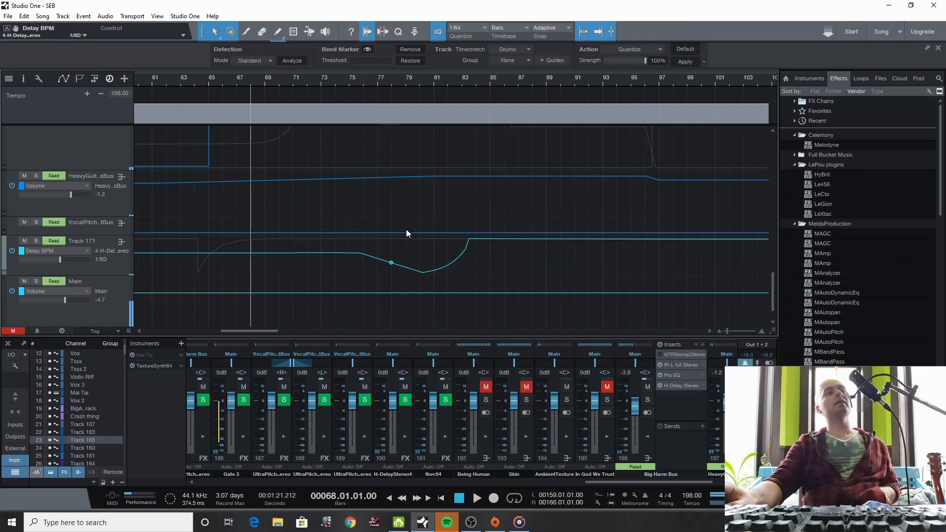
Show the H-Delay Stereo's Feedback automation on the Big Harm Bus and compare it with Track 171's Delay BPM curve.
scroll(406, 229, "up", 5)
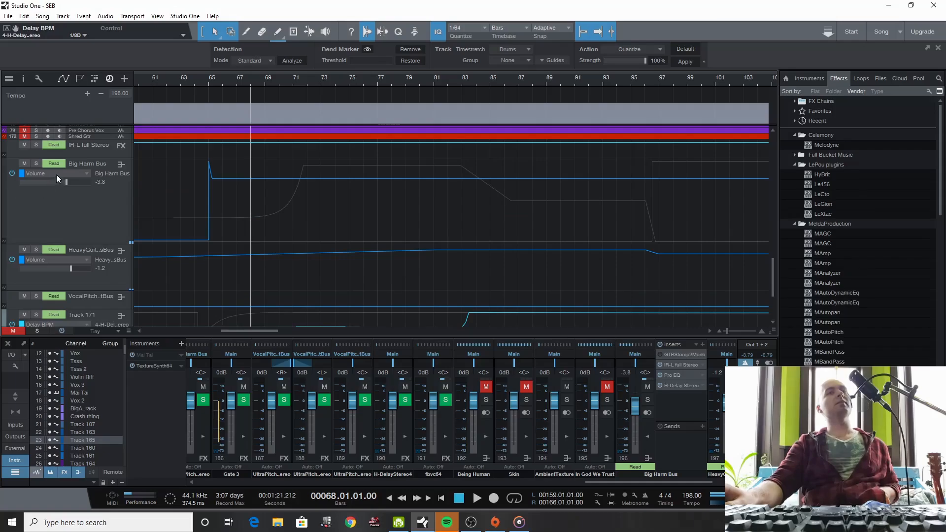
left_click(387, 166)
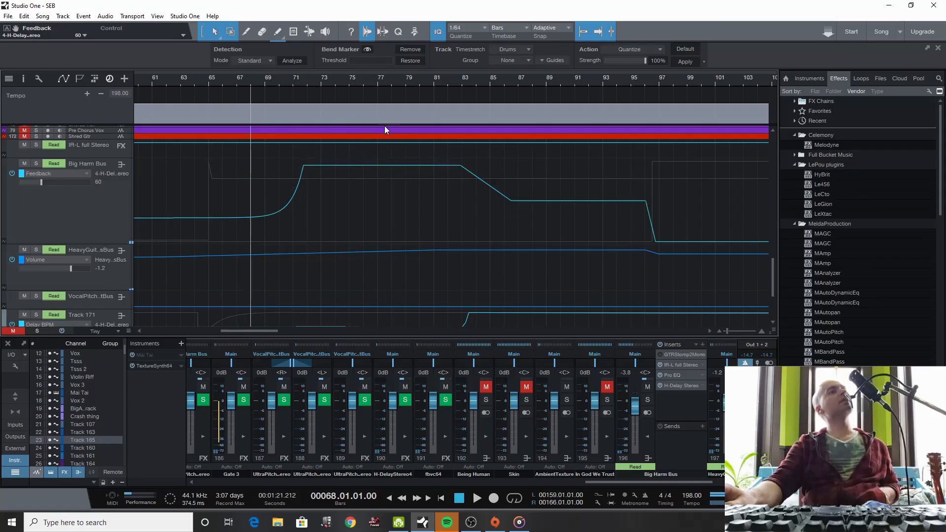
scroll(444, 177, "down", 5)
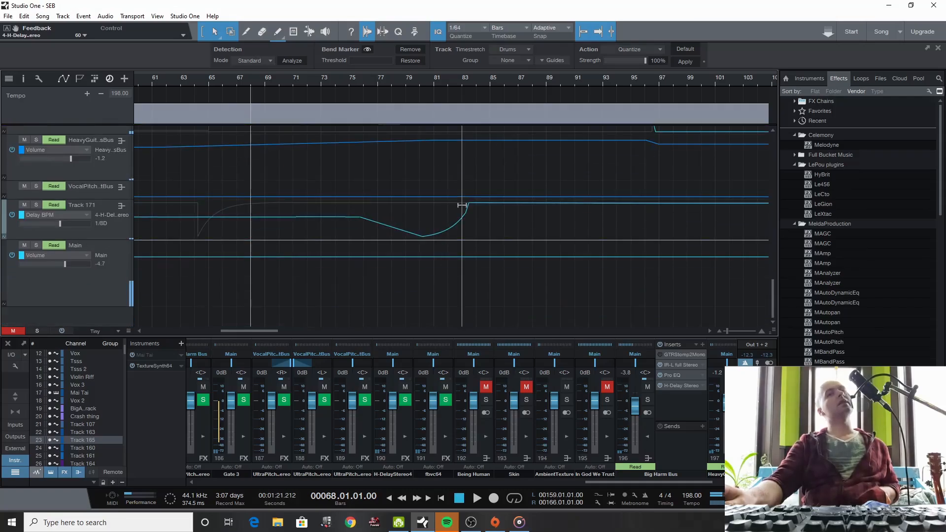
Check the automation parameters available on Track 171 and return to the layered Lead Vox and Jessica Gang Vox events.
left_click(76, 215)
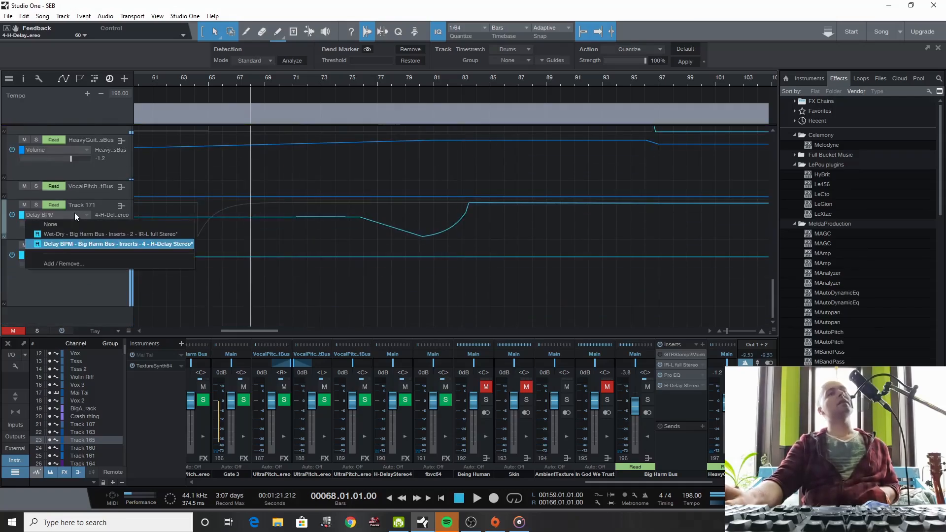
left_click(75, 213)
scroll(667, 260, "up", 7)
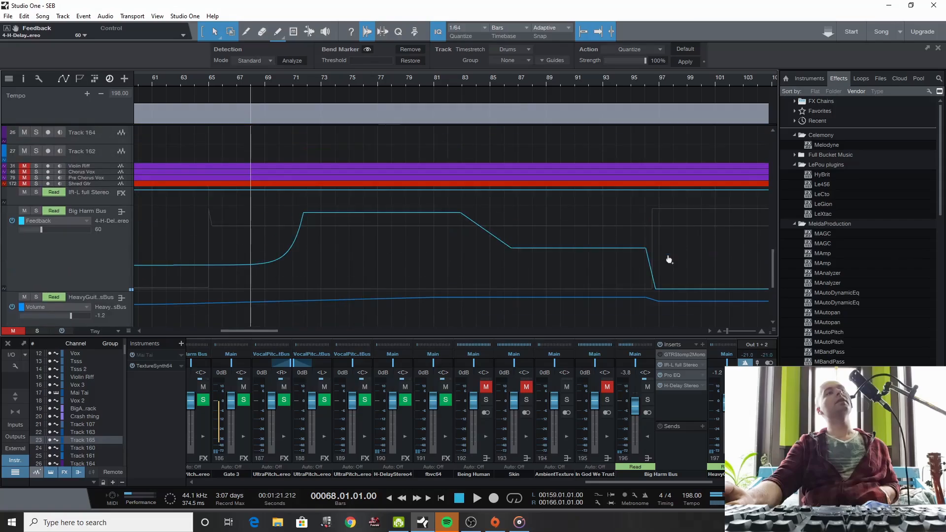
scroll(661, 257, "up", 6)
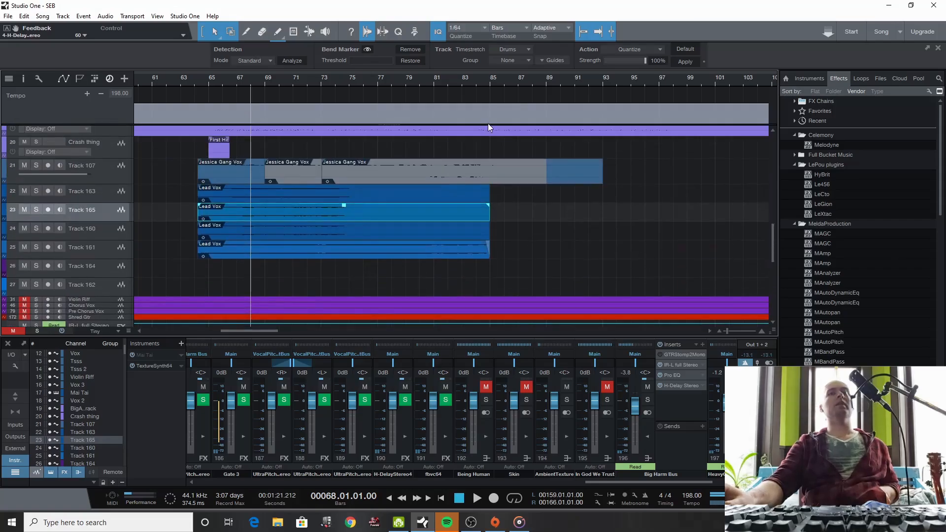
Play the full mix from around bar 77 to bar 96 while bringing the Vox and bass tracks into view.
left_click(388, 82)
left_click(478, 498)
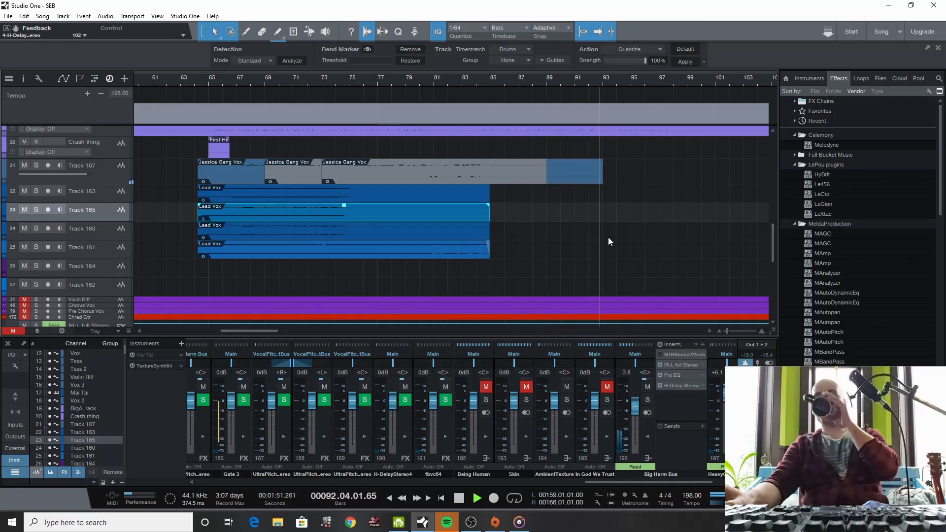
scroll(630, 257, "up", 6)
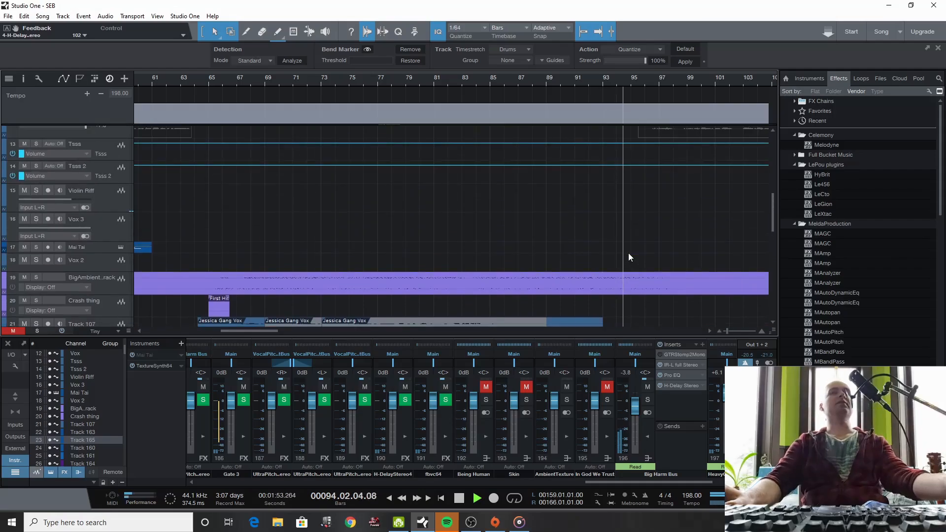
scroll(628, 256, "up", 5)
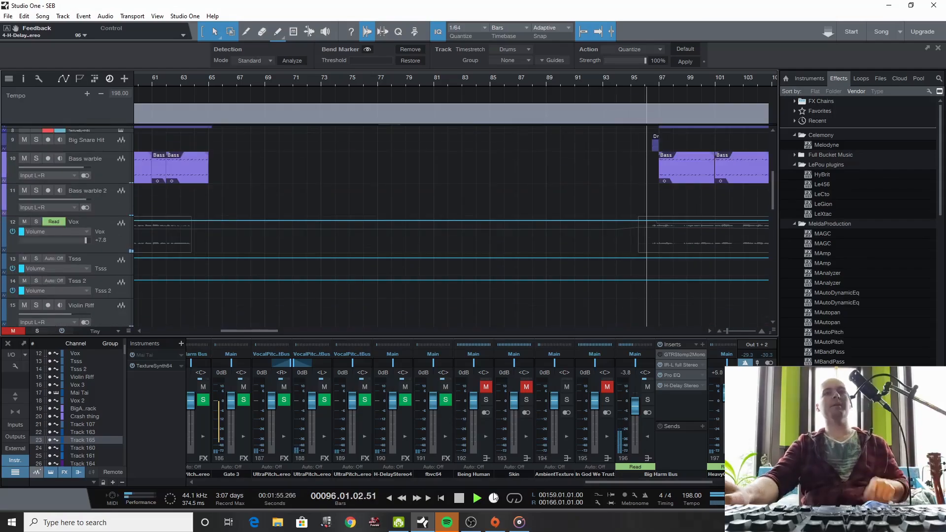
left_click(460, 498)
Select the event on the Big Snare Hit track just before bar 97 and view the neighbouring Vox track.
scroll(642, 245, "up", 4)
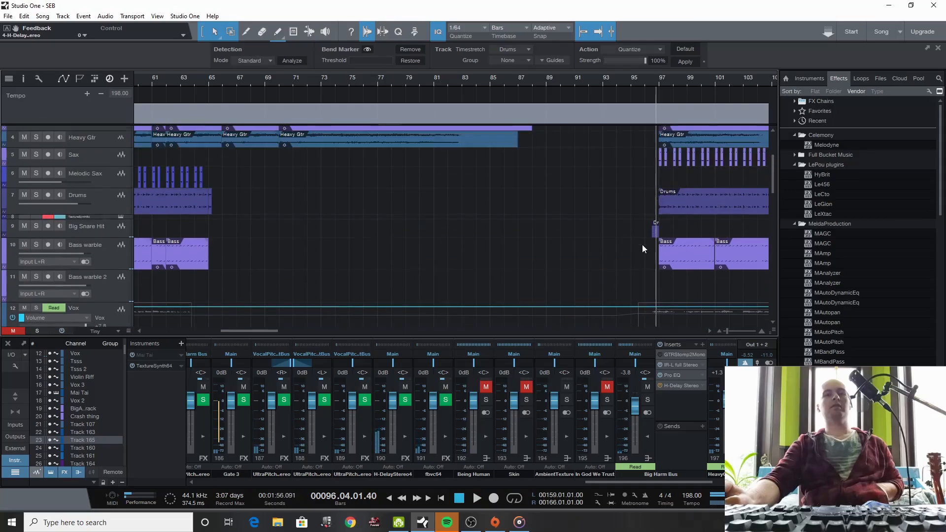
left_click(656, 235)
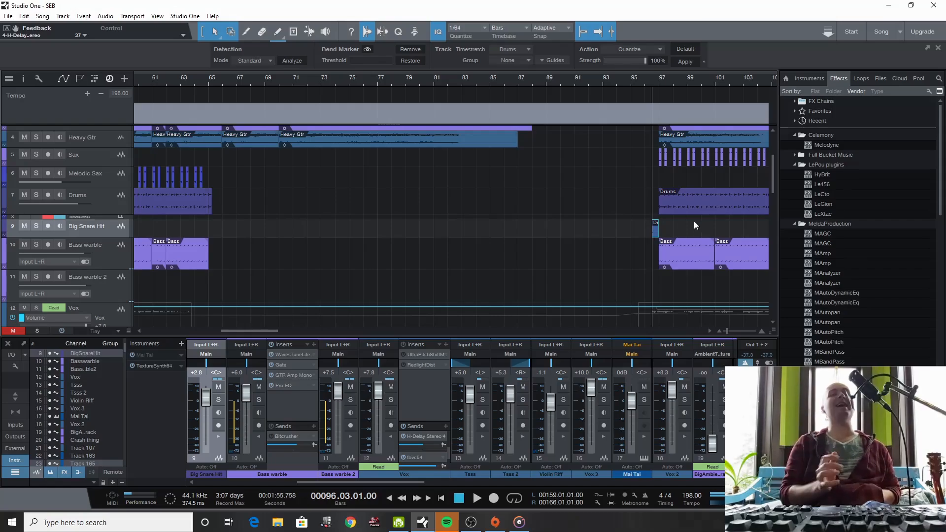
scroll(695, 225, "down", 5)
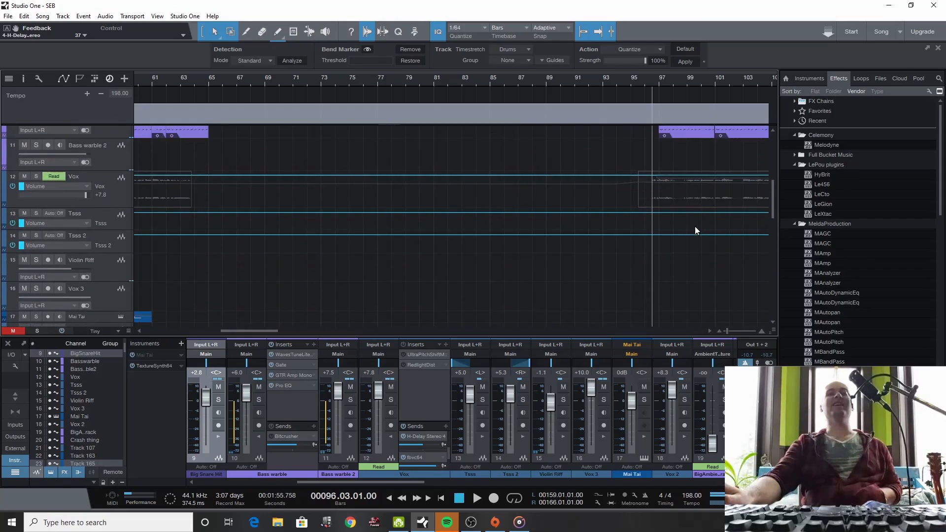
scroll(695, 230, "up", 3)
Play the soloed Vox track from the last beat of bar 95 into bar 96 and clear the solo.
left_click(641, 85)
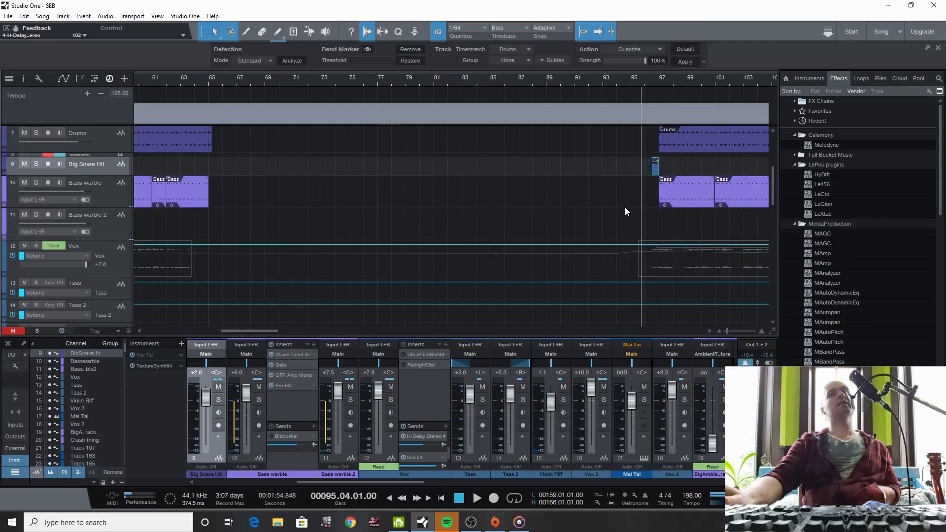
left_click(35, 245)
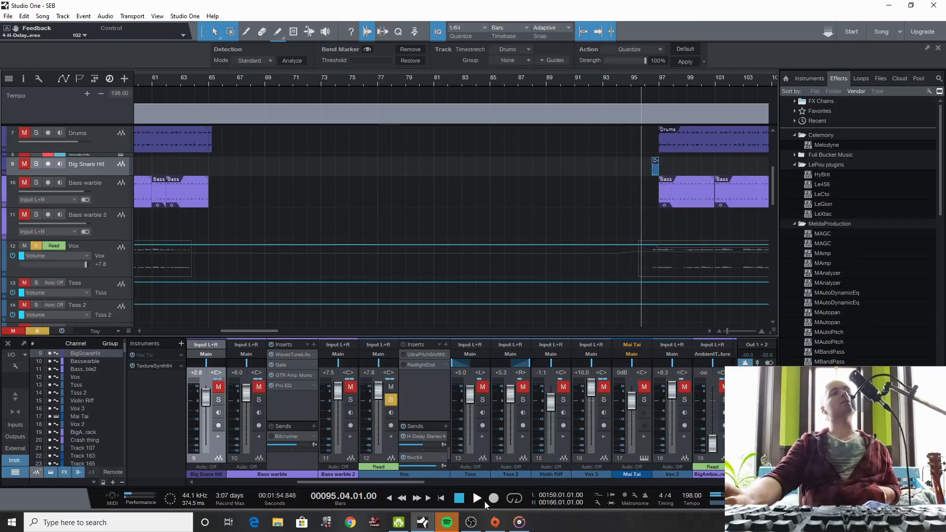
left_click(477, 498)
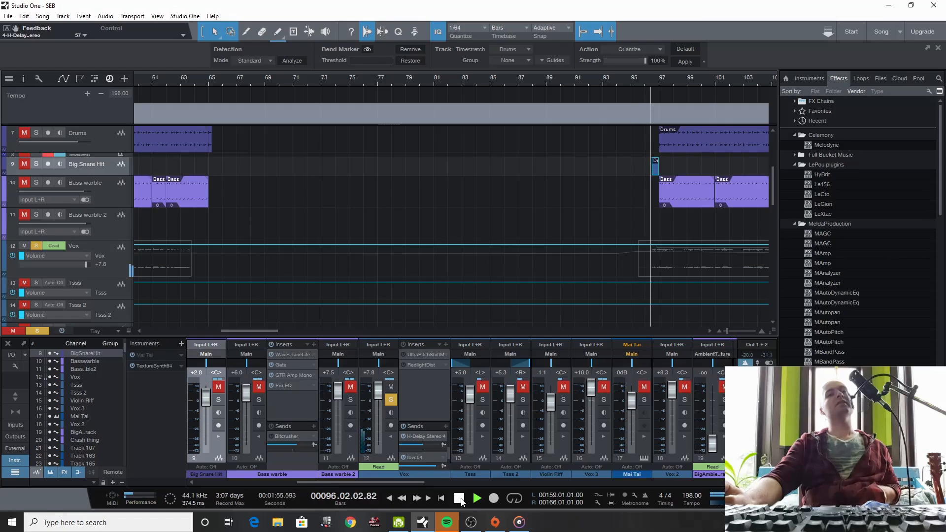
left_click(460, 499)
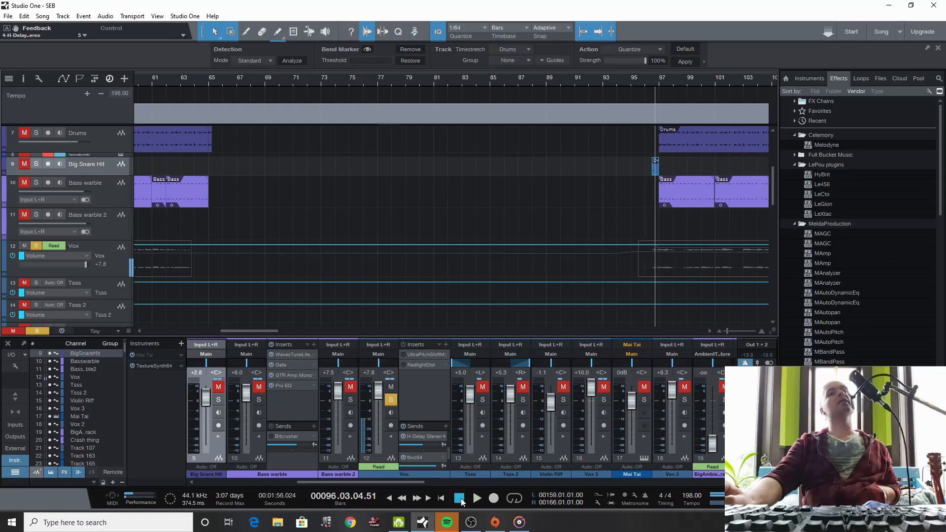
left_click(35, 247)
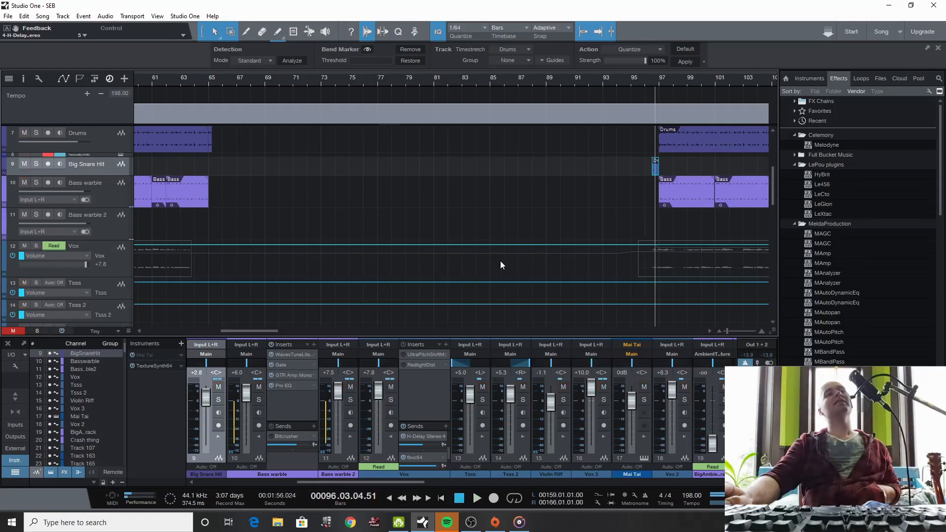
Play the full mix from bar 96 through the change to 157 BPM up to bar 135, showing the instrument and Vox tracks.
scroll(635, 240, "up", 8)
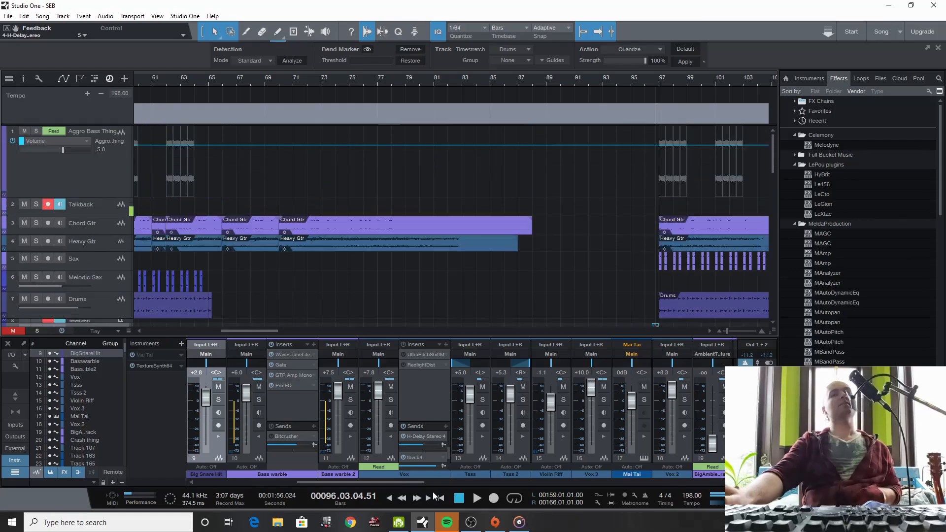
left_click(477, 499)
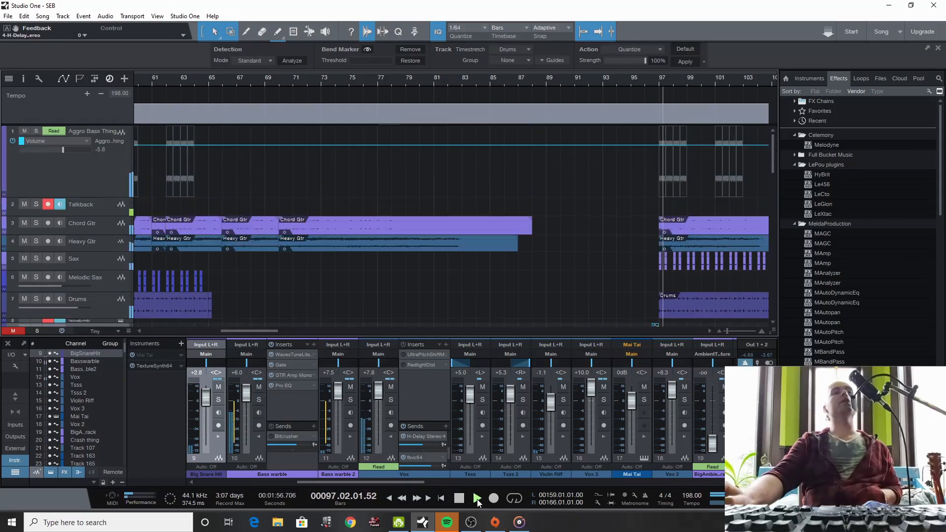
left_click_drag(252, 332, 294, 332)
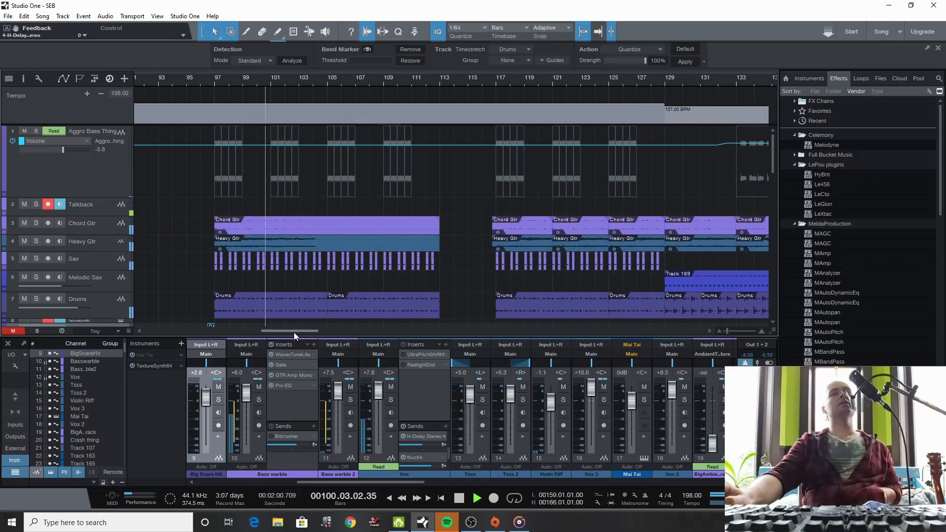
scroll(430, 215, "down", 5)
scroll(430, 216, "down", 3)
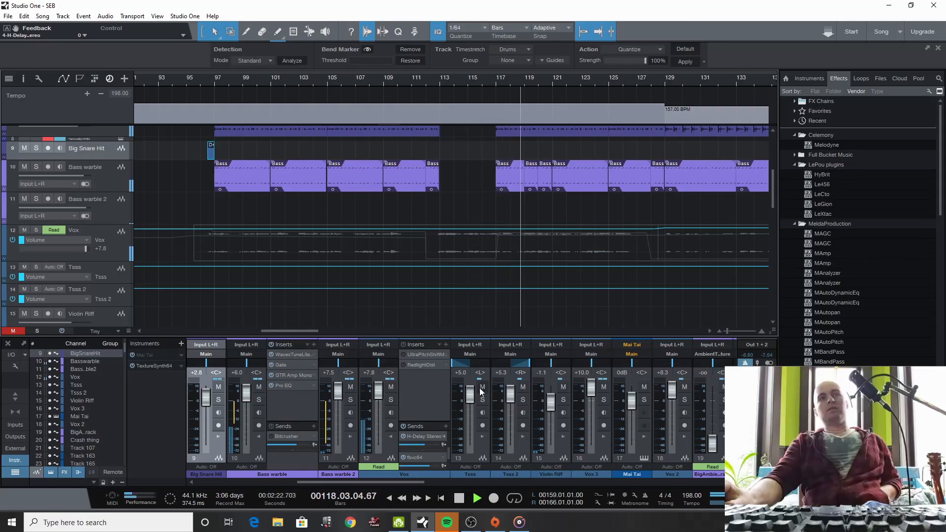
scroll(493, 301, "up", 1)
scroll(493, 296, "up", 4)
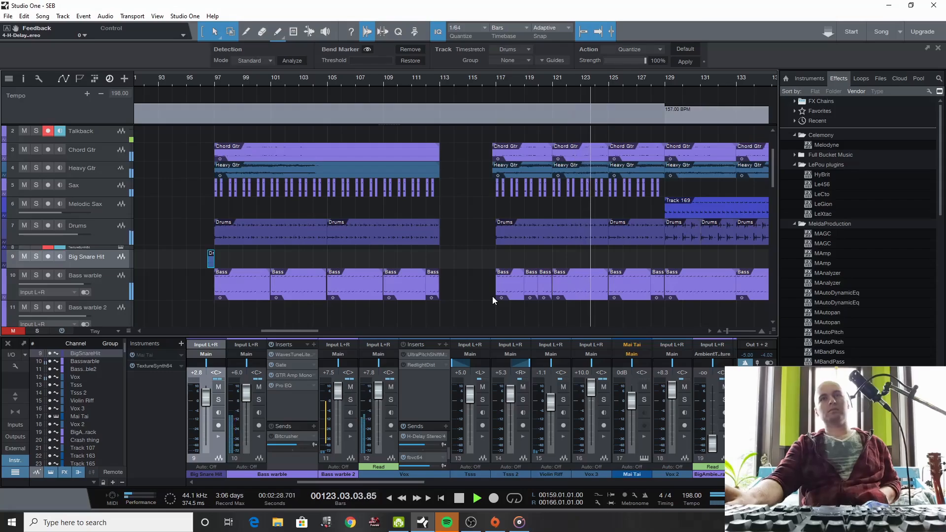
left_click(590, 277)
scroll(590, 276, "up", 2)
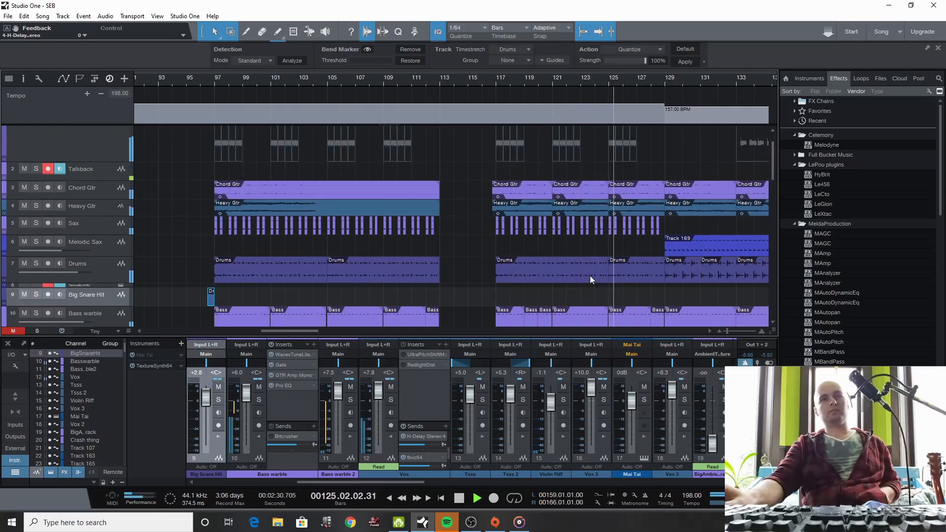
scroll(589, 277, "up", 2)
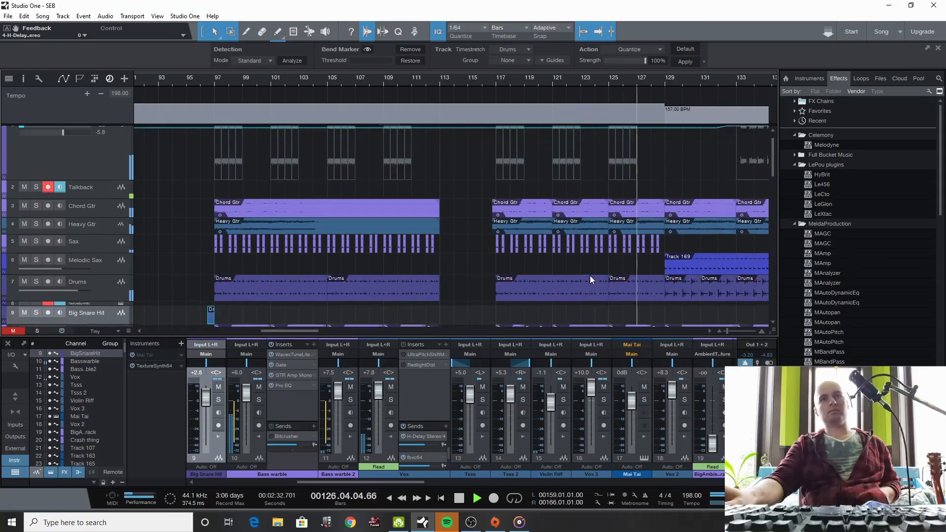
scroll(590, 277, "down", 2)
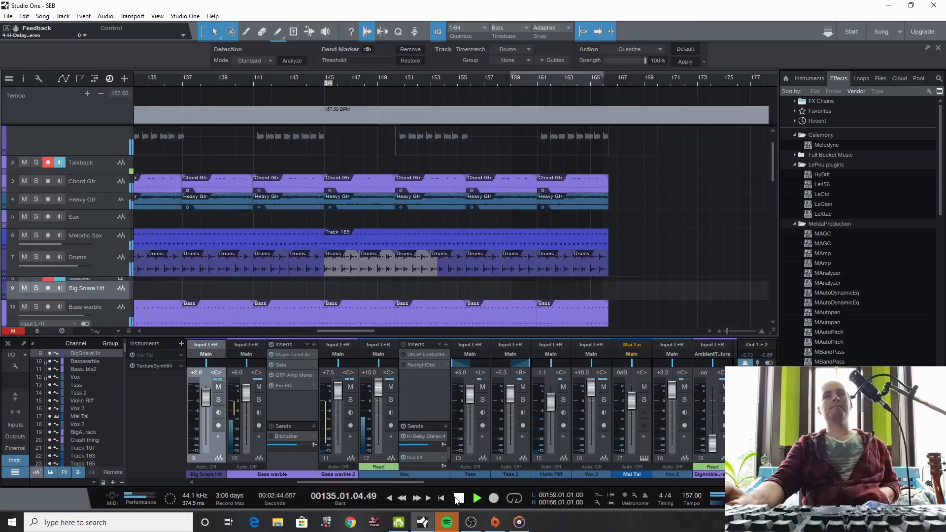
Place the playhead at bar 129, at the change to 157 BPM, and show the guitar, sax, drum and bass tracks there.
scroll(306, 236, "down", 2)
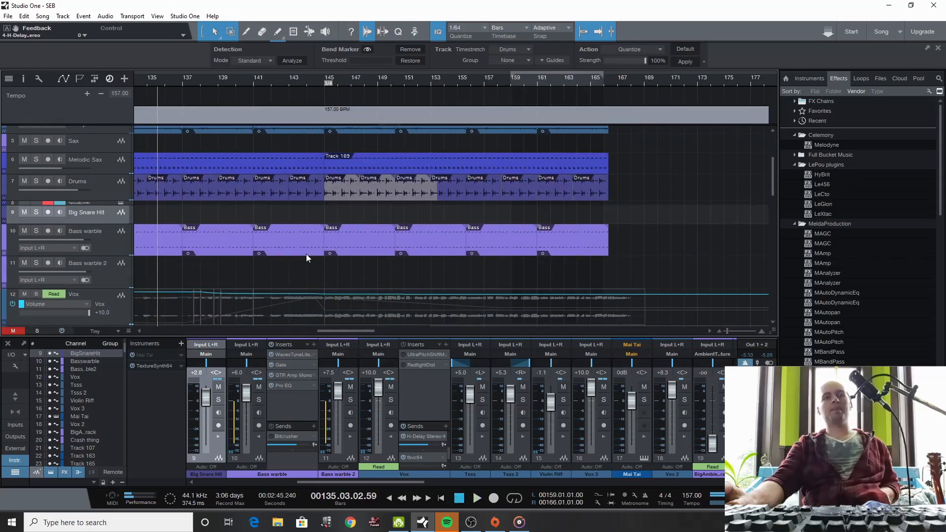
scroll(306, 255, "up", 3)
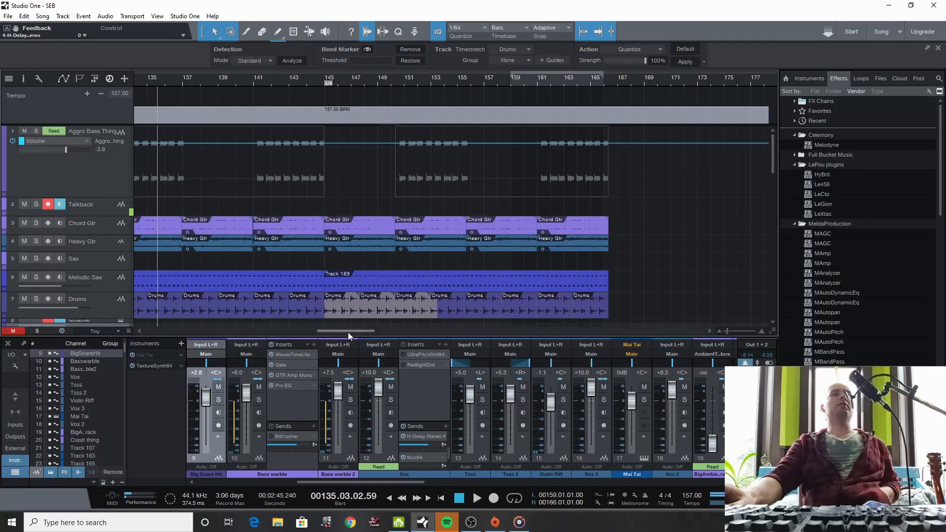
left_click_drag(348, 332, 318, 333)
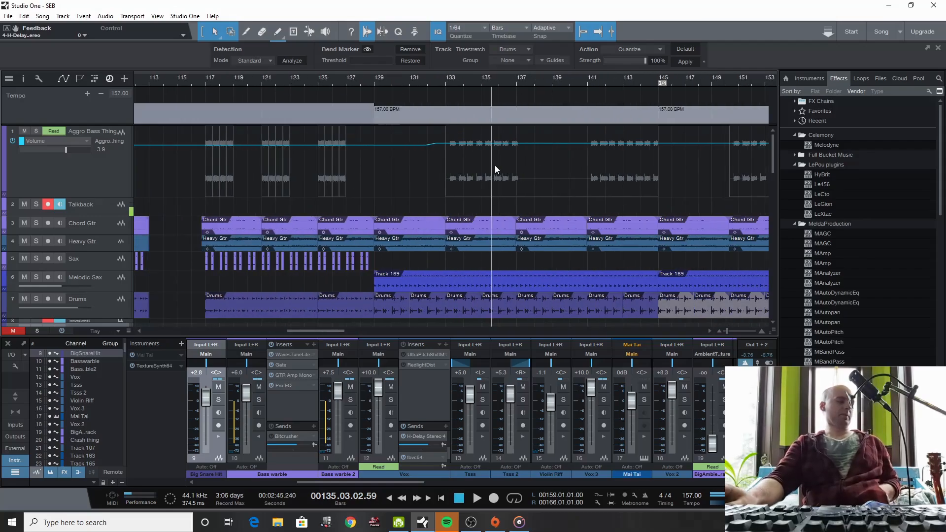
left_click(374, 81)
scroll(406, 227, "down", 2)
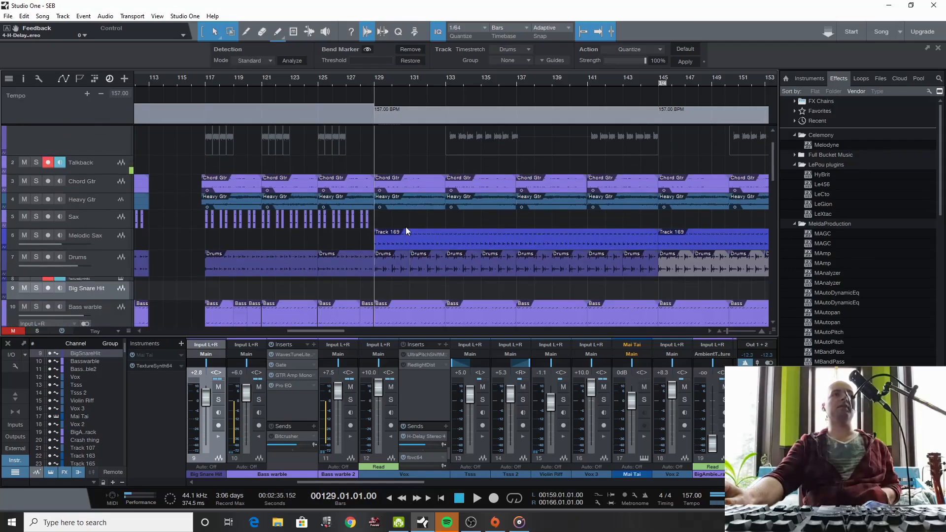
scroll(406, 227, "down", 2)
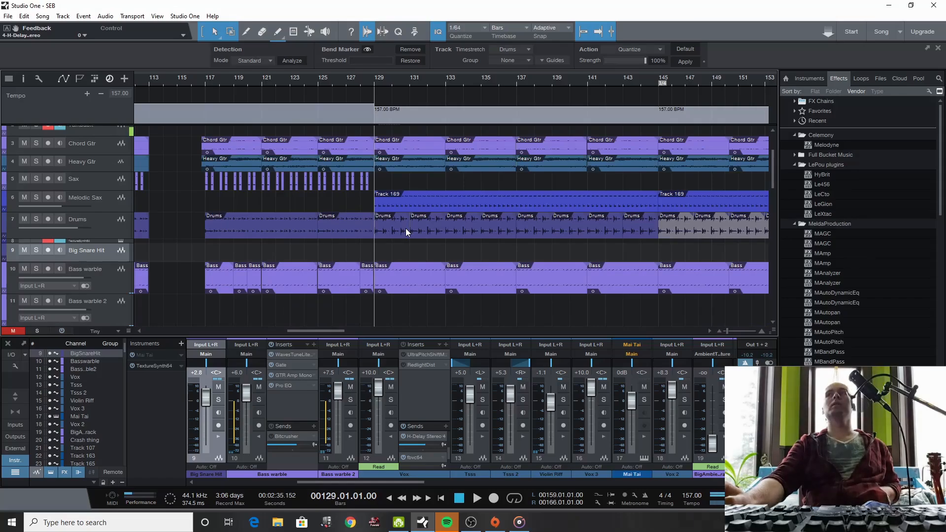
Solo Talkback, Drums and Bass warble, play them from bar 129 to bar 132, and clear the solos.
scroll(74, 202, "up", 4)
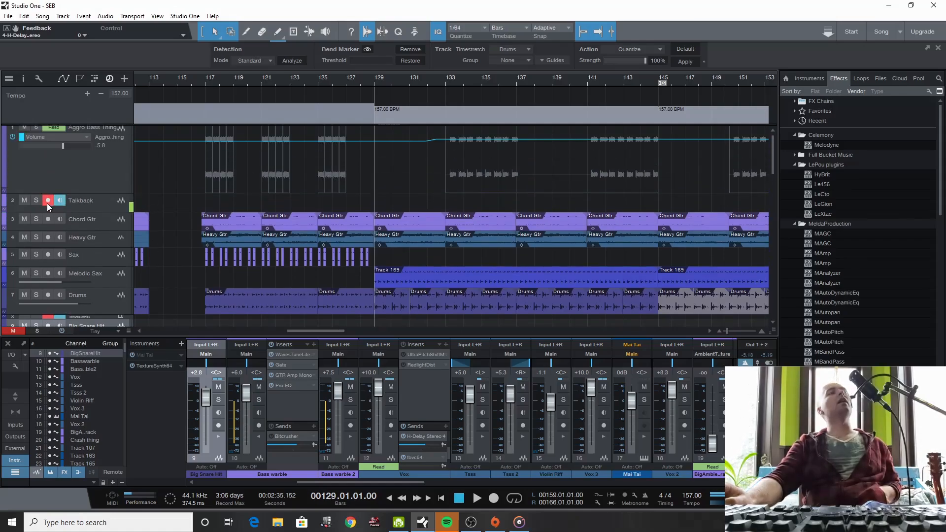
left_click(35, 200)
scroll(86, 252, "down", 2)
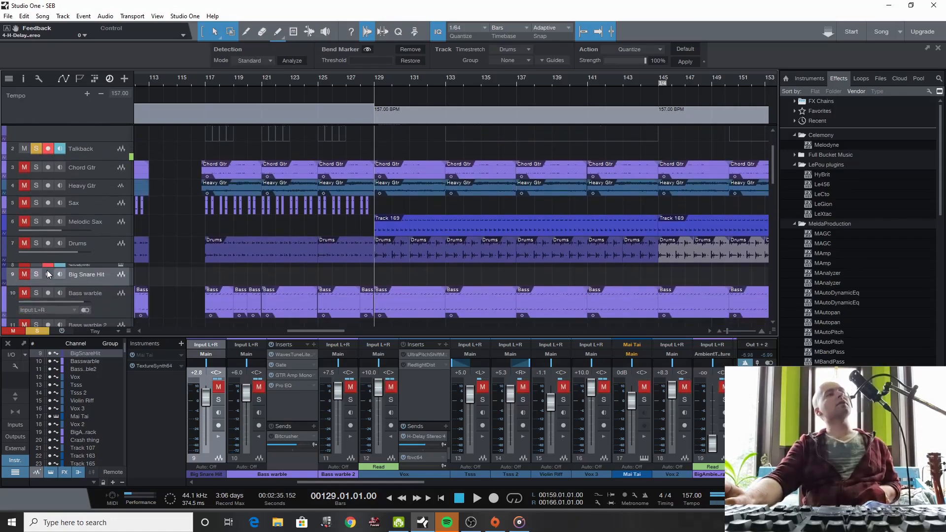
scroll(42, 276, "down", 1)
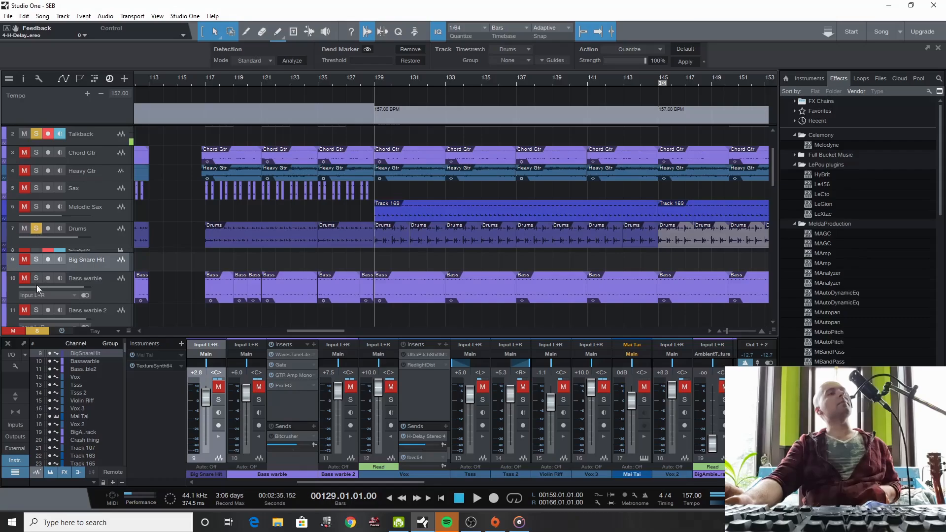
left_click(476, 499)
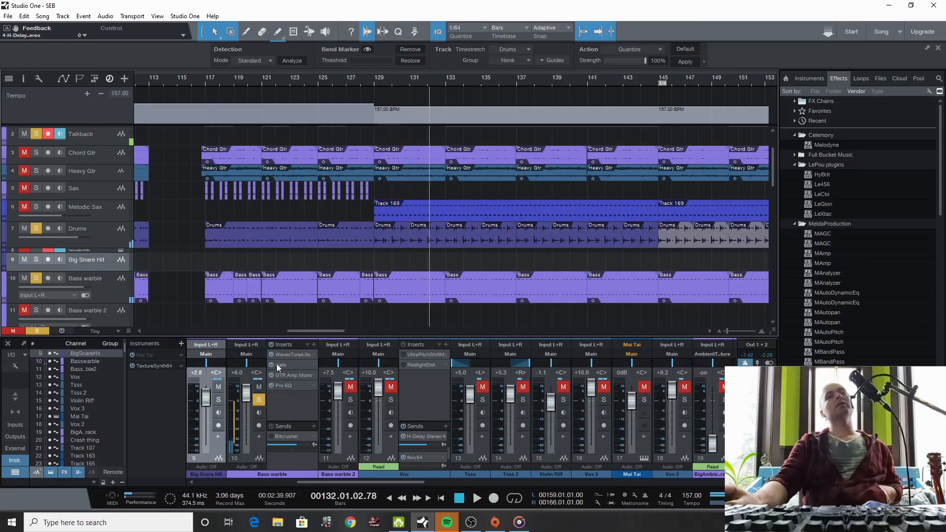
left_click(36, 279)
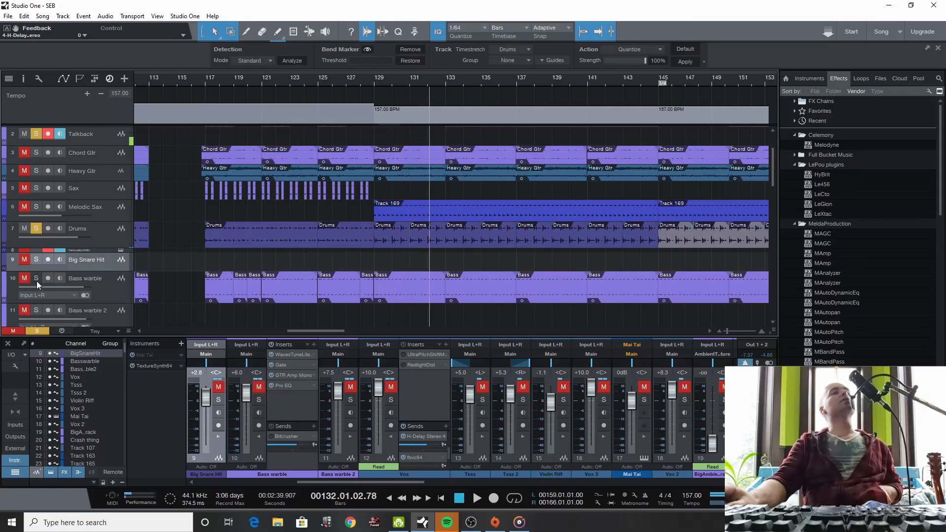
left_click(39, 134)
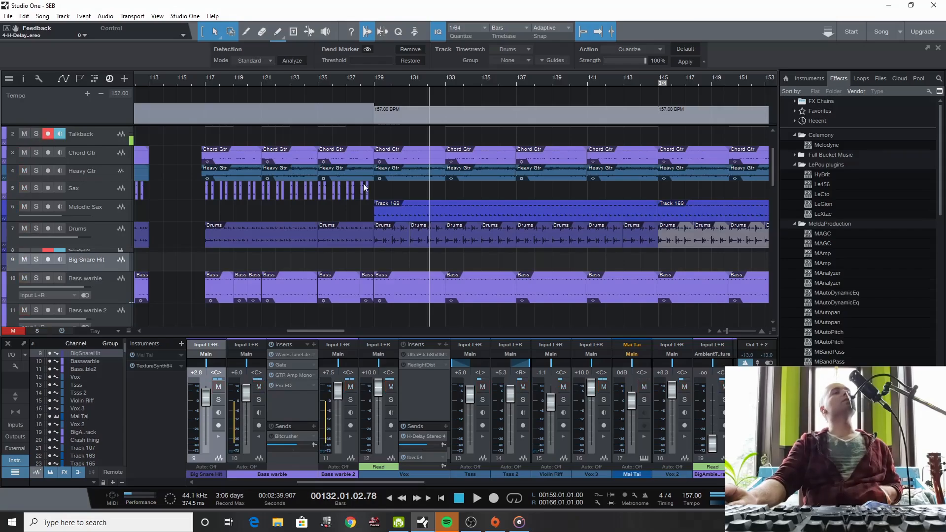
Play the full mix from beat 4 of bar 127 through the change to 157 BPM up to bar 133.
left_click(357, 81)
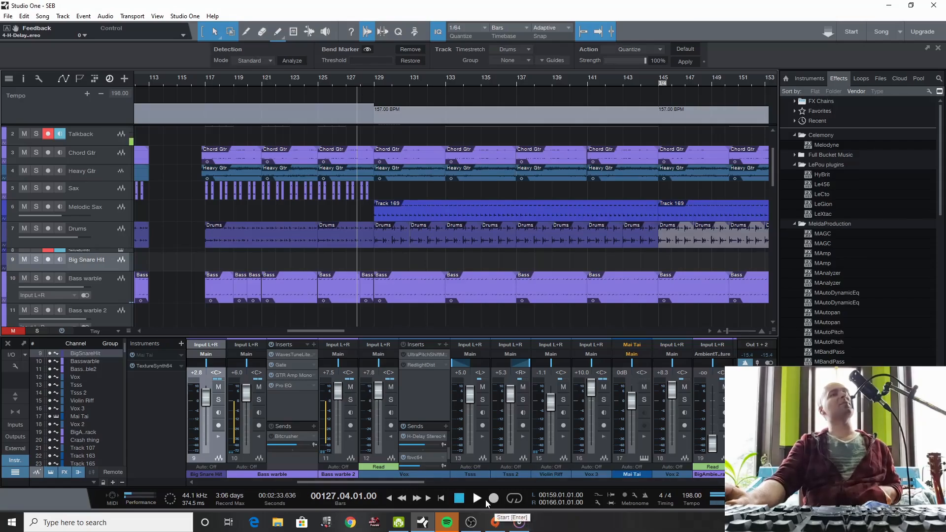
left_click(485, 501)
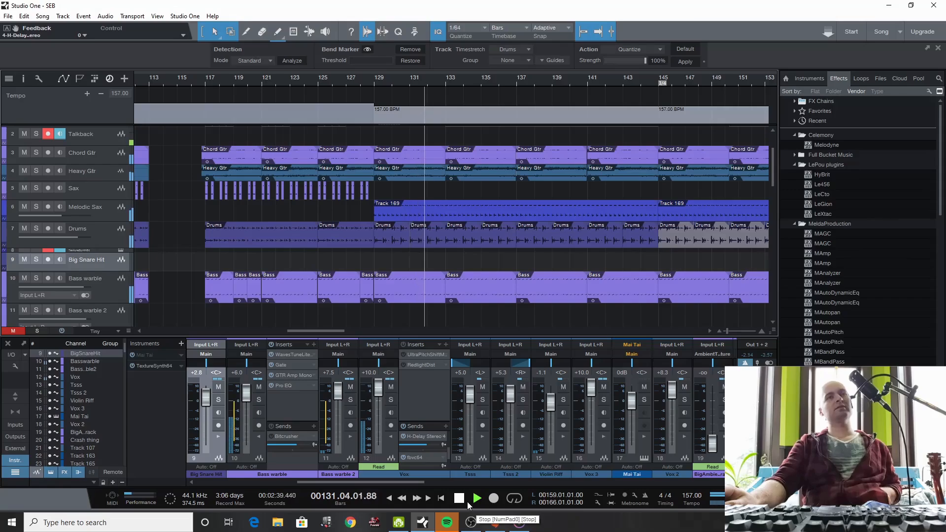
left_click(468, 503)
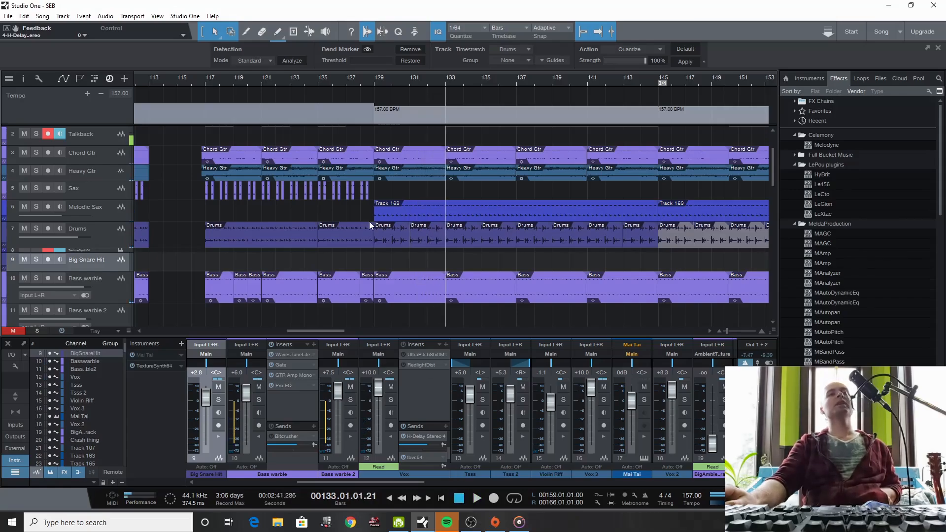
Place the playhead at bar 129 and view the Pro EQ curve on the Melodic Sax track's inserts, closing it again.
left_click(116, 217)
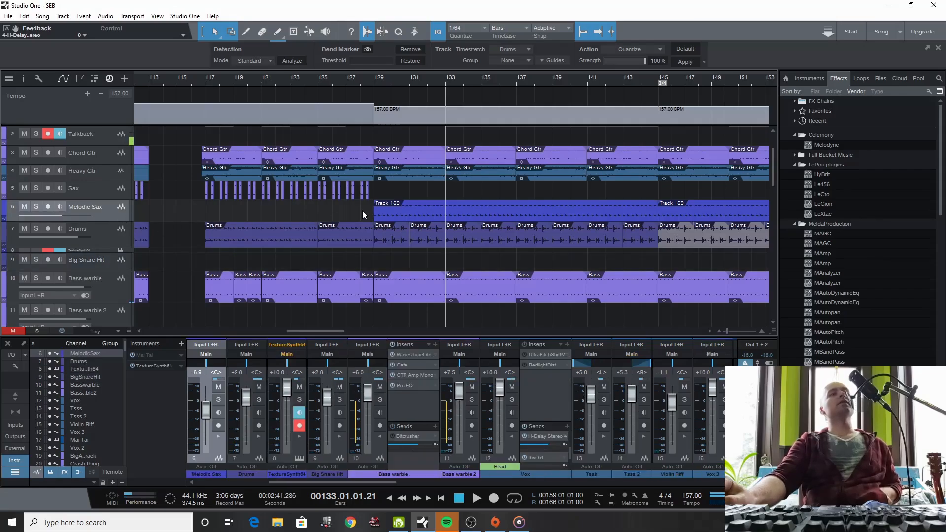
left_click(376, 80)
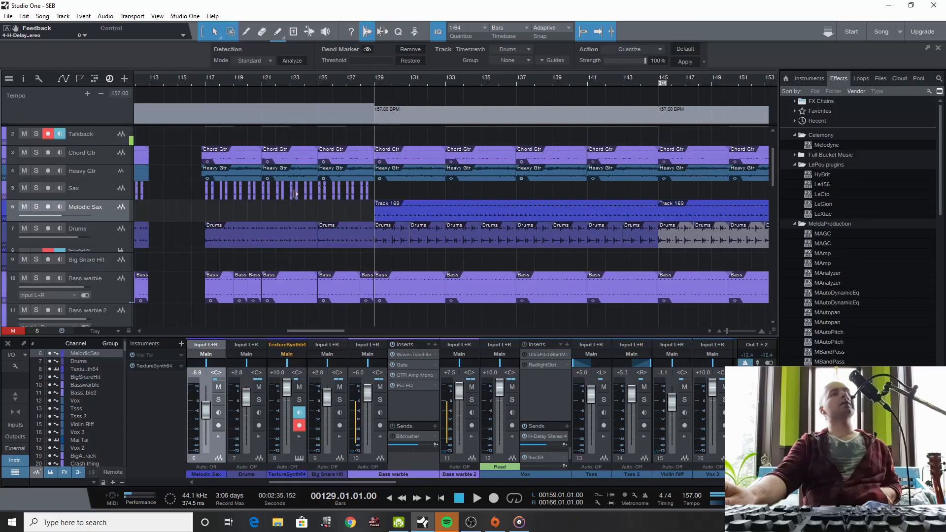
left_click(116, 217)
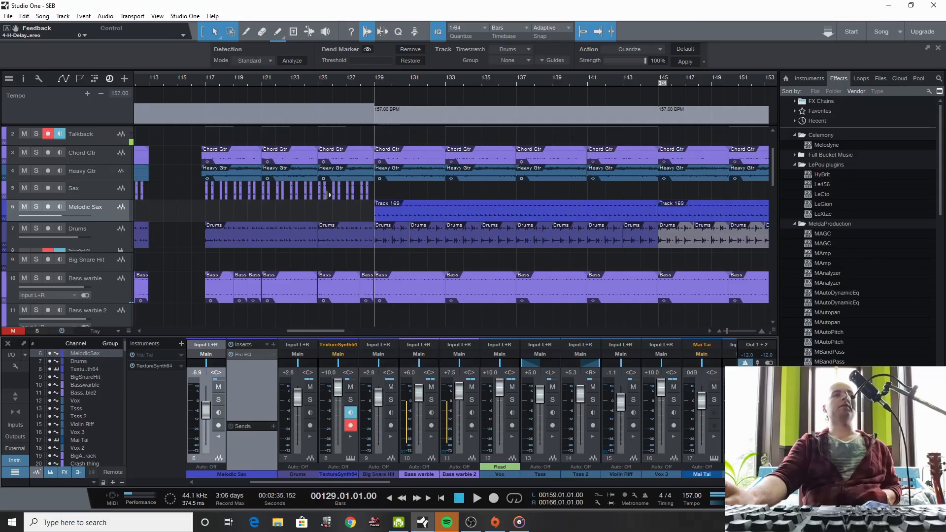
double_click(253, 356)
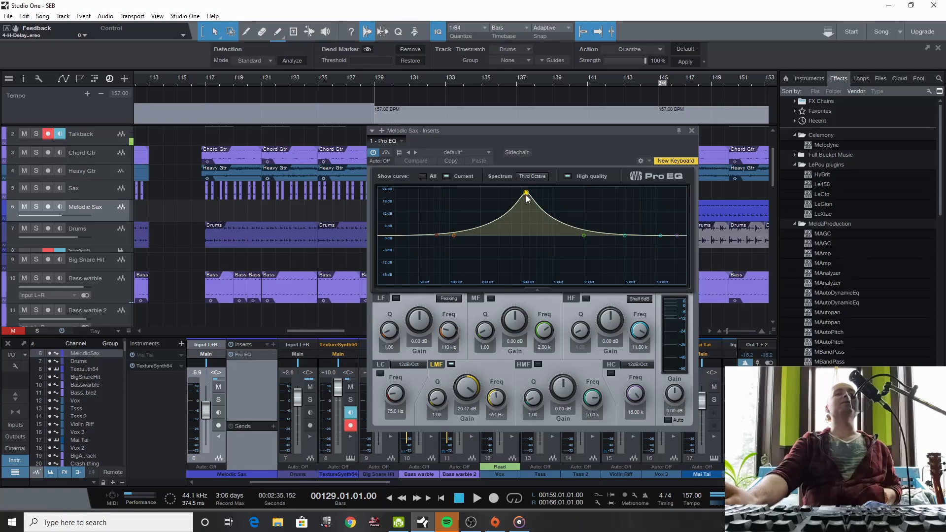
left_click(693, 129)
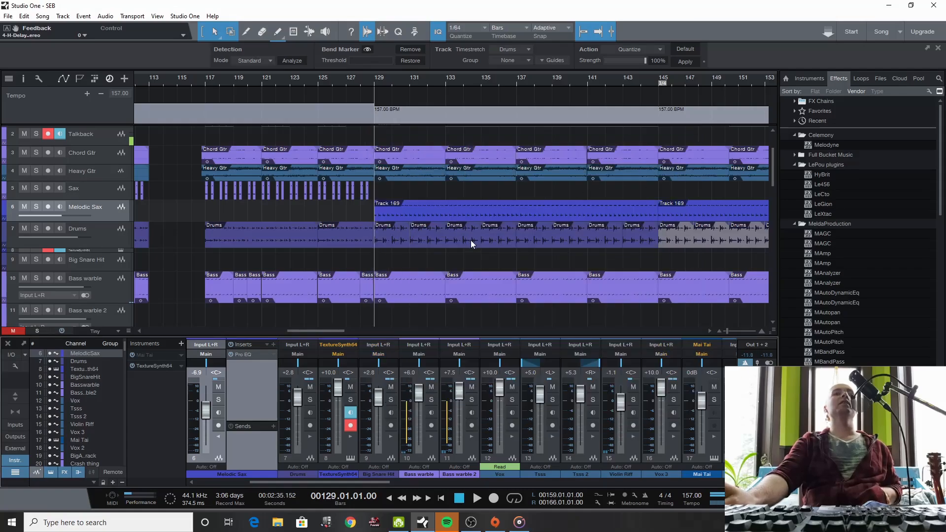
Play from bar 129 to bar 132, soloing the Melodic Sax track partway and clearing the solo.
left_click(478, 501)
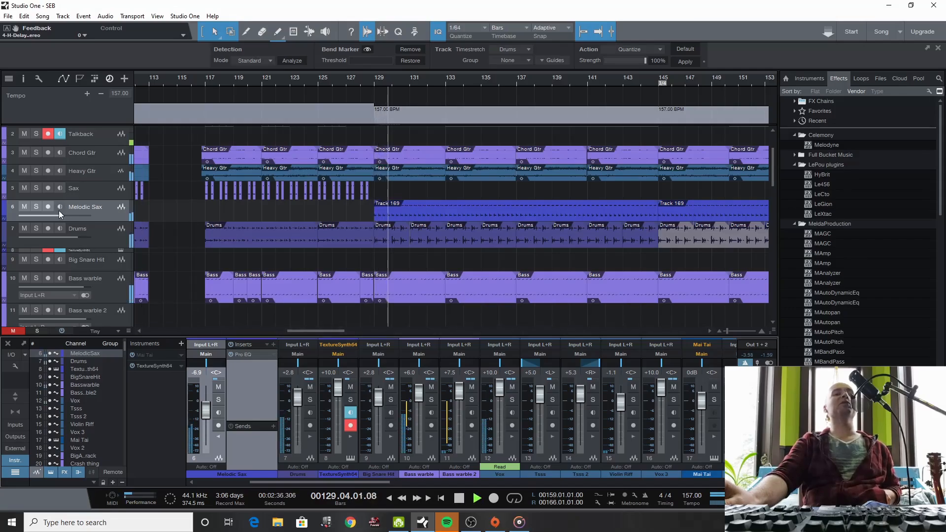
left_click(37, 207)
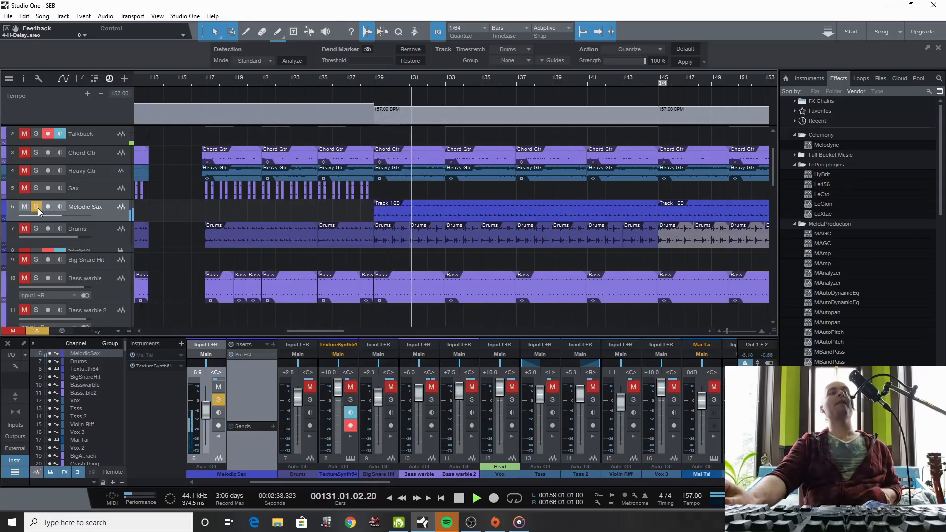
left_click(37, 206)
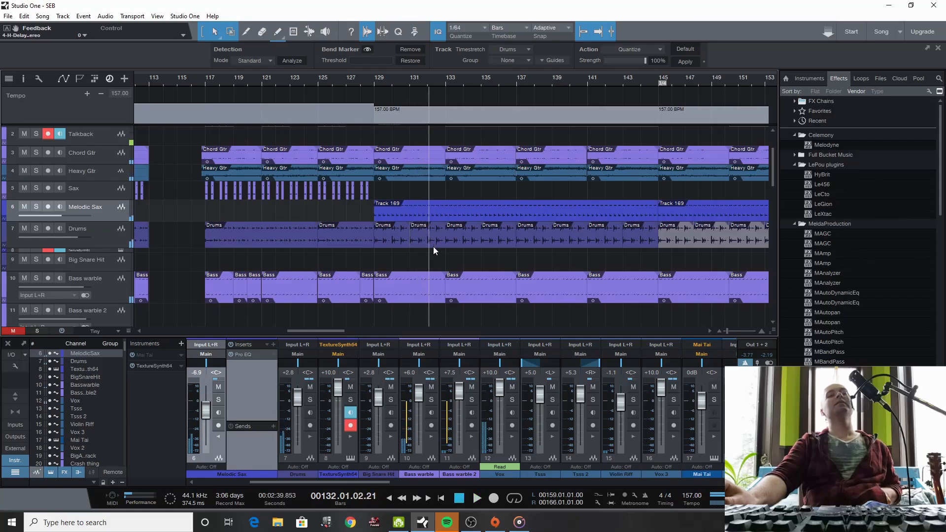
Turn off the Vox track's volume automation display and show its Pre Chorus Vox and Chorus Vox clips.
scroll(434, 246, "down", 3)
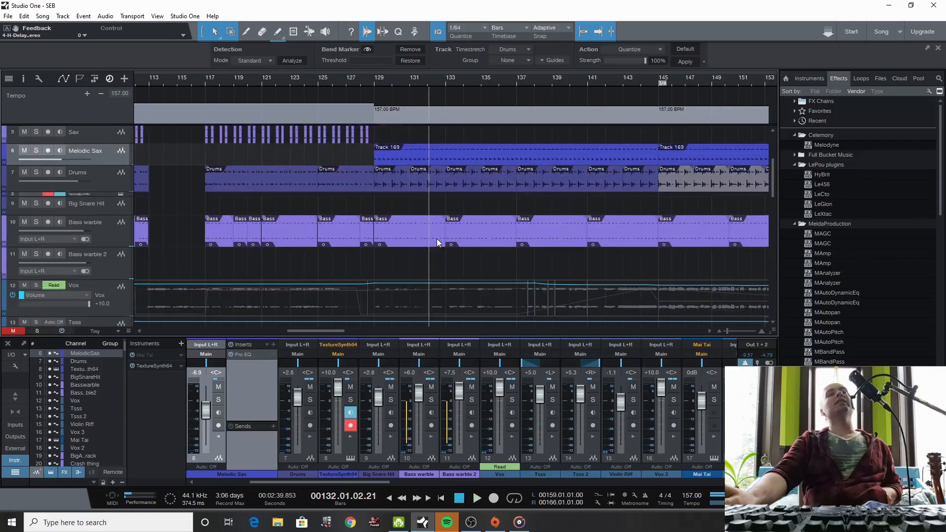
scroll(436, 241, "down", 2)
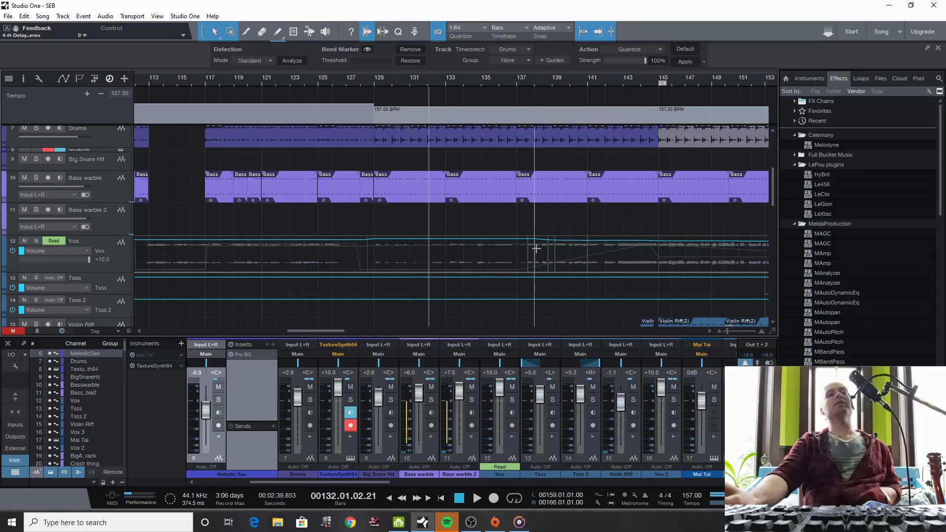
left_click(73, 248)
left_click(66, 257)
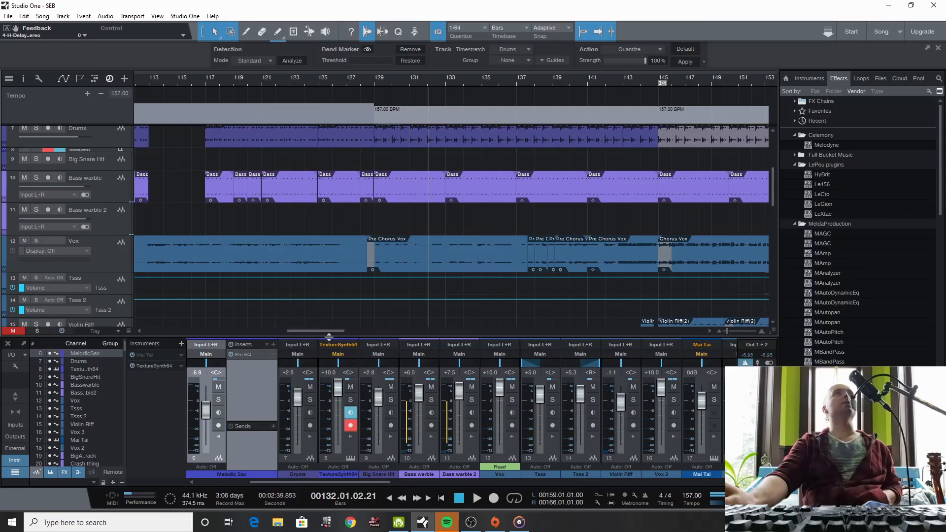
left_click_drag(329, 330, 349, 336)
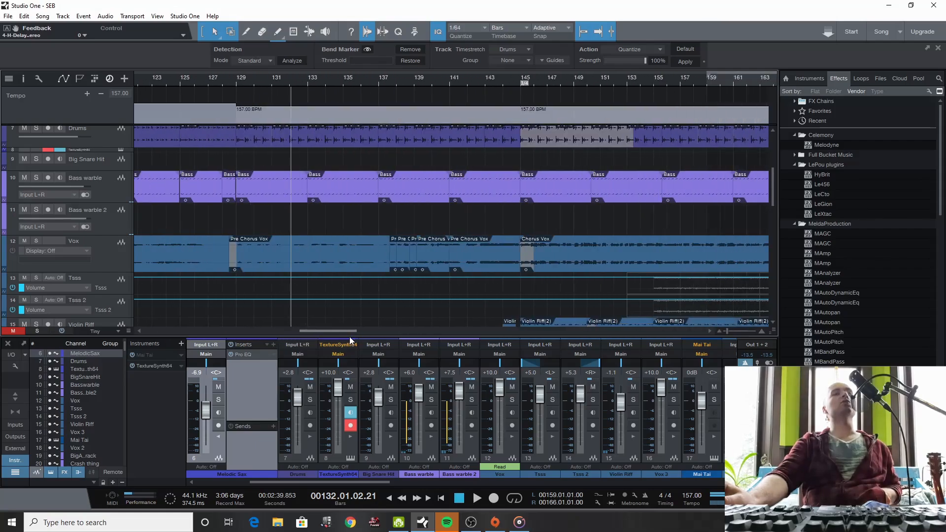
left_click_drag(350, 336, 351, 339)
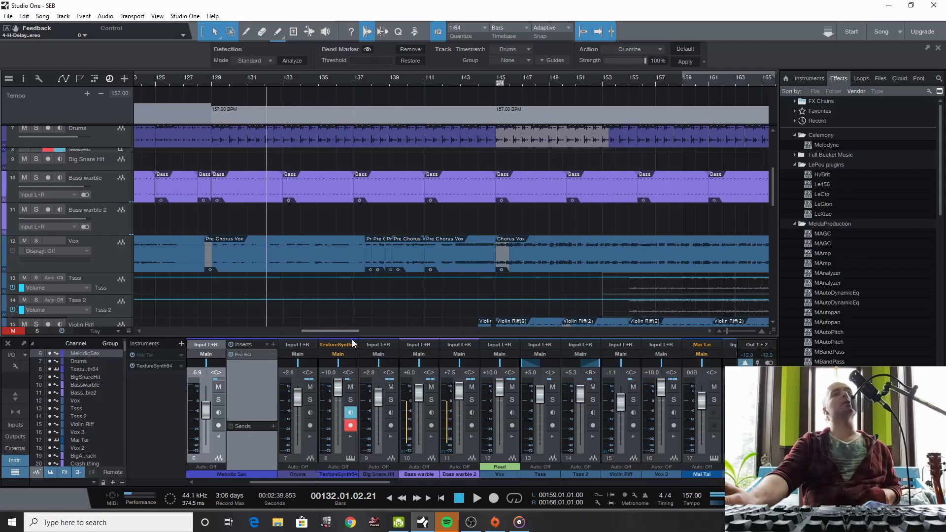
Play the full mix from beat 2 of bar 140 to bar 143, showing the Aggro Bass Thing, guitar, sax and drum tracks.
scroll(481, 287, "up", 2)
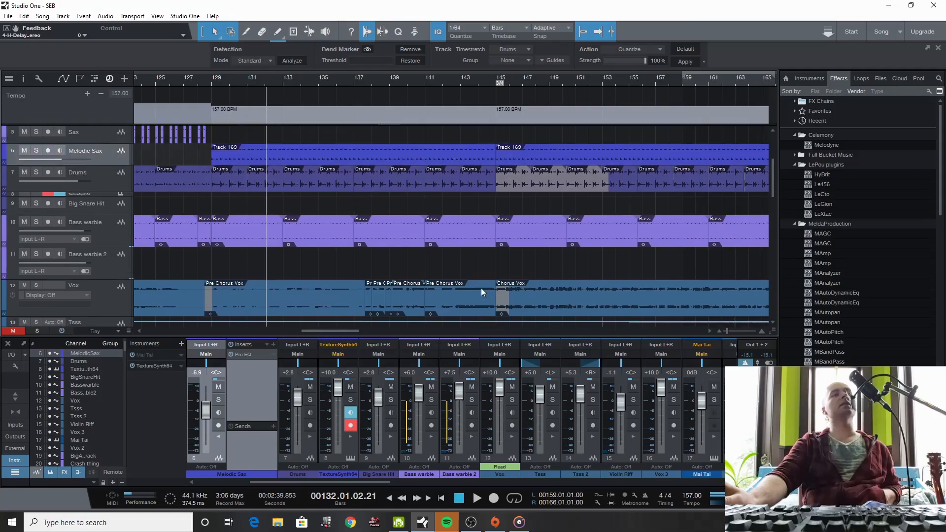
scroll(481, 288, "up", 5)
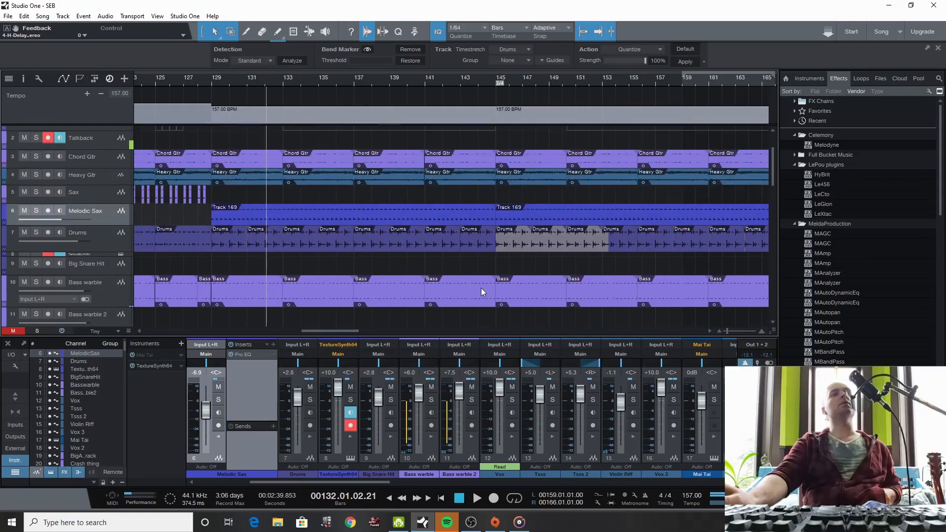
scroll(481, 273, "up", 1)
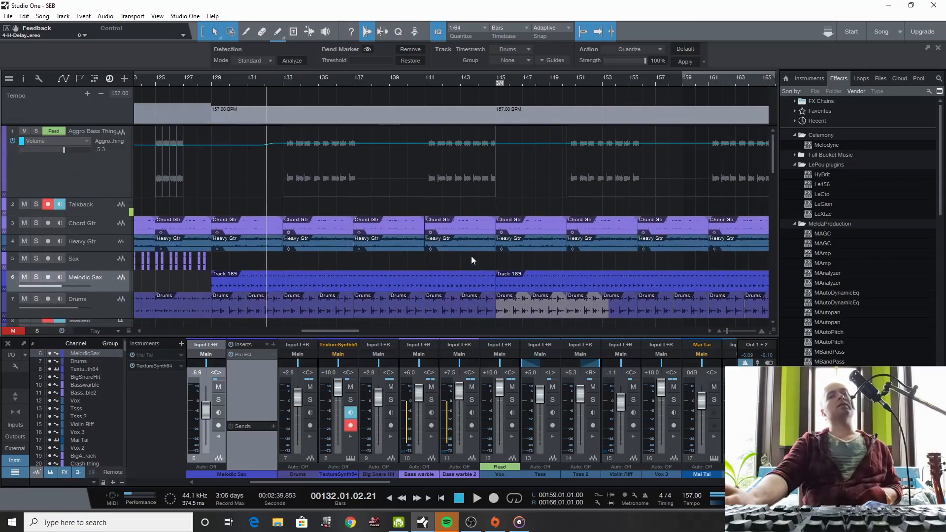
left_click(412, 81)
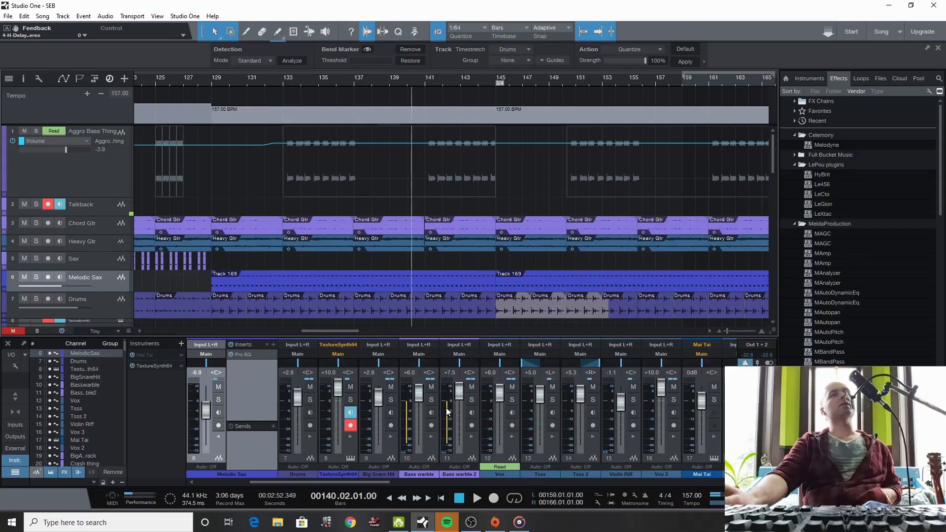
left_click(478, 498)
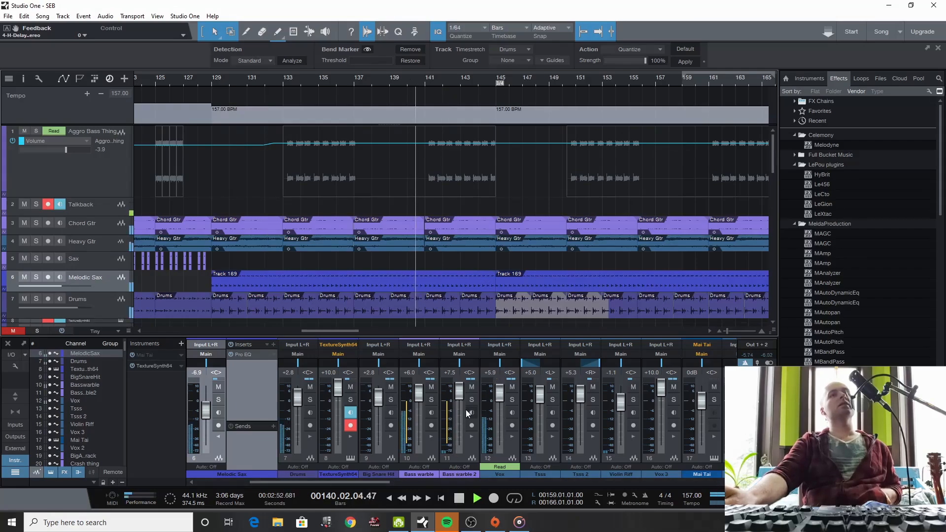
scroll(466, 269, "down", 2)
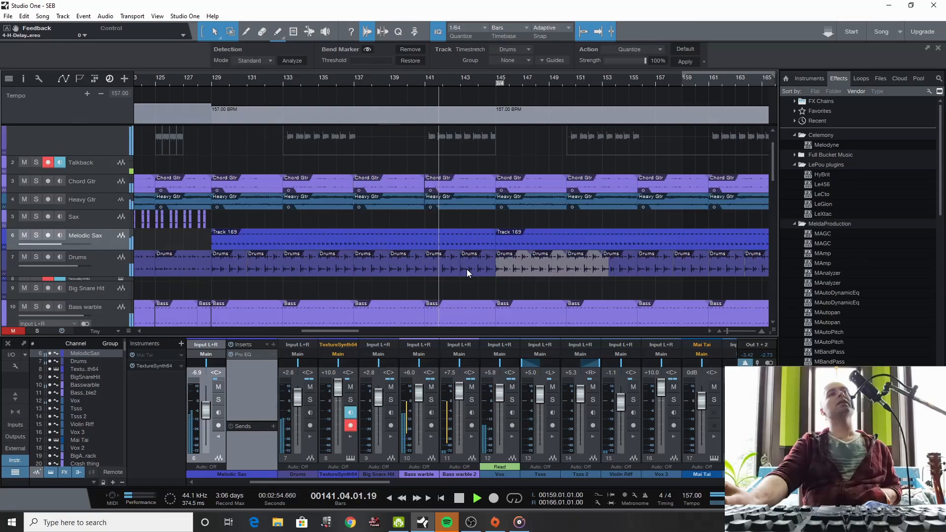
left_click(463, 498)
scroll(461, 255, "up", 2)
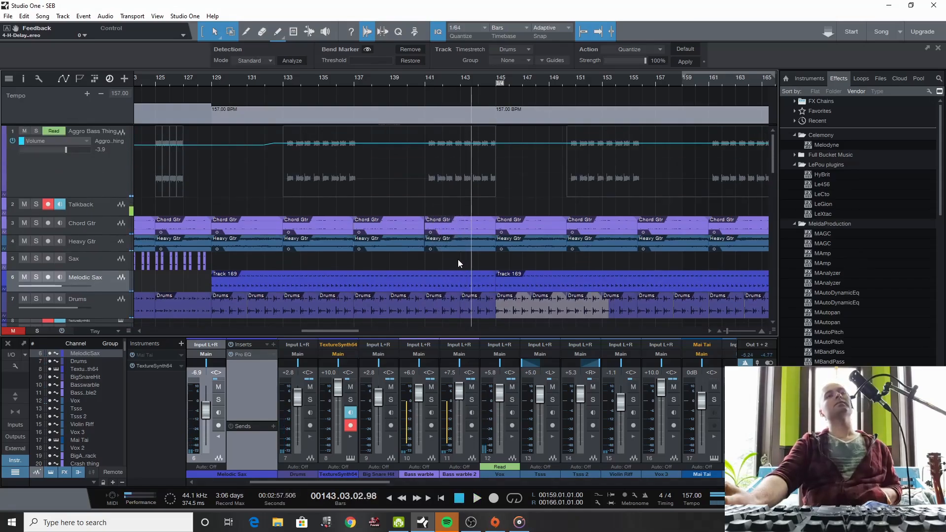
Solo Aggro Bass Thing and Talkback, play them from bar 133, and clear the solos.
left_click(285, 84)
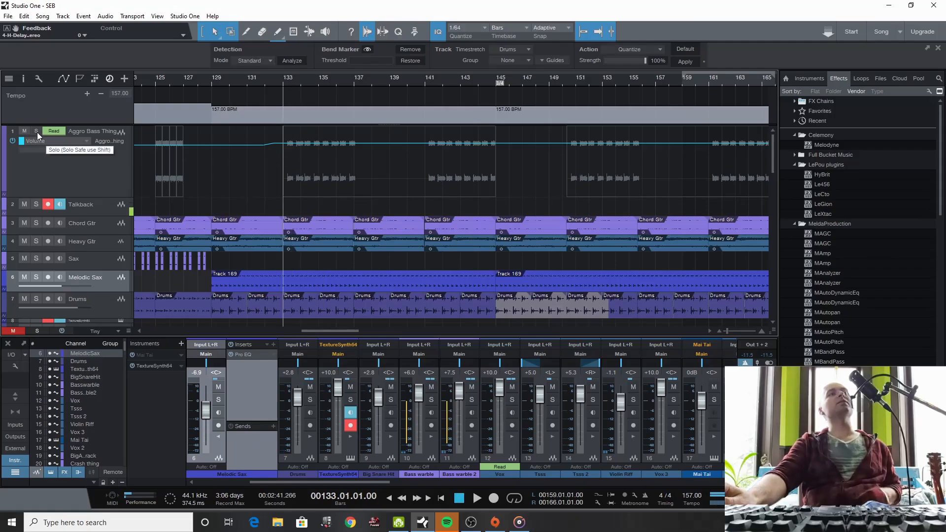
left_click(36, 204)
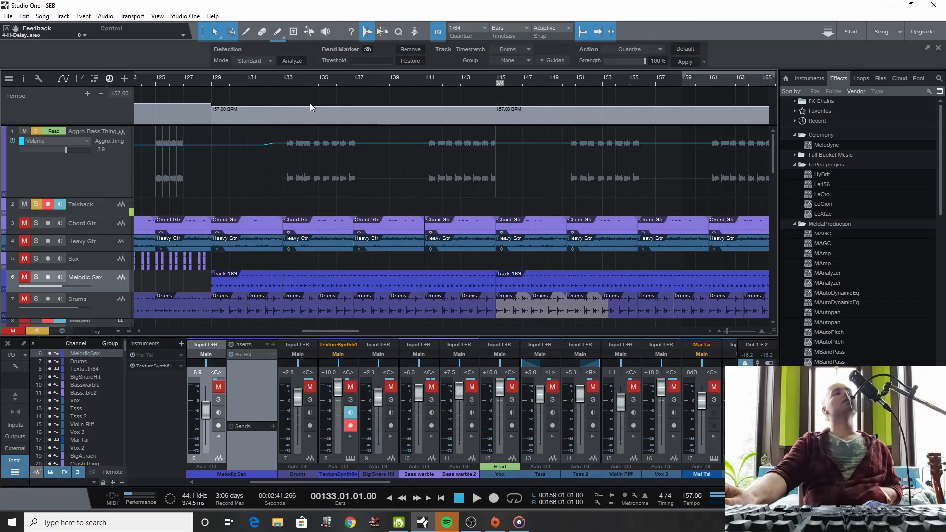
left_click(473, 499)
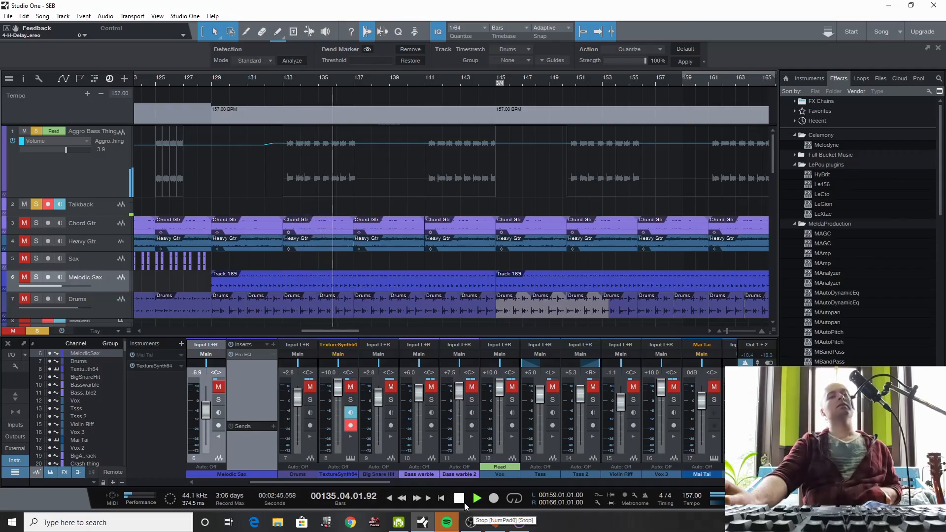
left_click(35, 132)
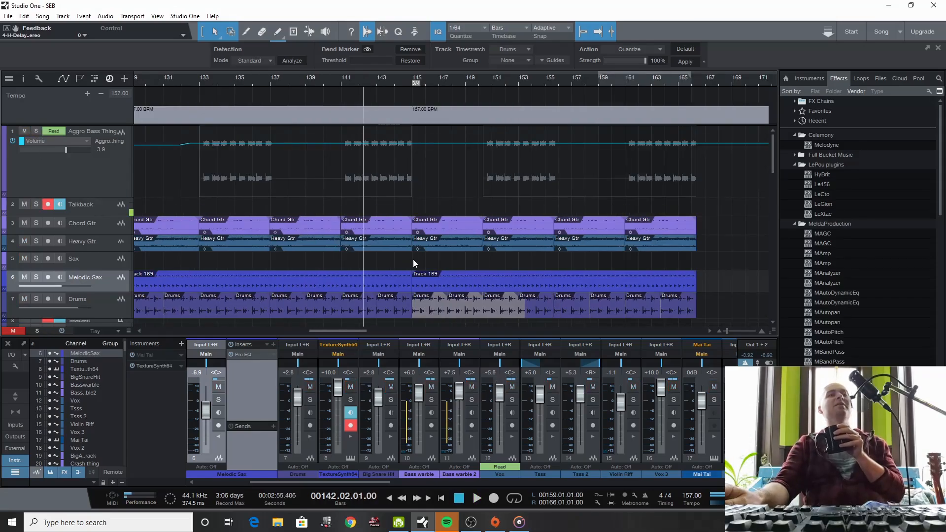
Play the full mix from beat 4 of bar 140 through the chorus to bar 170, showing the drum, bass and Vox tracks.
scroll(422, 252, "down", 3)
left_click(337, 80)
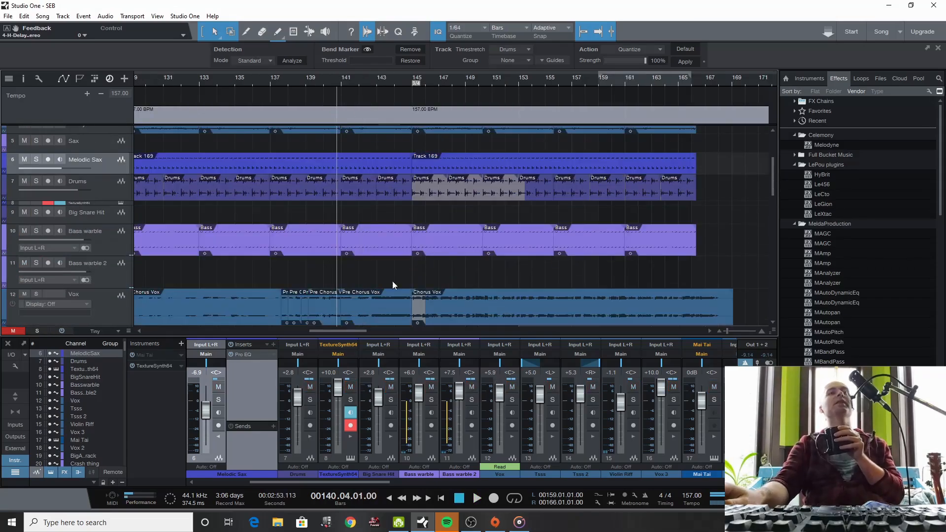
left_click(478, 499)
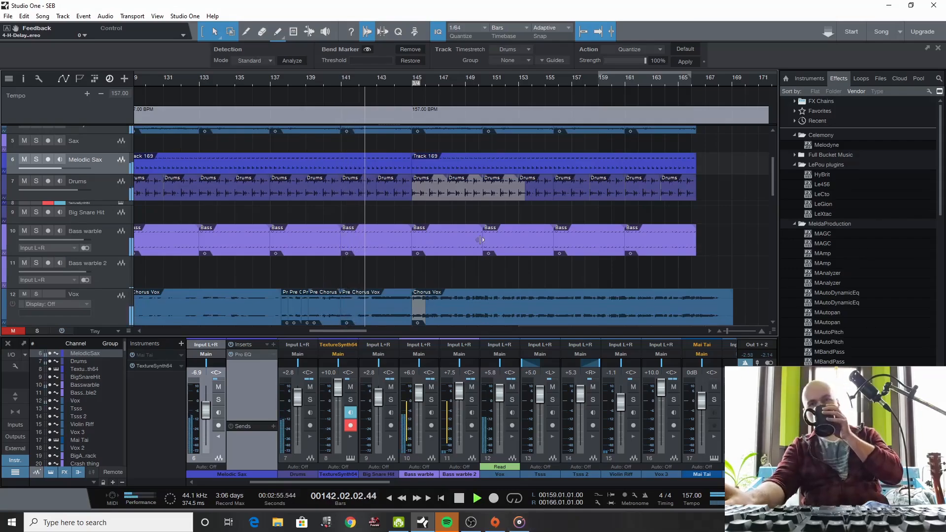
scroll(452, 219, "down", 3)
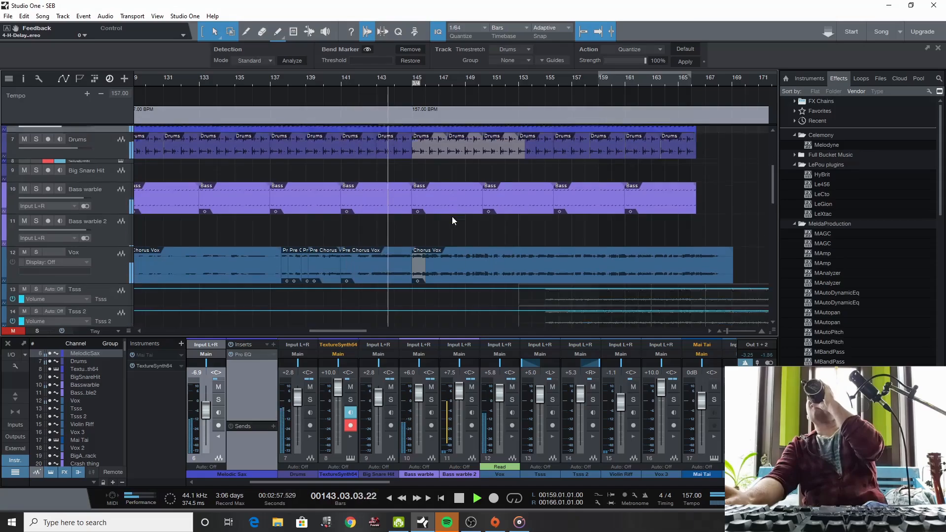
scroll(455, 256, "down", 2)
scroll(450, 291, "up", 4)
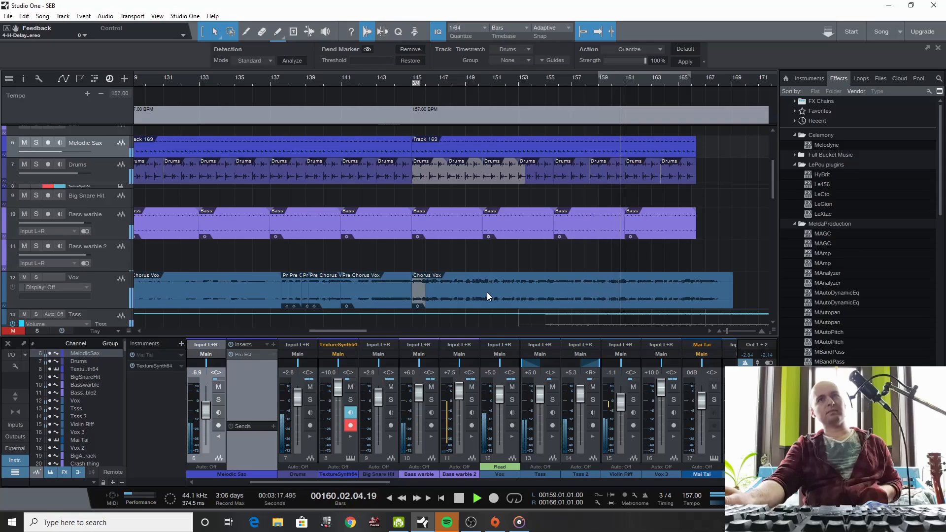
left_click(455, 500)
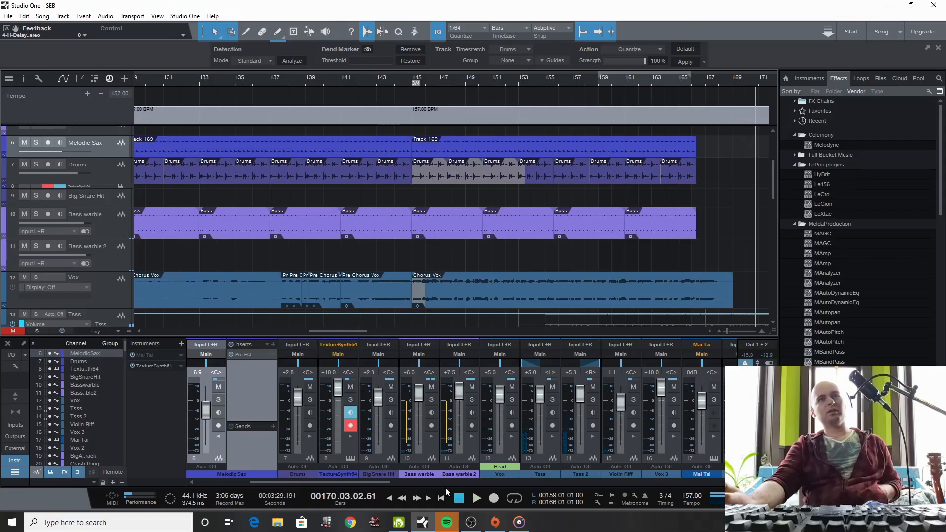
Place the playhead at beat 3 of bar 144 and look over the Vox, Tsss and Violin Riff tracks at the chorus start.
left_click(404, 81)
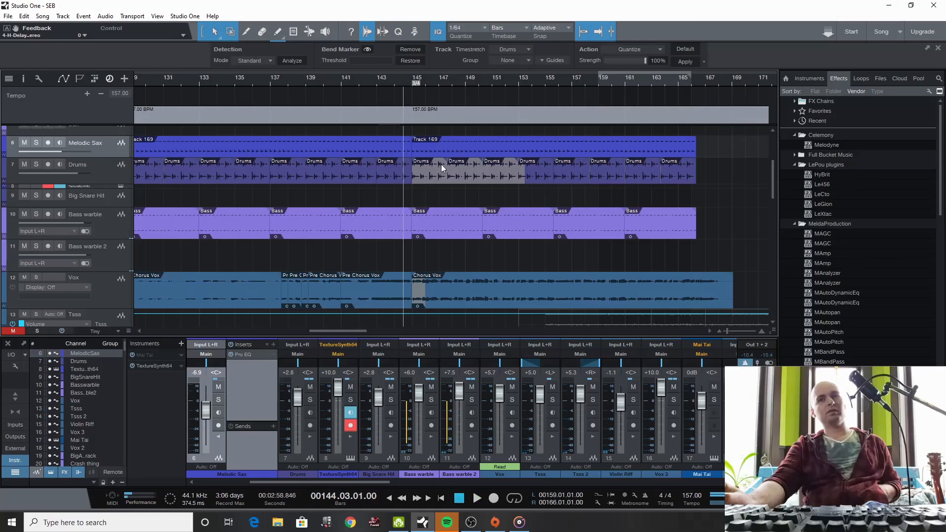
scroll(441, 173, "down", 3)
scroll(440, 182, "down", 1)
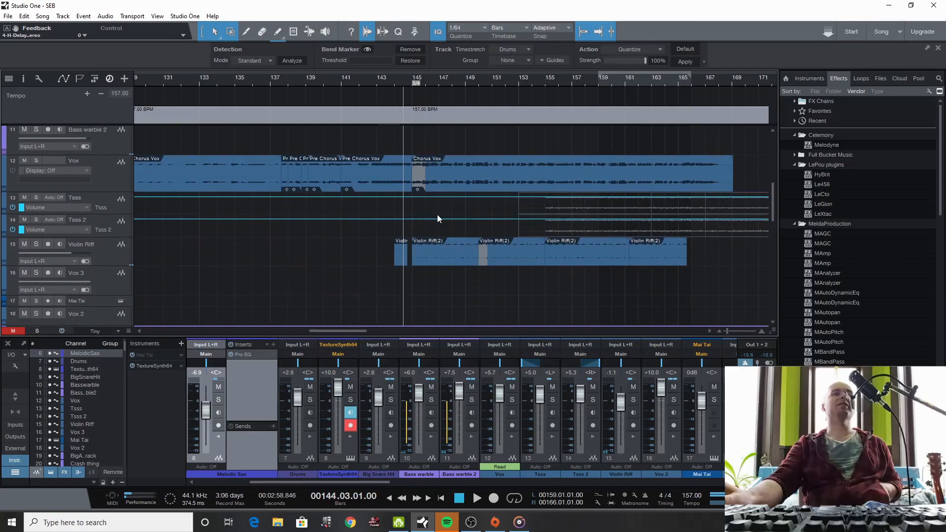
scroll(437, 214, "up", 4)
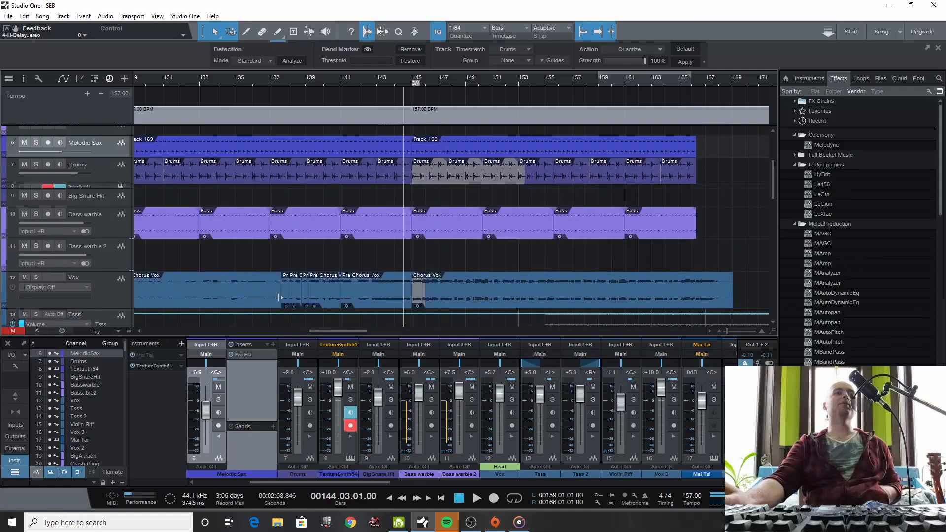
Solo Talkback and Vox, play them from beat 3 of bar 144 to bar 152, and clear the solos.
scroll(176, 239, "up", 4)
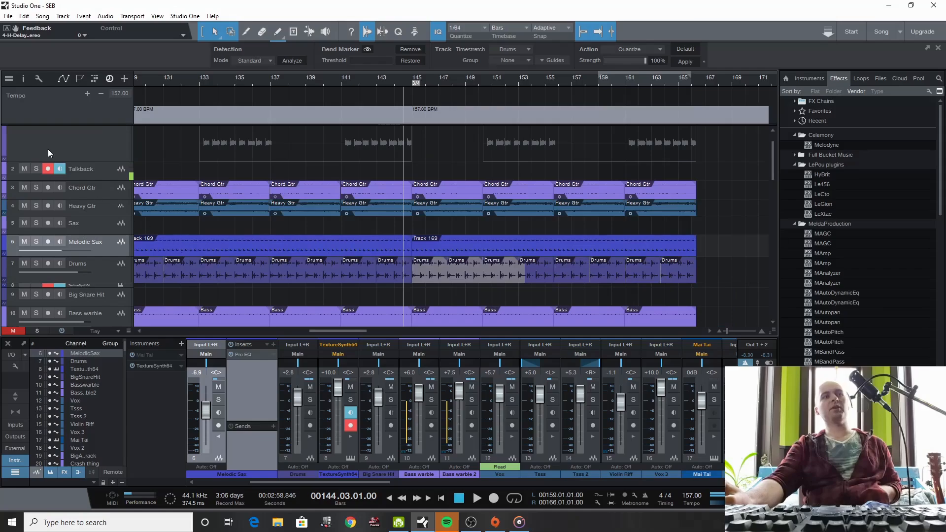
left_click(35, 169)
scroll(318, 208, "down", 3)
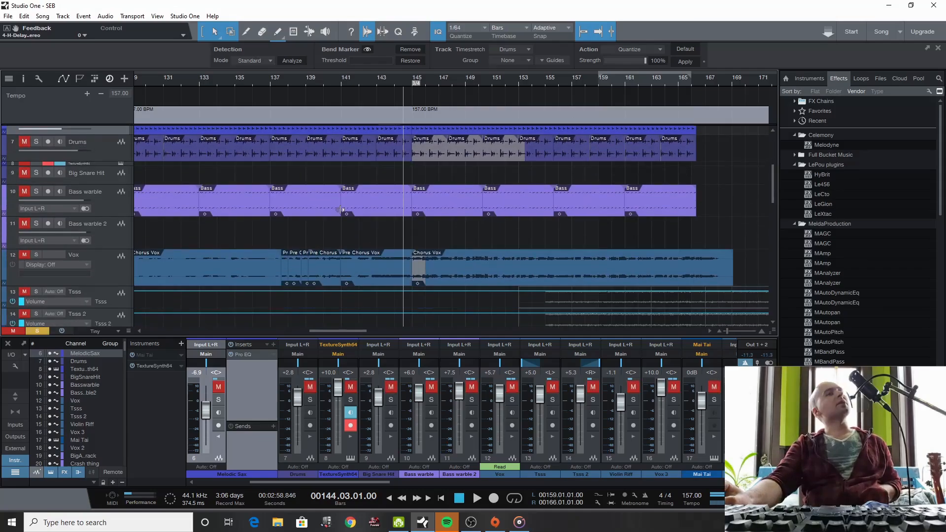
left_click(36, 255)
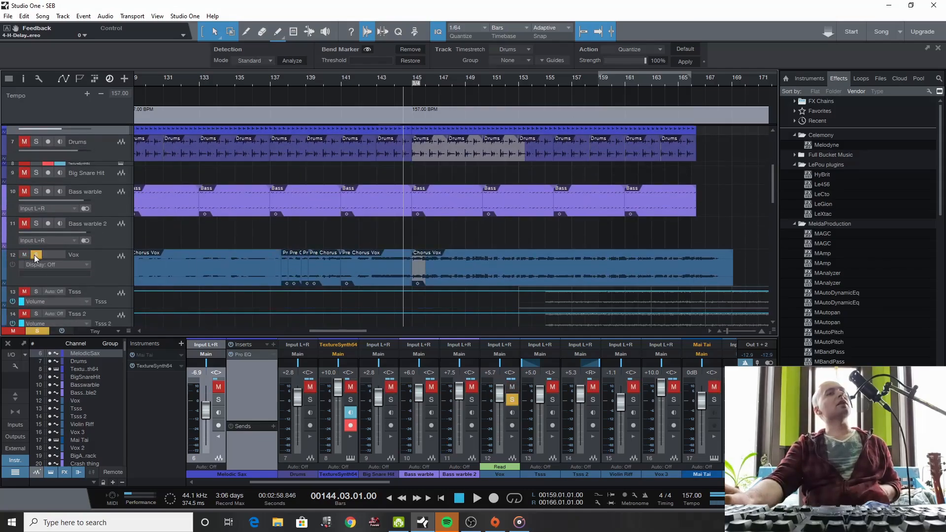
key("space")
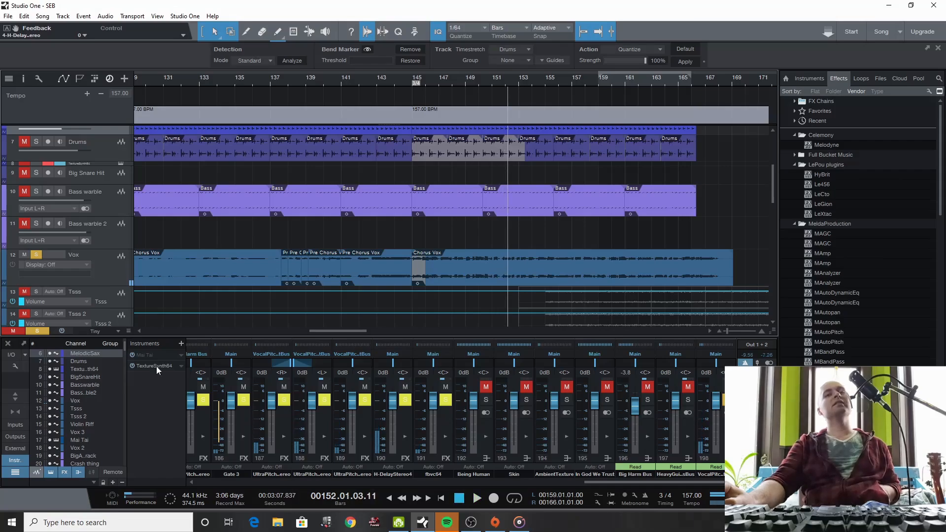
left_click(35, 329)
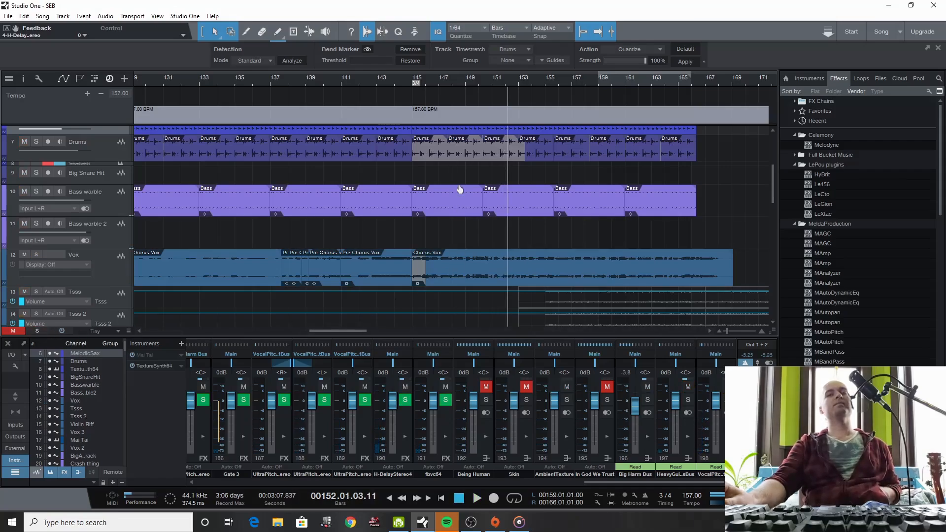
Play the full mix from beat 3 of bar 141 into bar 144, leading up to the chorus.
left_click(350, 82)
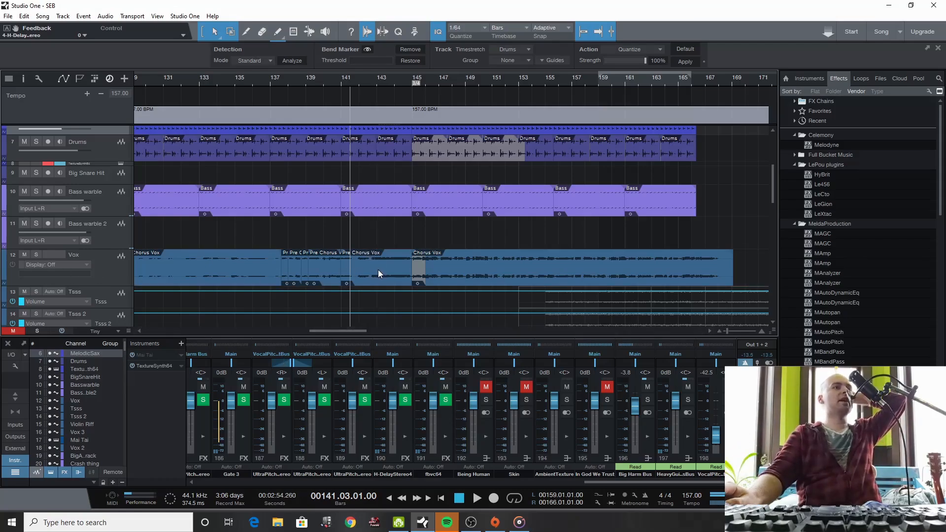
left_click(483, 500)
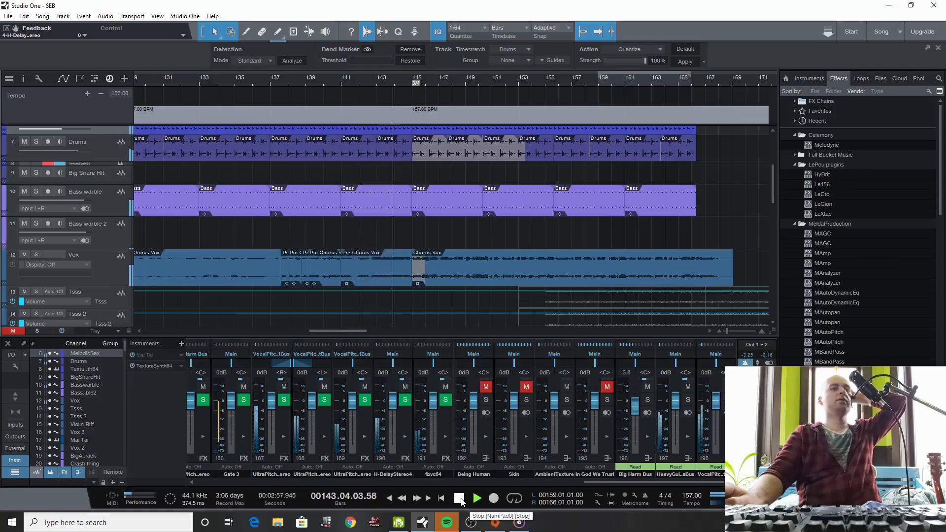
left_click(460, 499)
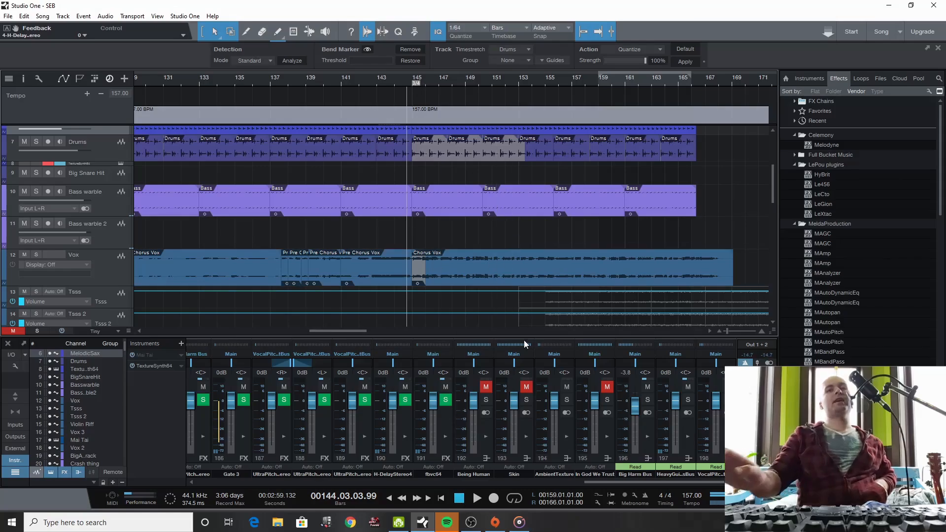
Select the Chorus Vox event at bar 145 and play the full mix from there to bar 158.
scroll(449, 249, "up", 4)
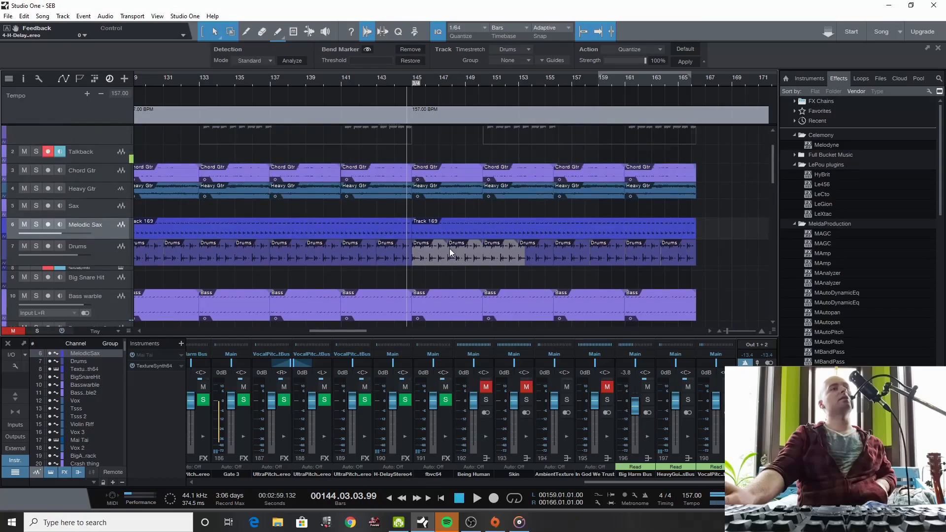
scroll(449, 248, "down", 3)
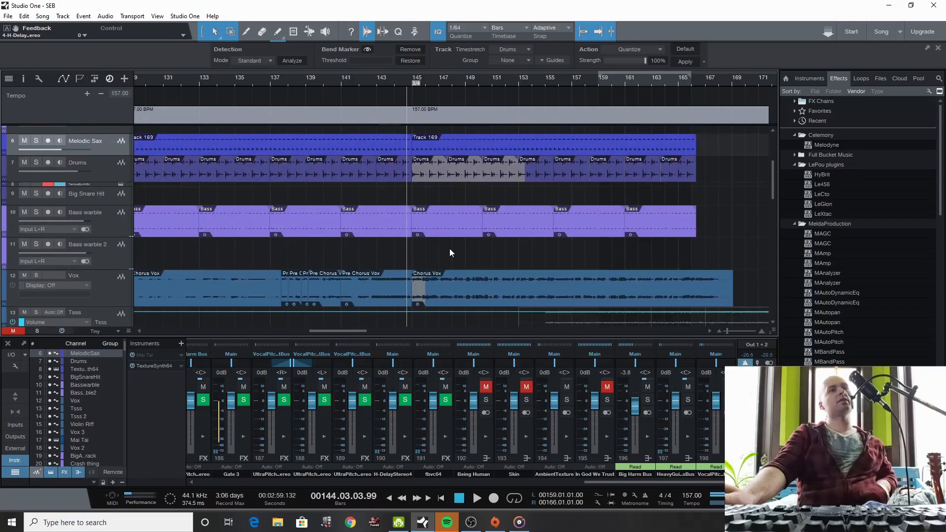
scroll(449, 249, "down", 3)
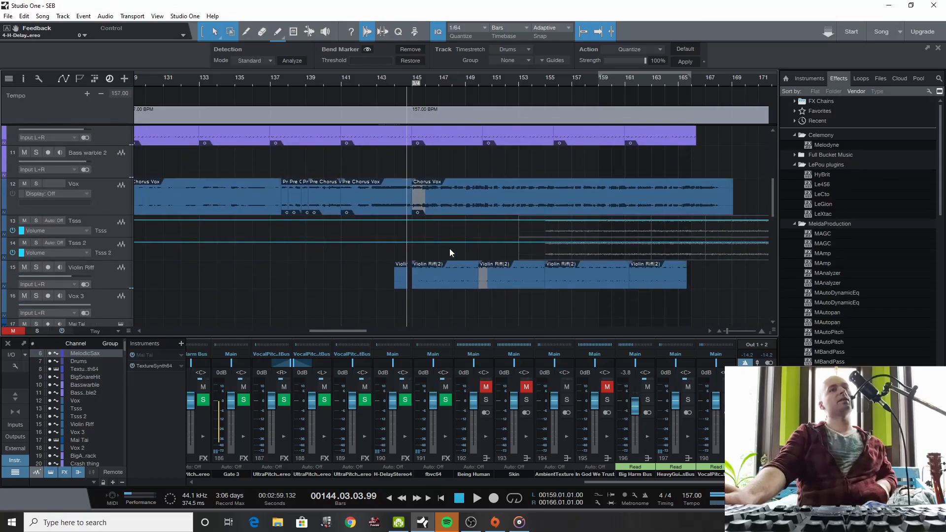
left_click(468, 200)
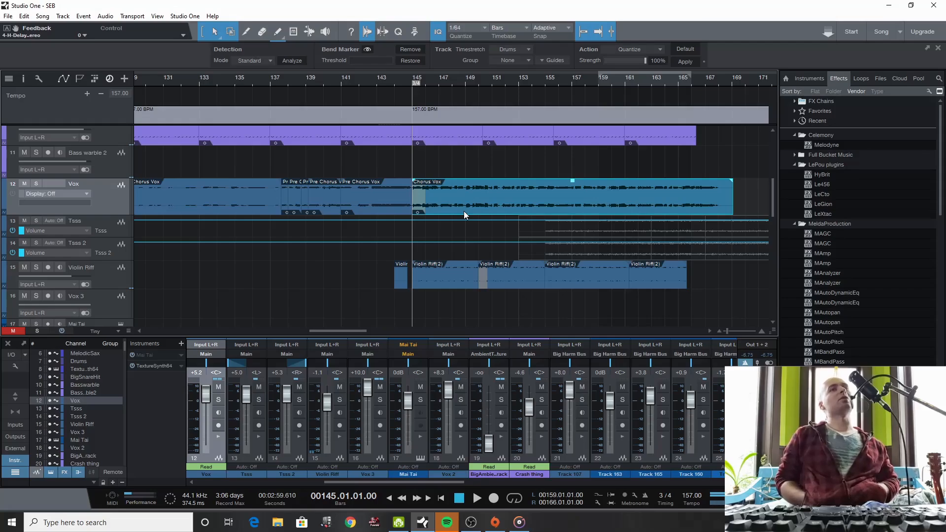
left_click(474, 506)
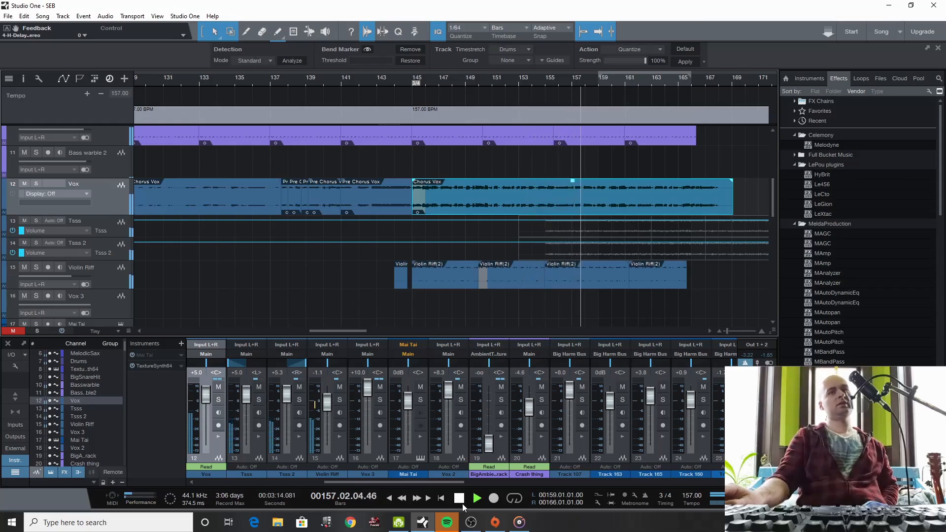
left_click(463, 505)
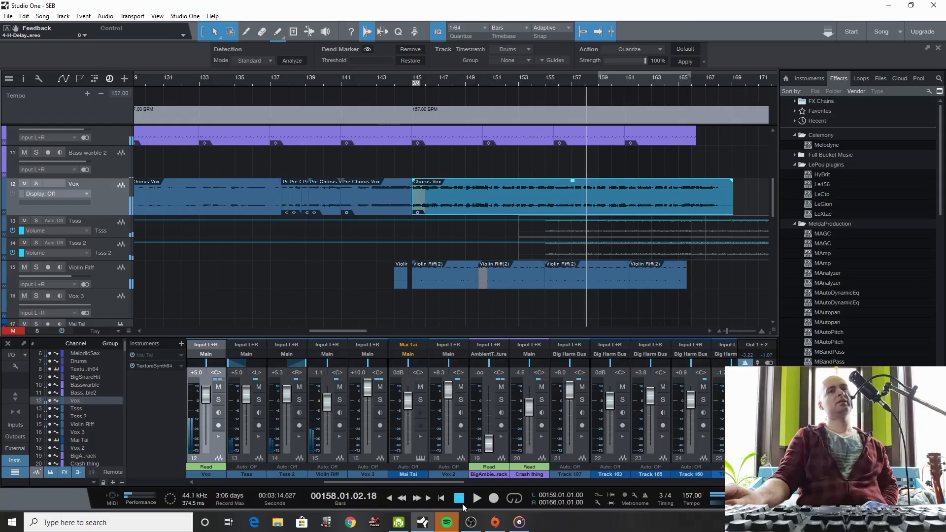
Solo the Violin Riff track and start playing it from bar 145.
left_click(414, 82)
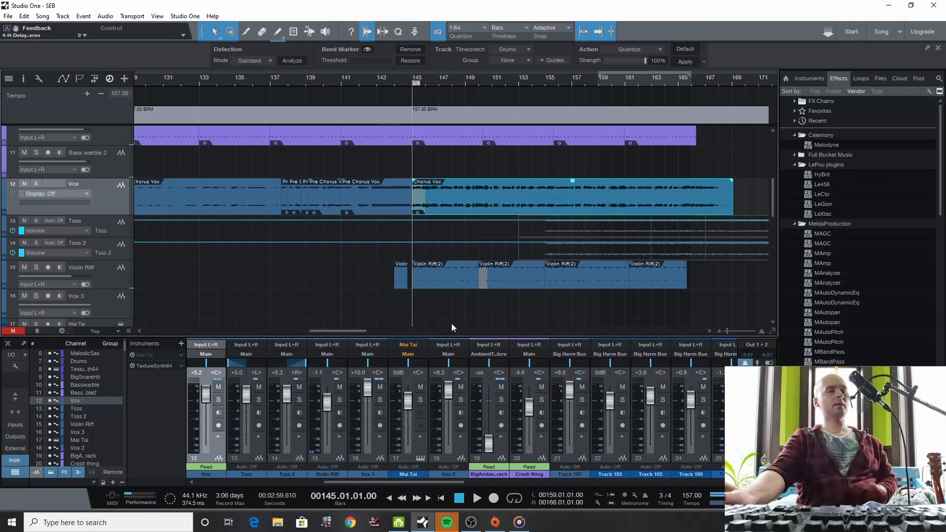
left_click(36, 268)
scroll(98, 271, "down", 3)
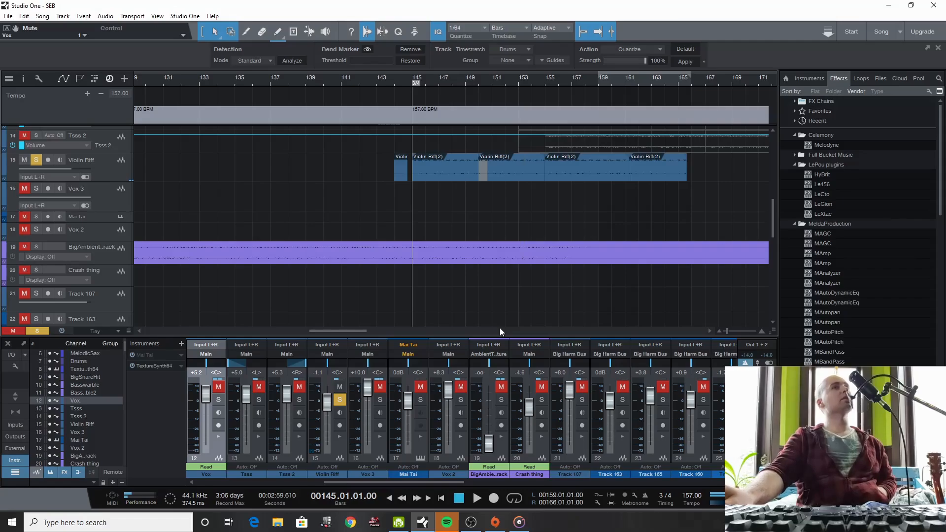
left_click(476, 499)
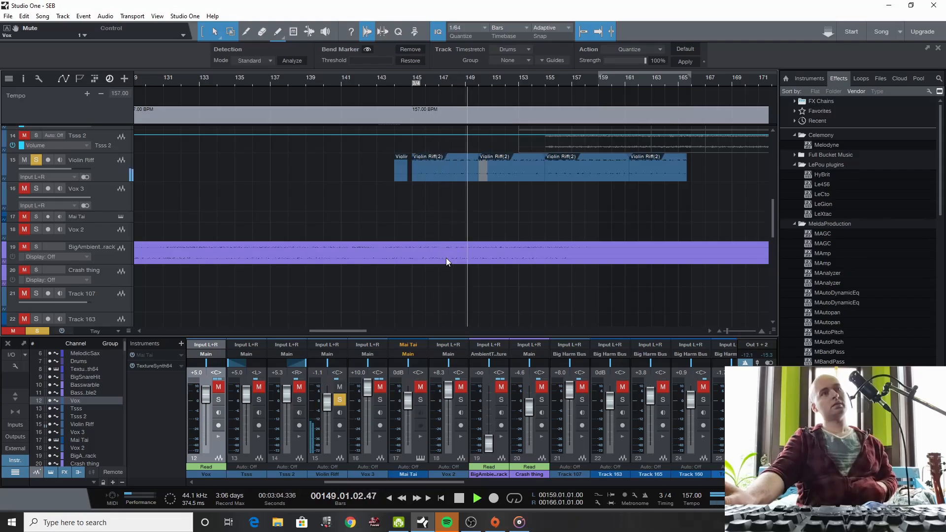
Select the Violin Riff track, look through its insert effects during playback, and stop in bar 163.
left_click(118, 174)
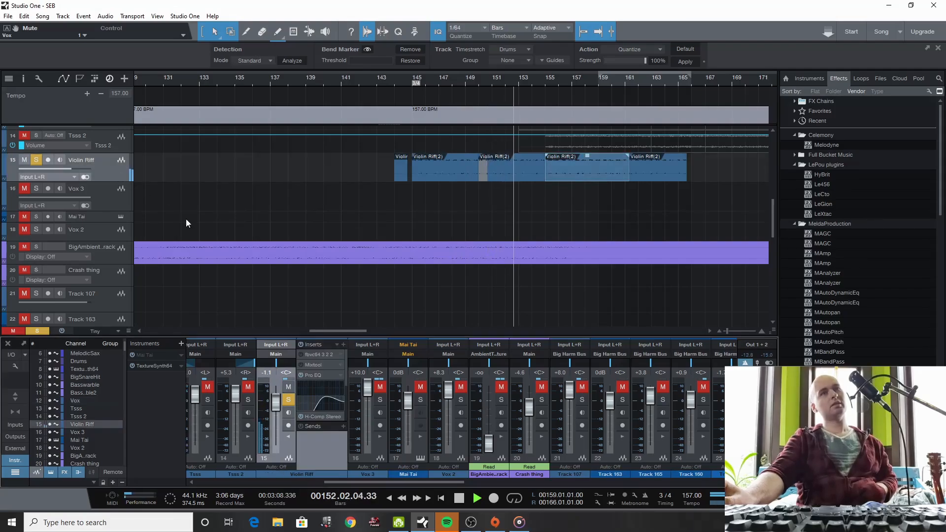
left_click_drag(347, 382, 343, 403)
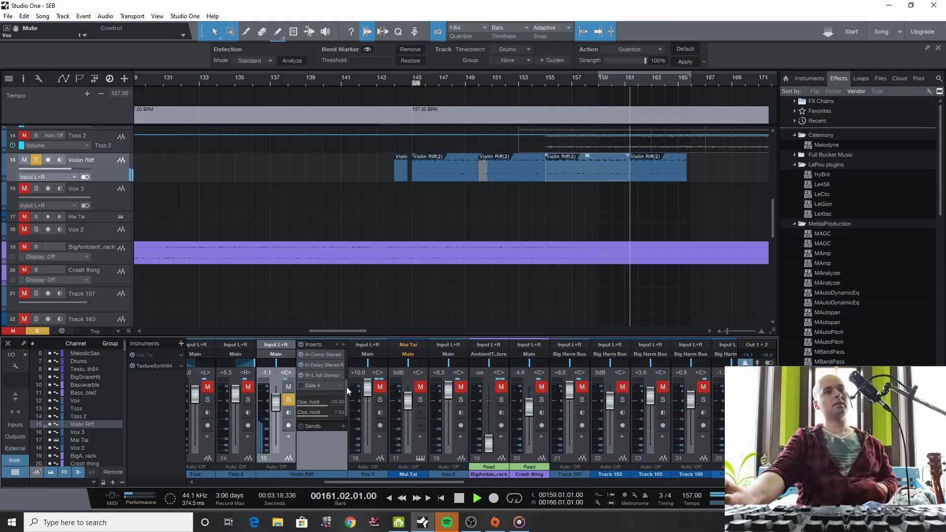
left_click_drag(347, 387, 347, 361)
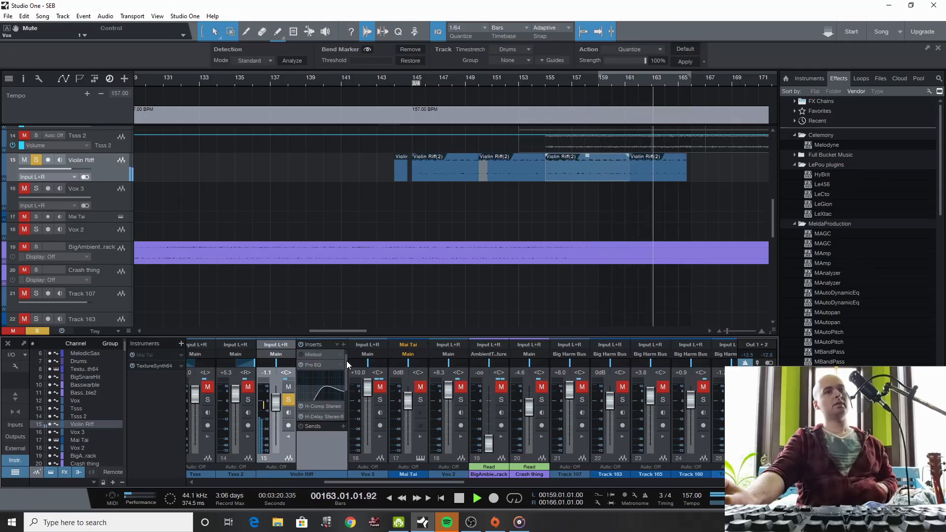
left_click(459, 498)
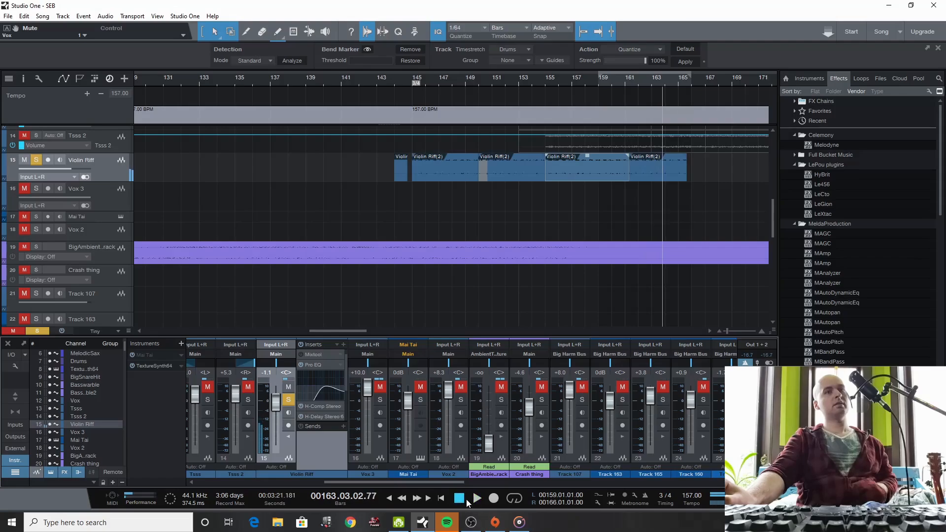
Play the soloed Violin Riff from beat 3 of bar 145 to bar 150, showing the rest of its insert list.
left_click(423, 87)
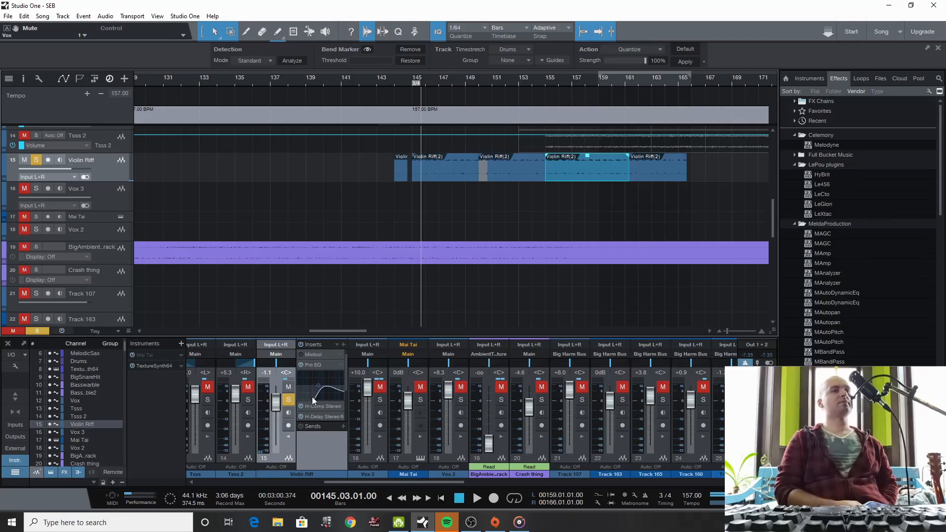
scroll(346, 360, "down", 2)
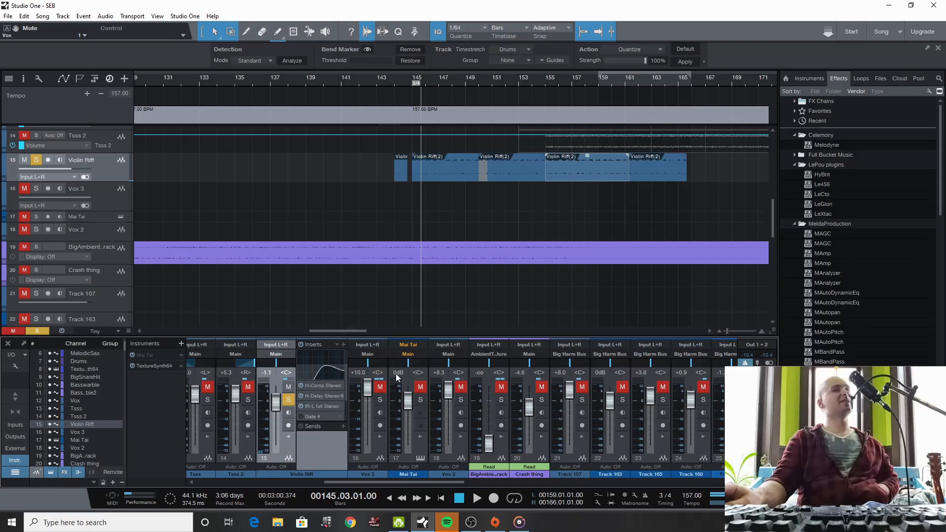
left_click(478, 498)
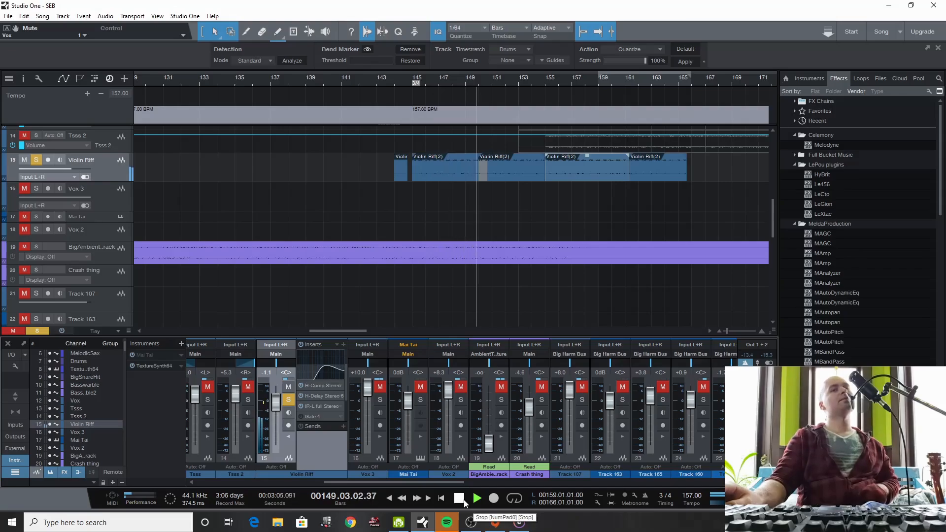
left_click(464, 500)
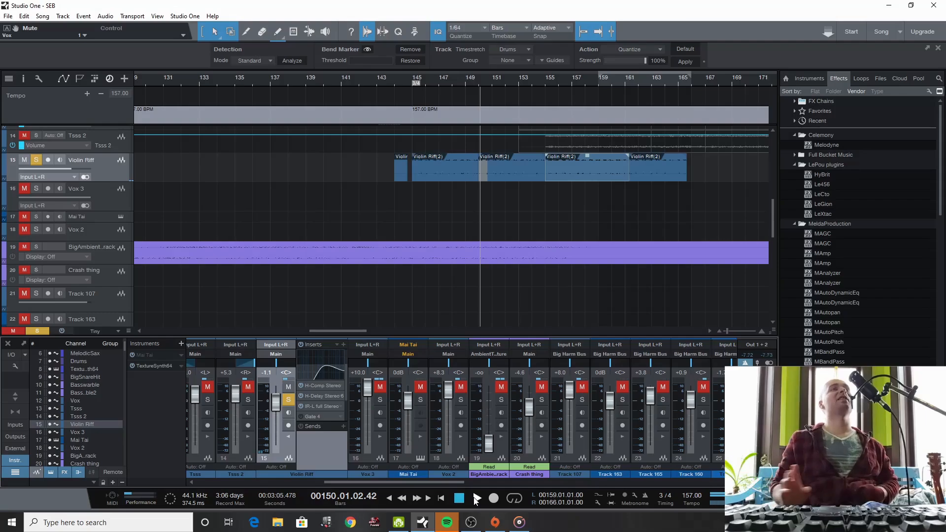
Open the Violin Riff's H-Comp and Pro EQ inserts in turn, examine their settings, and close them.
left_click(317, 387)
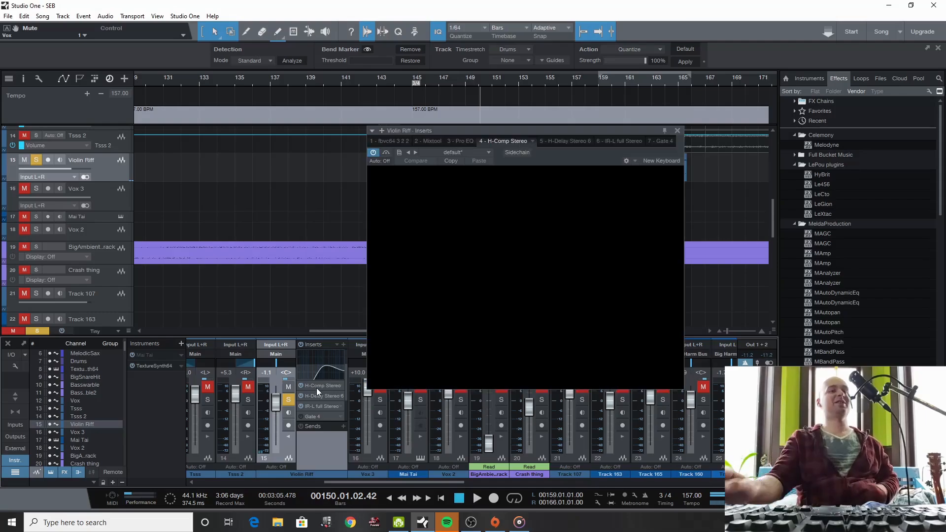
mouse_move(409, 273)
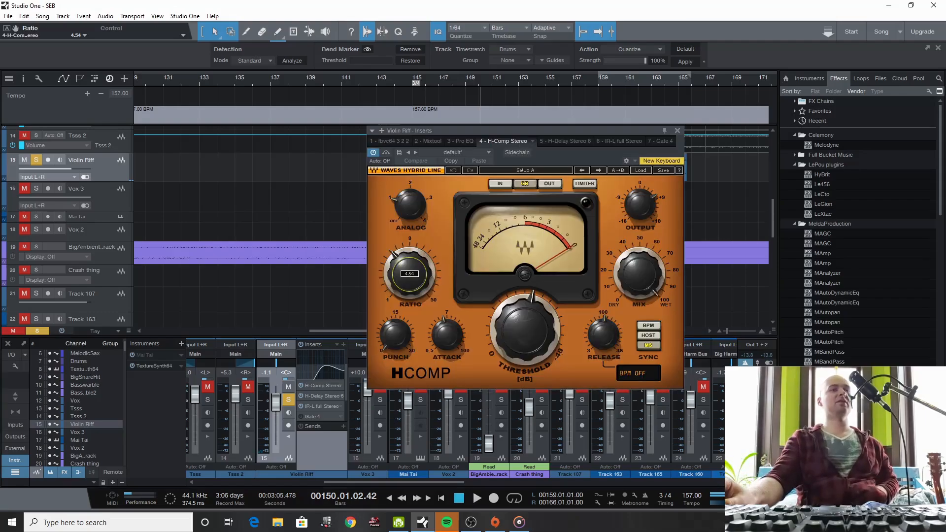
left_click(677, 131)
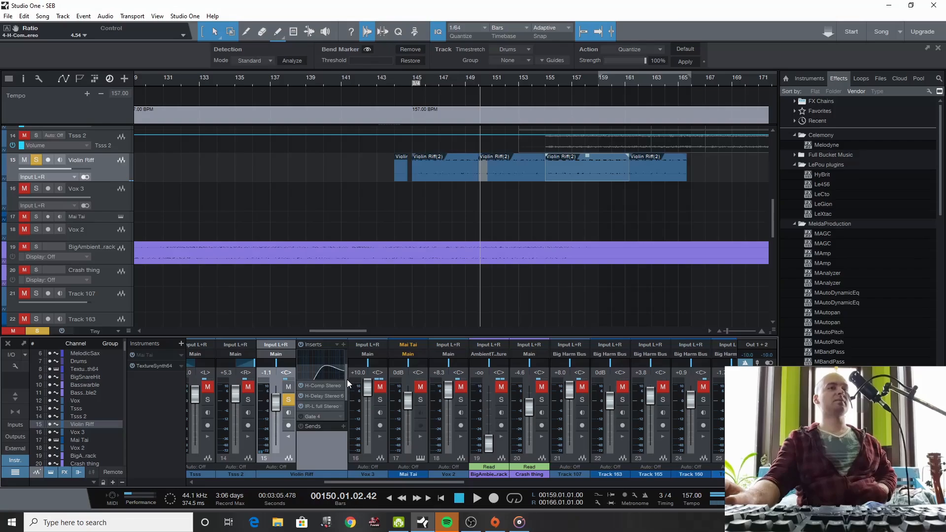
scroll(347, 374, "up", 2)
left_click(329, 365)
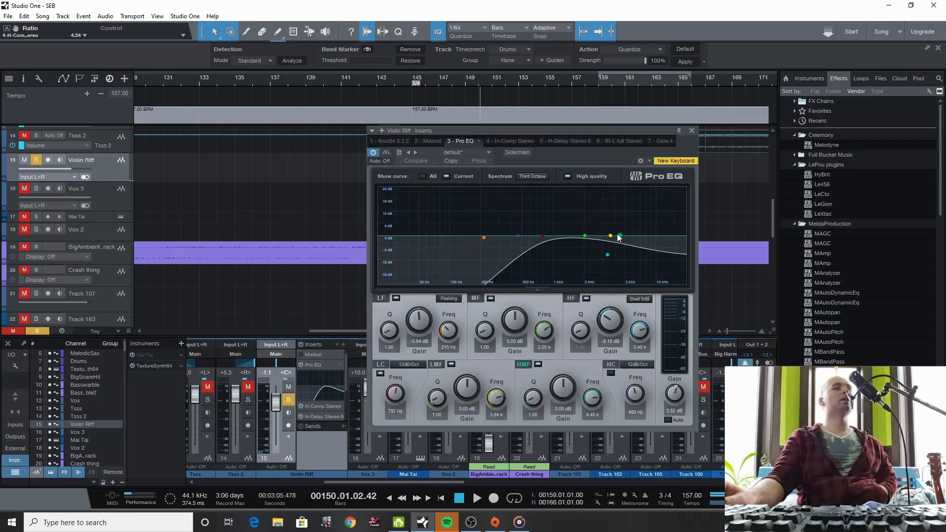
left_click(691, 132)
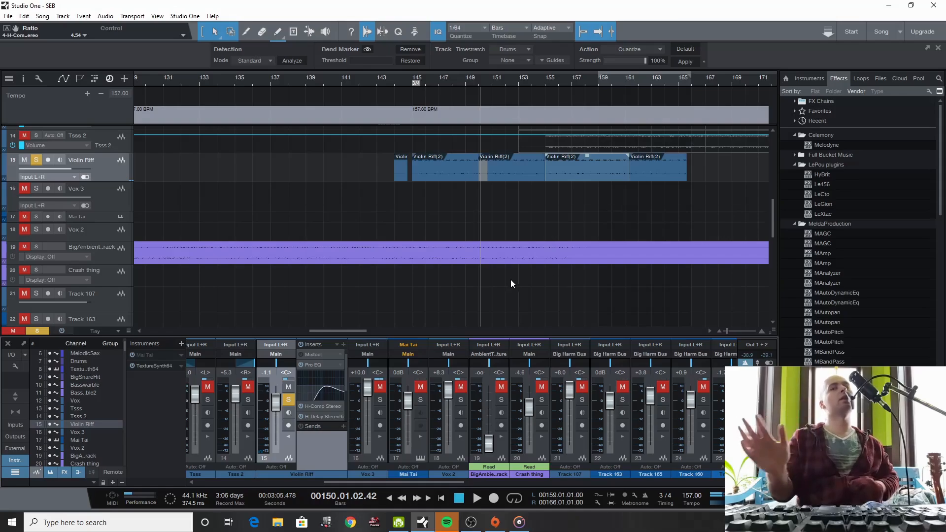
Return the playhead to bar 145 and play the soloed Violin Riff to bar 152.
left_click(412, 80)
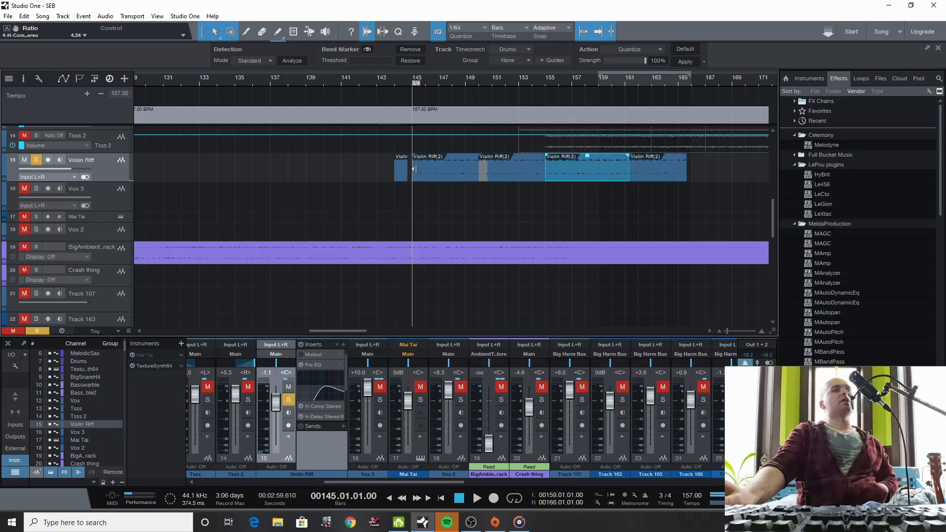
left_click(433, 81)
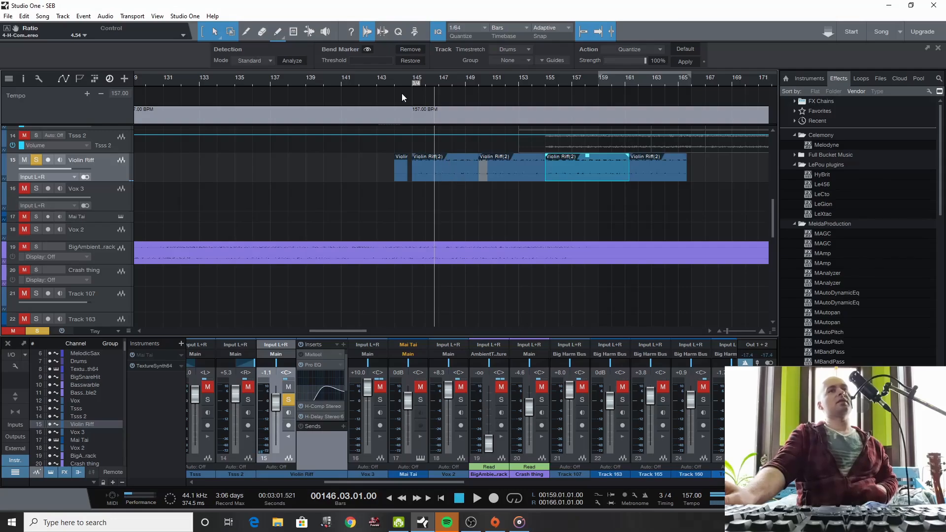
left_click(412, 81)
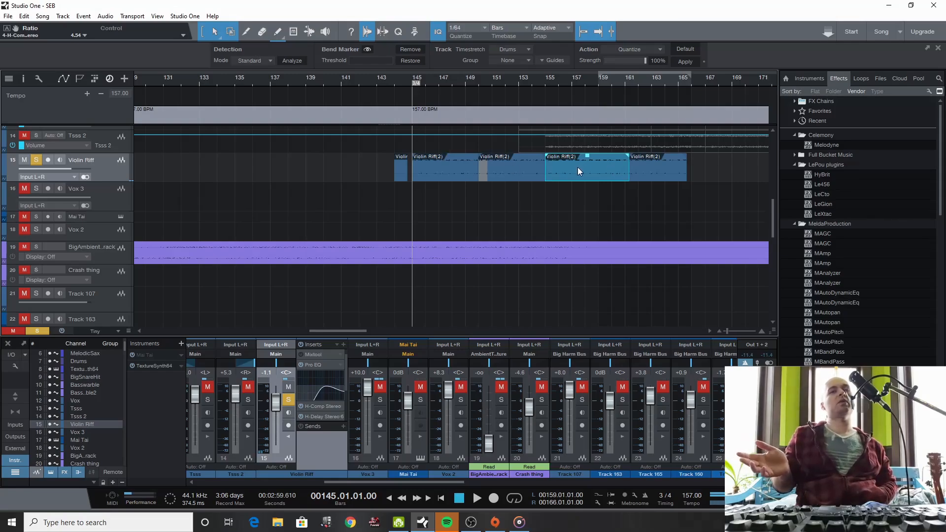
left_click(477, 500)
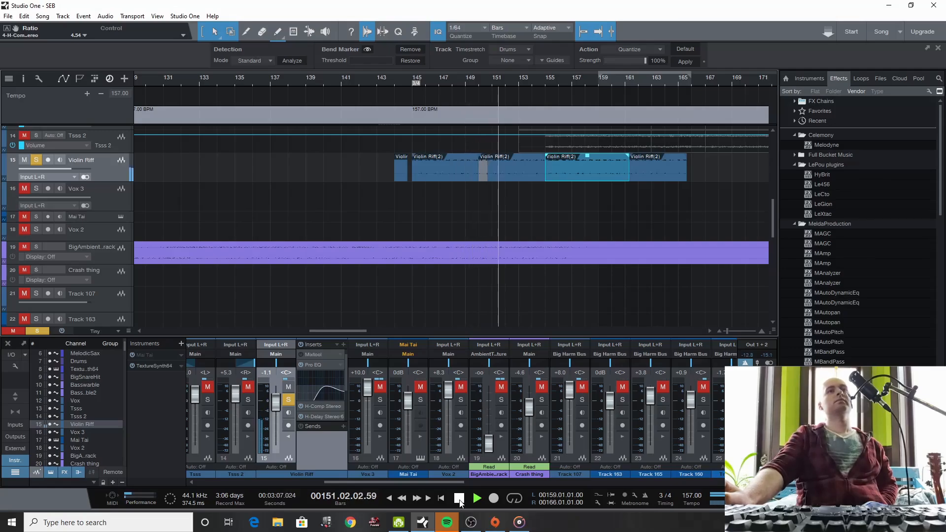
left_click(459, 500)
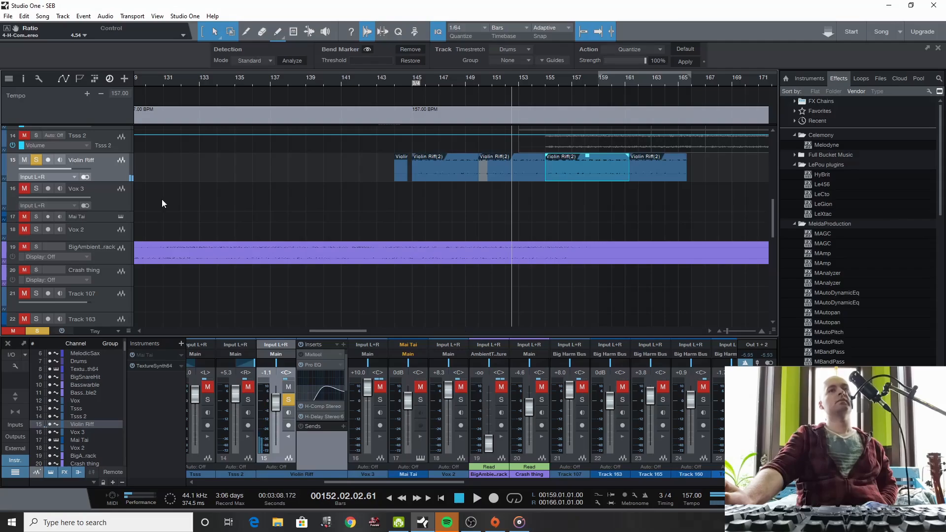
Look over the arrangement's tracks around bars 129 to 171, from Aggro Bass Thing down to Track 160.
scroll(404, 257, "up", 4)
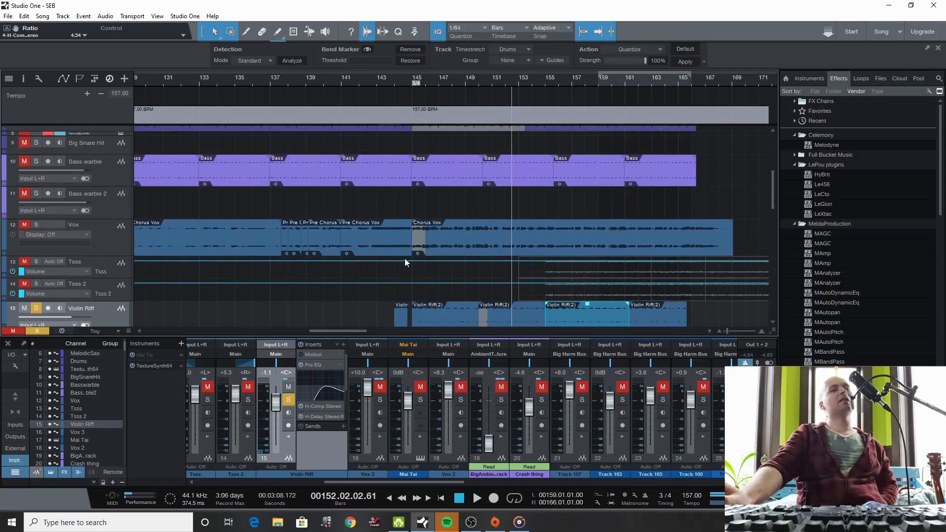
scroll(412, 314, "up", 3)
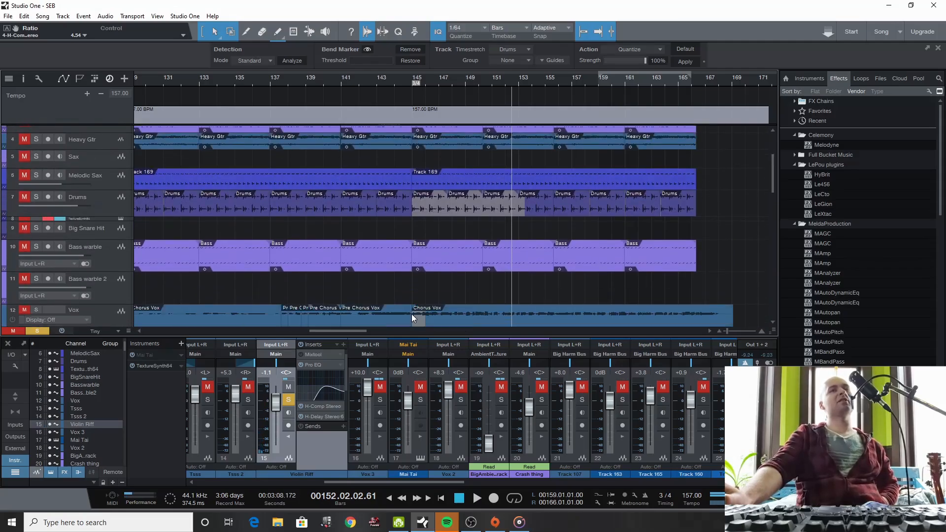
scroll(412, 315, "up", 3)
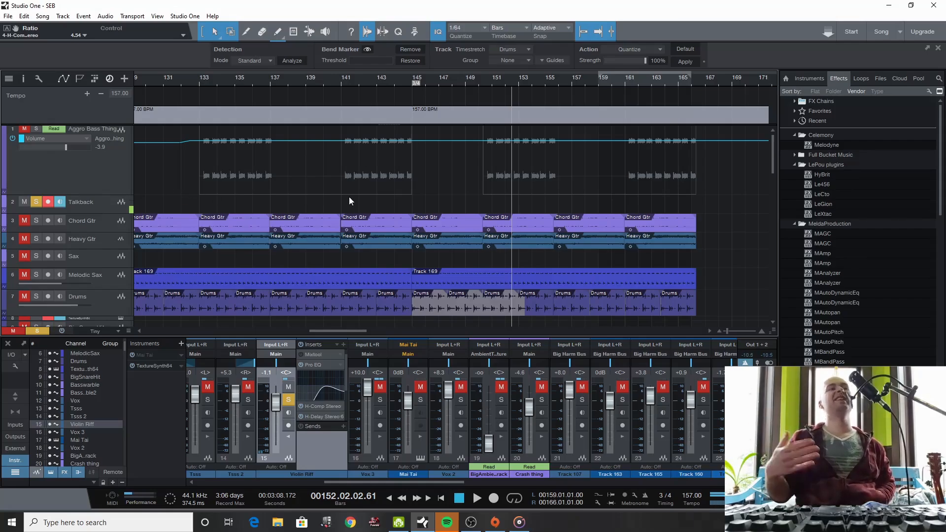
scroll(437, 206, "down", 1)
scroll(519, 235, "down", 8)
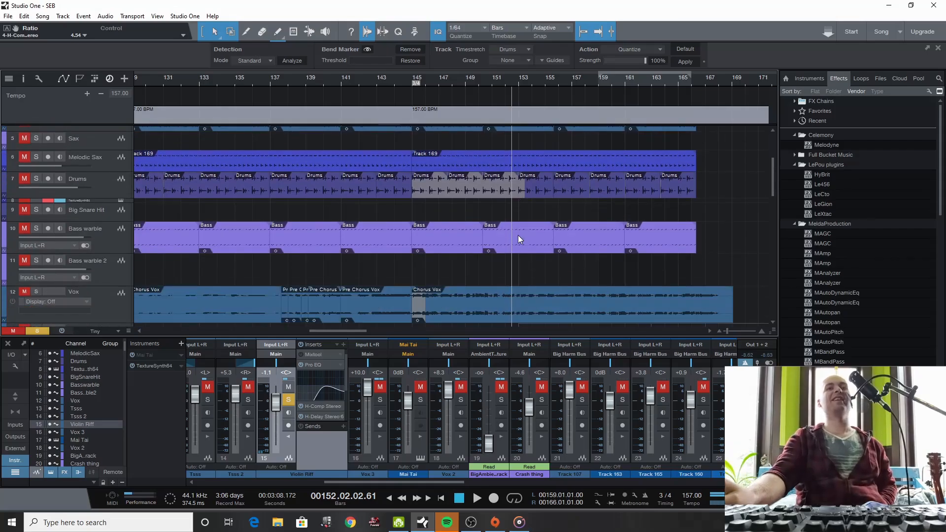
scroll(522, 239, "down", 1)
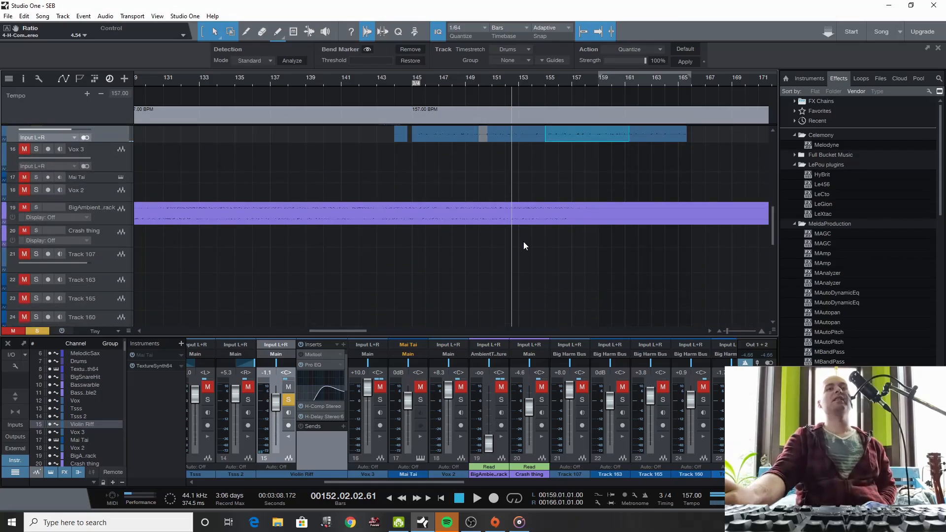
scroll(524, 241, "up", 2)
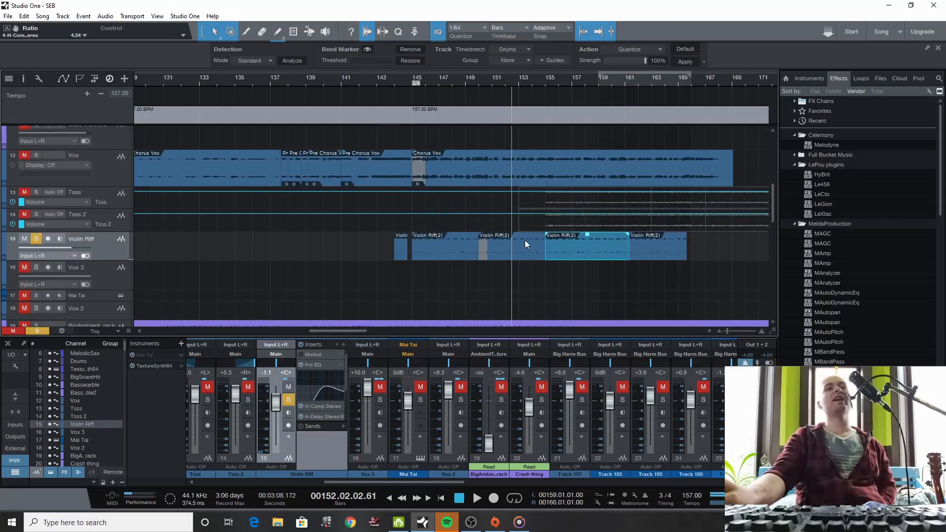
Unsolo the Violin Riff, solo the Tsss and Tsss 2 tracks, and play them from bar 155 to bar 160.
left_click(37, 239)
left_click(37, 214)
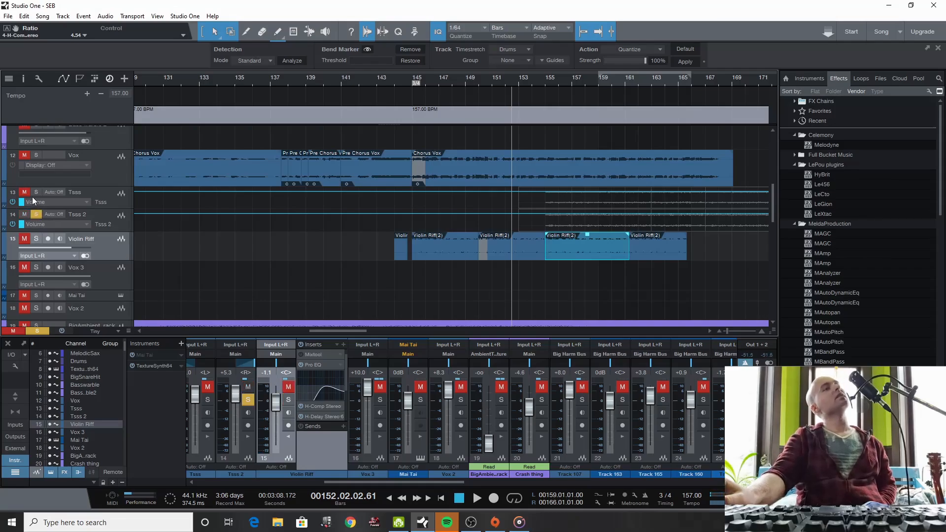
left_click(37, 192)
left_click(551, 81)
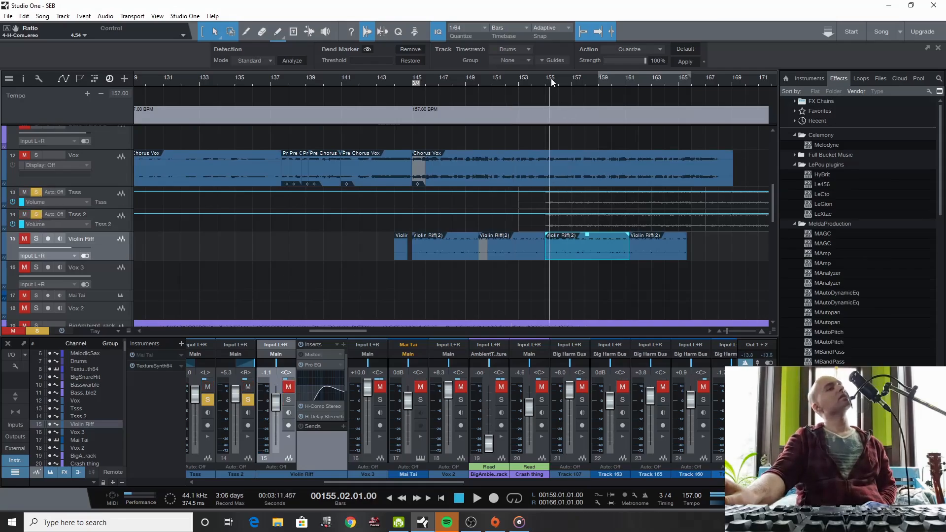
left_click(477, 498)
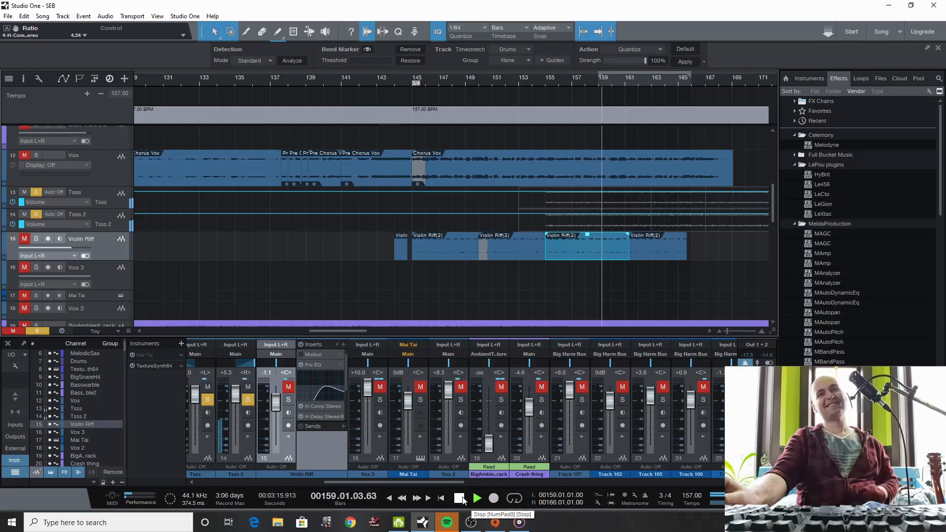
left_click(462, 498)
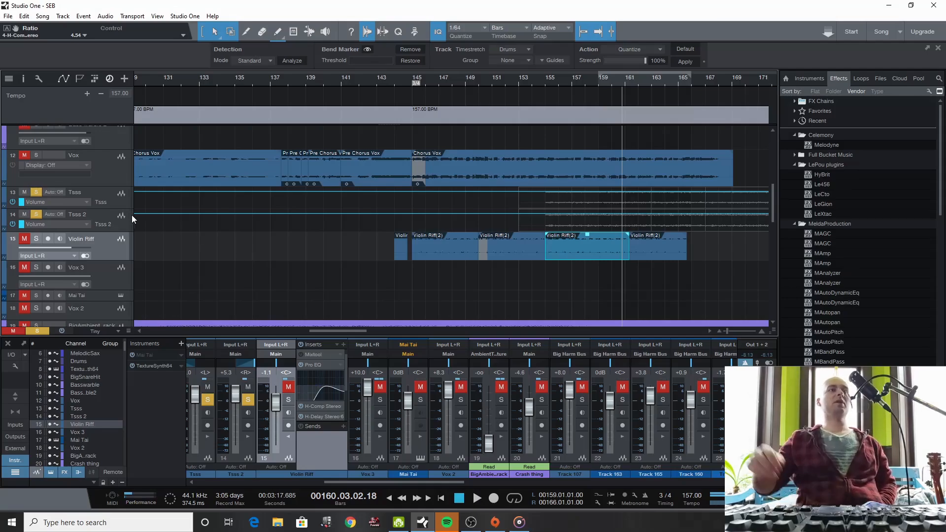
Turn off the Tsss track's volume automation display and inspect the tempo and transpose properties of its first Shred Gtr clip.
left_click(579, 206)
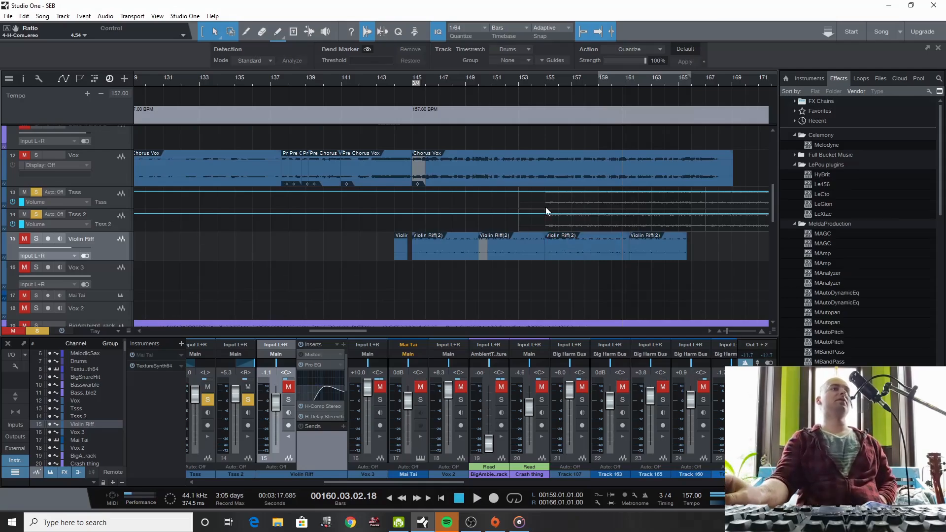
left_click(84, 202)
left_click(82, 213)
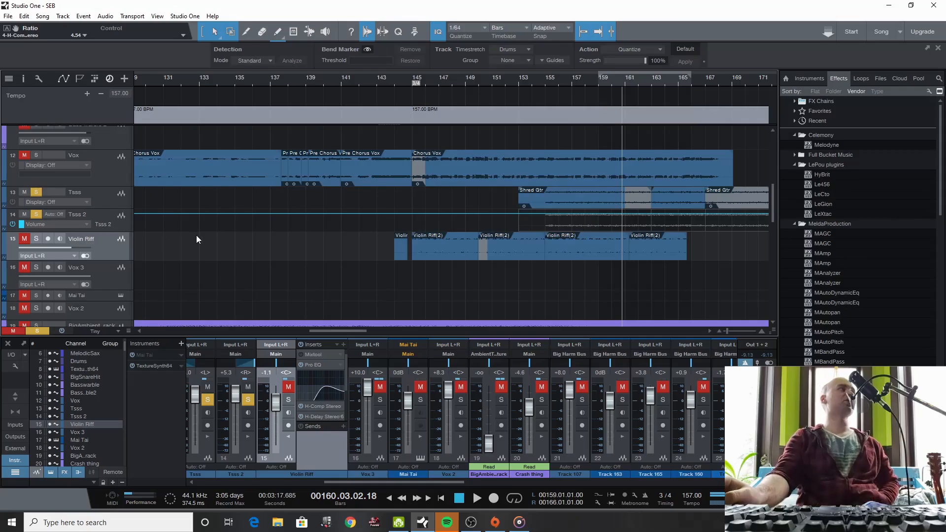
left_click(537, 196)
right_click(537, 194)
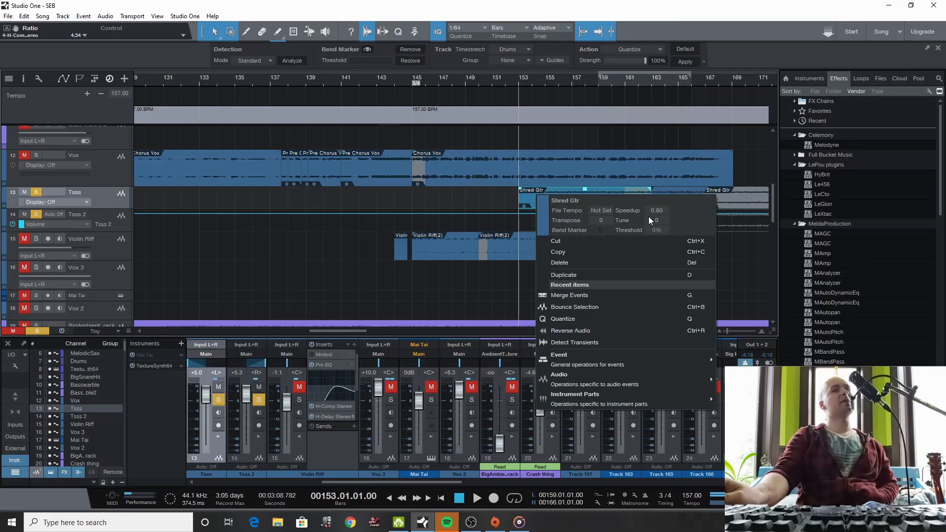
left_click(446, 200)
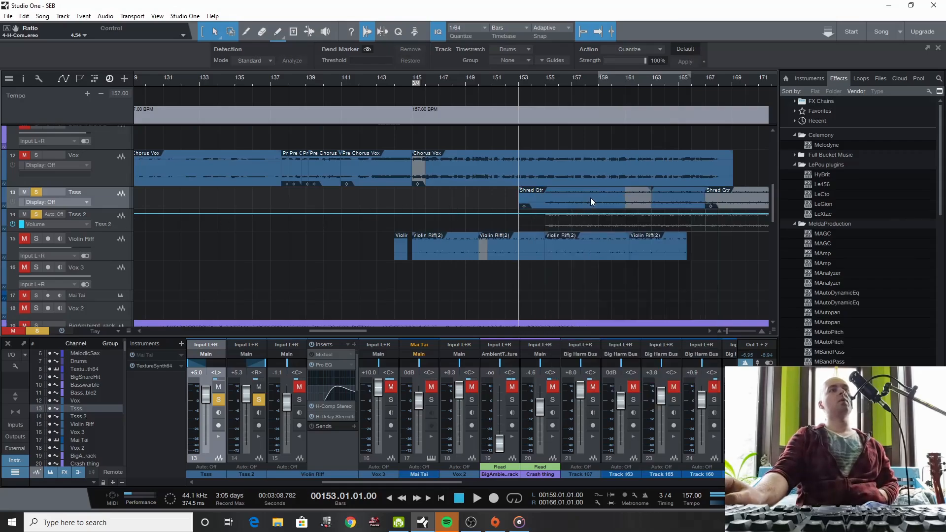
Turn off the Tsss 2 track's automation display and inspect the transpose properties of its first Shred Gtr clip.
left_click(86, 225)
left_click(79, 234)
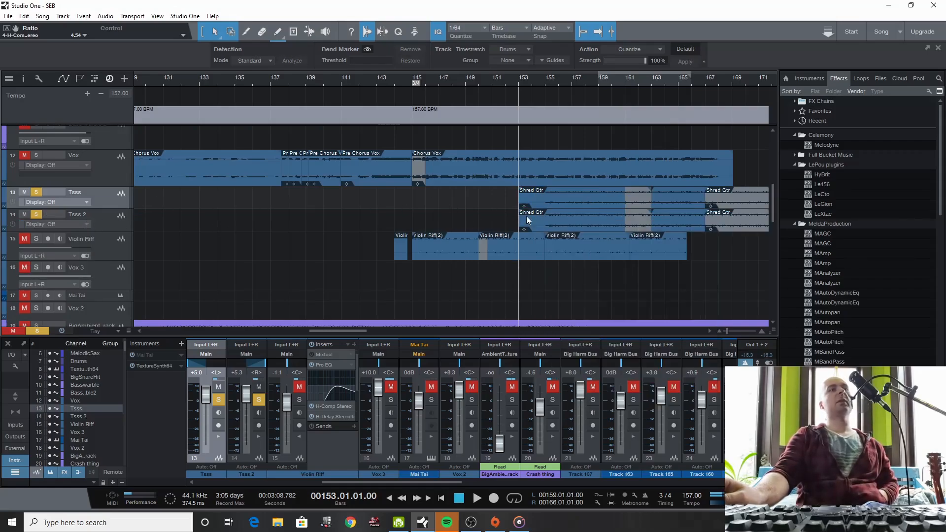
left_click(543, 218)
right_click(543, 218)
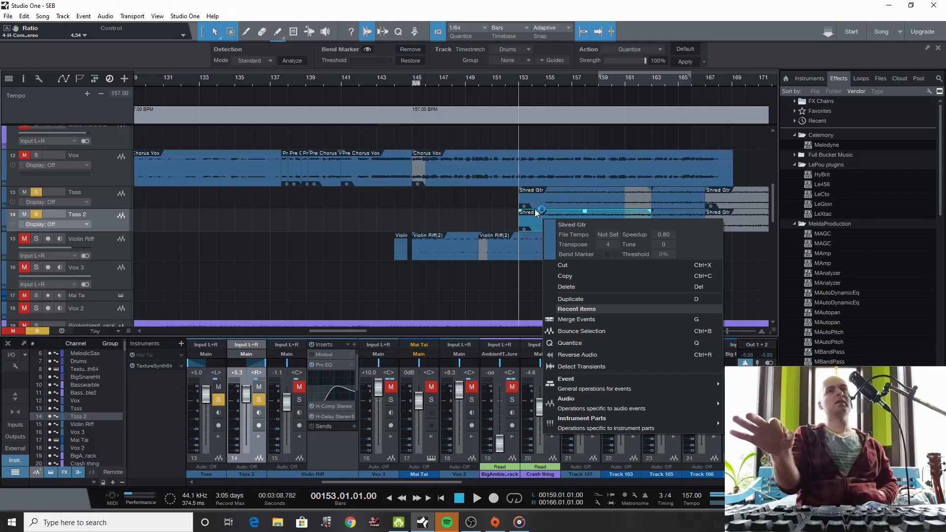
left_click(502, 211)
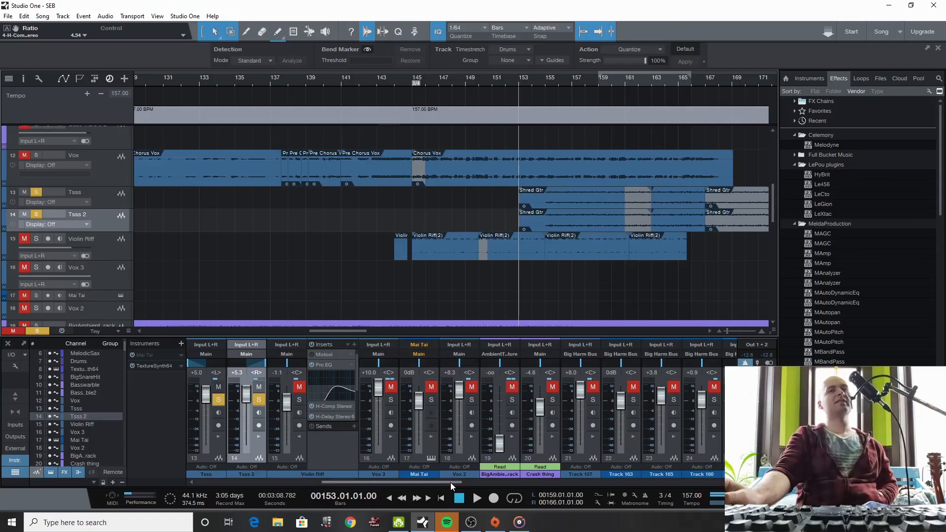
Bring the Tsss mixer channels into view, clear all solos, and play the arrangement from bar 166 to bar 173.
left_click_drag(450, 483, 424, 483)
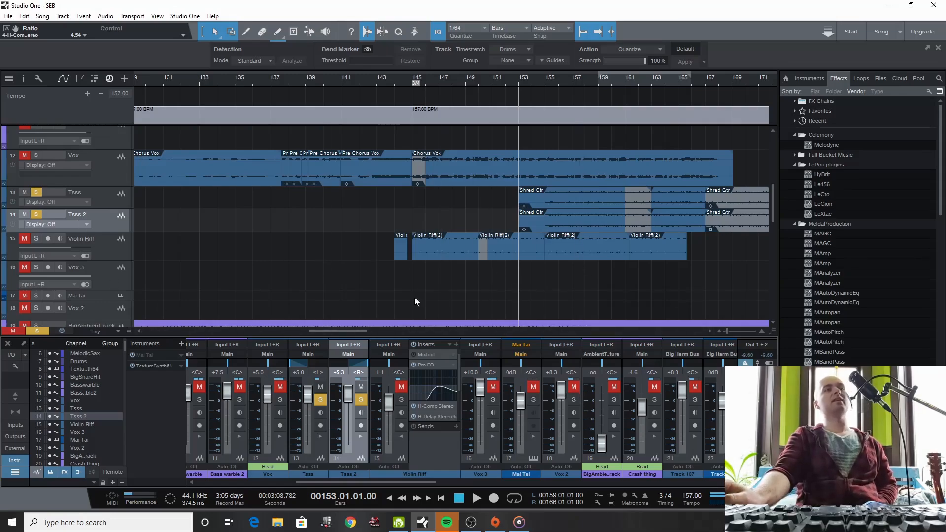
left_click_drag(345, 329, 375, 331)
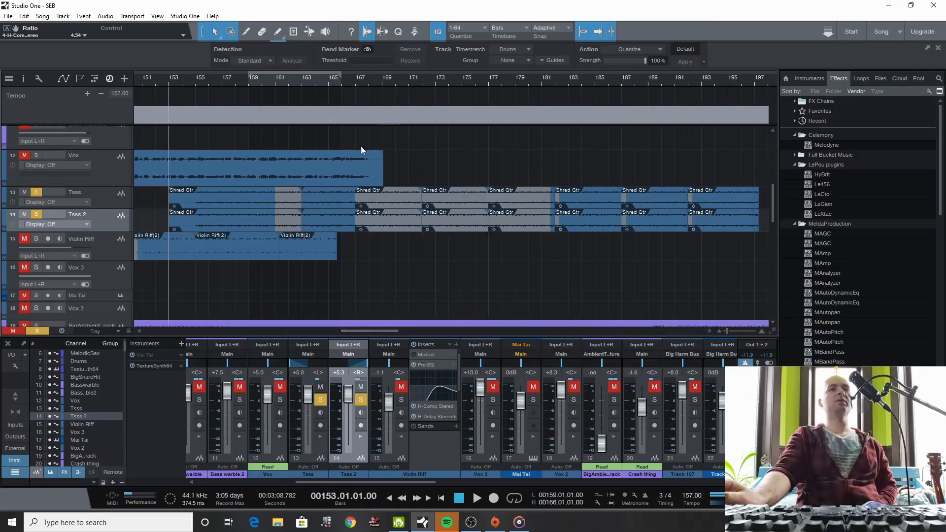
left_click(340, 79)
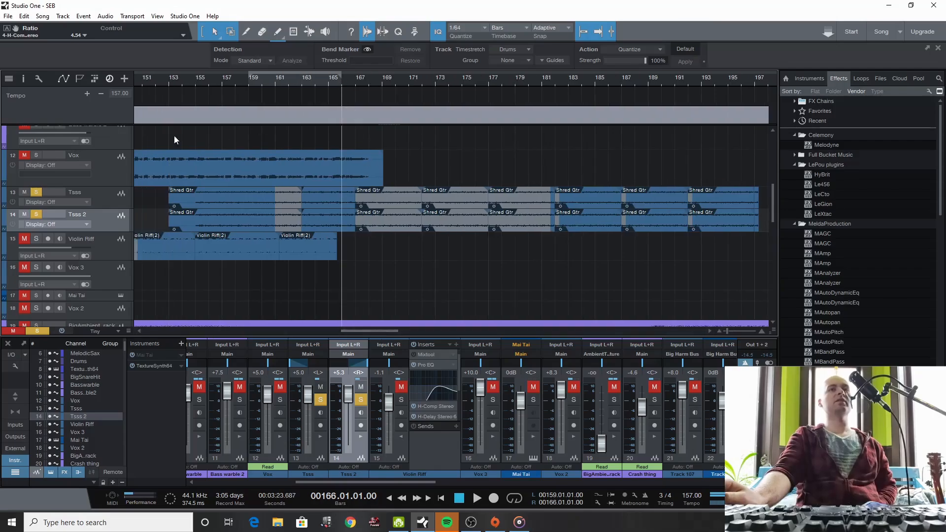
left_click(37, 331)
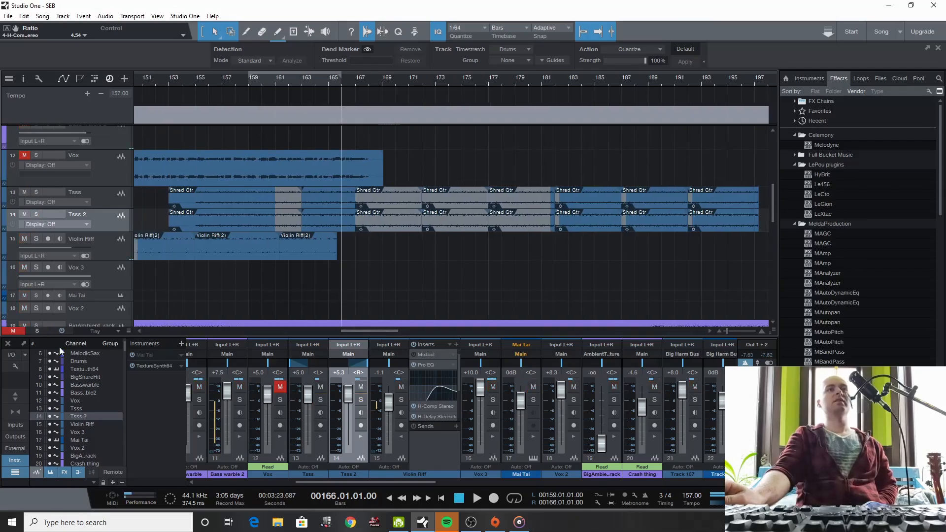
left_click(479, 502)
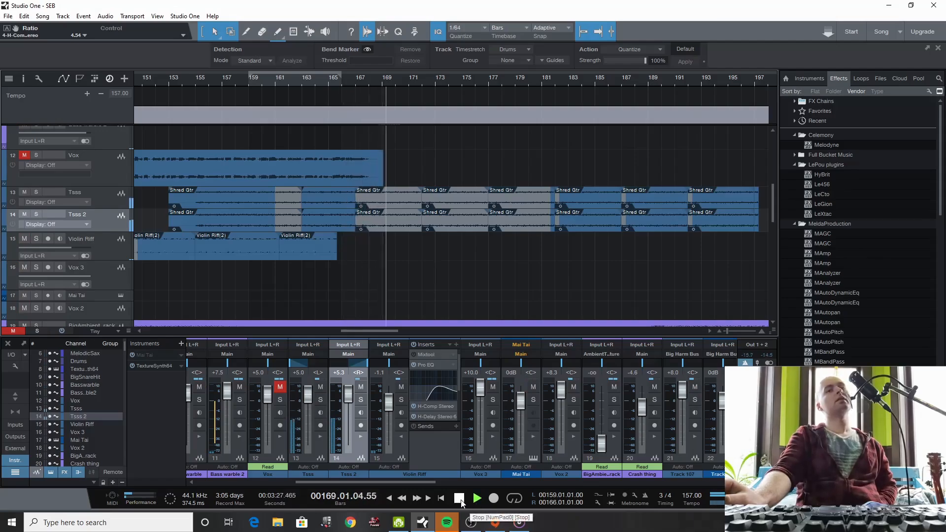
left_click_drag(390, 333, 410, 343)
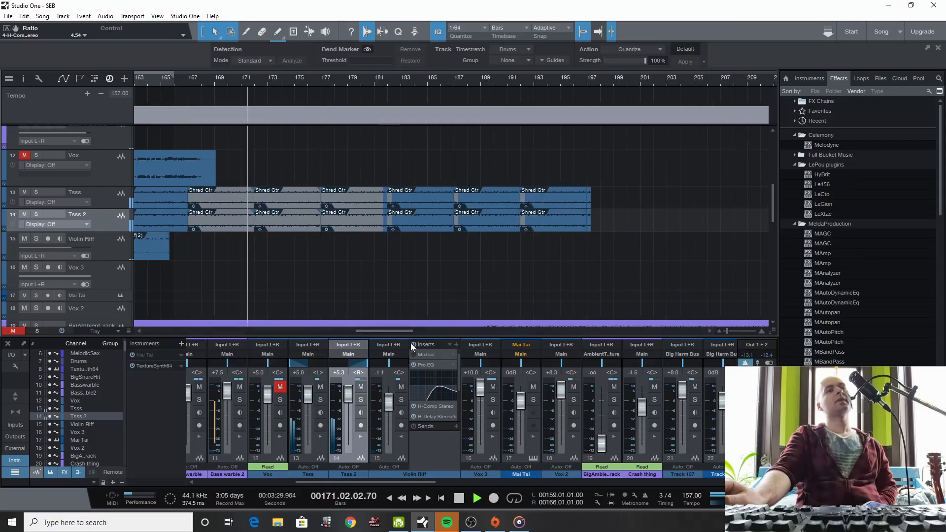
left_click(458, 501)
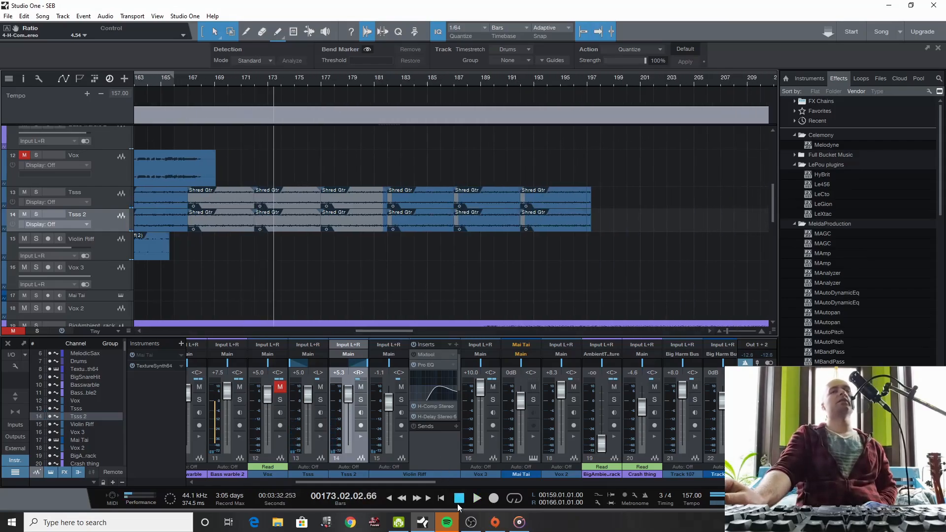